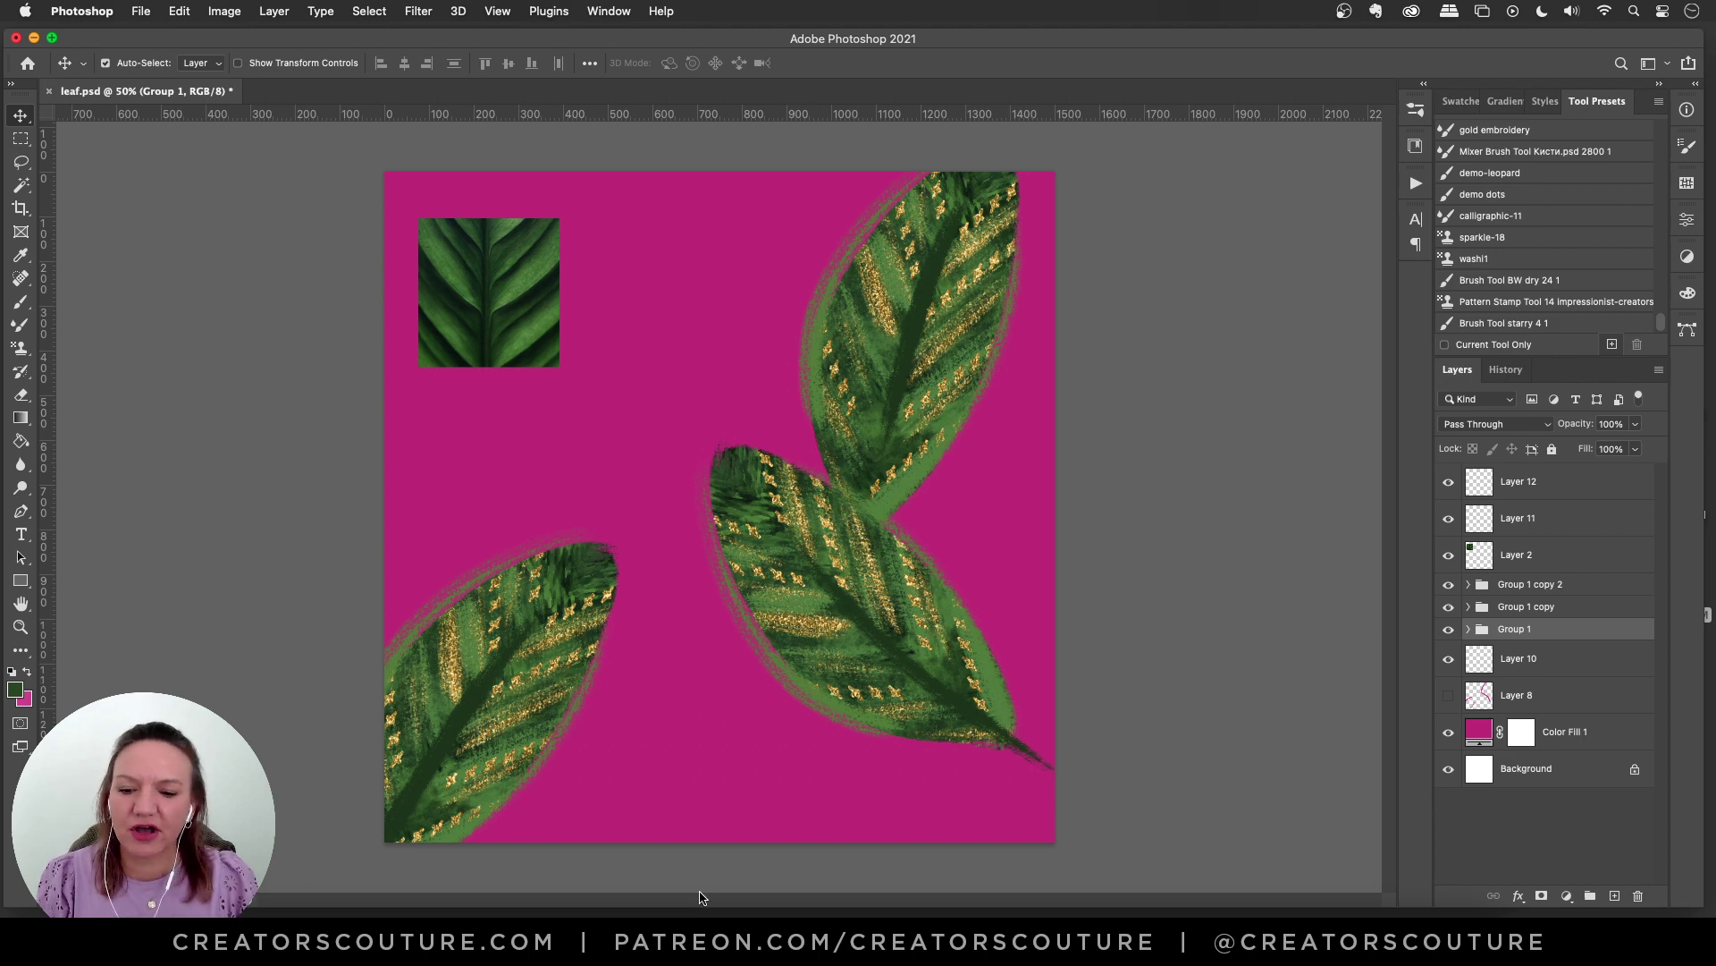
Step: Switch to Chrome and capture part of the large dark green leaf photo in the Unsplash leaf results as a screenshot
{"action": "left_click", "coordinate": [599, 934]}
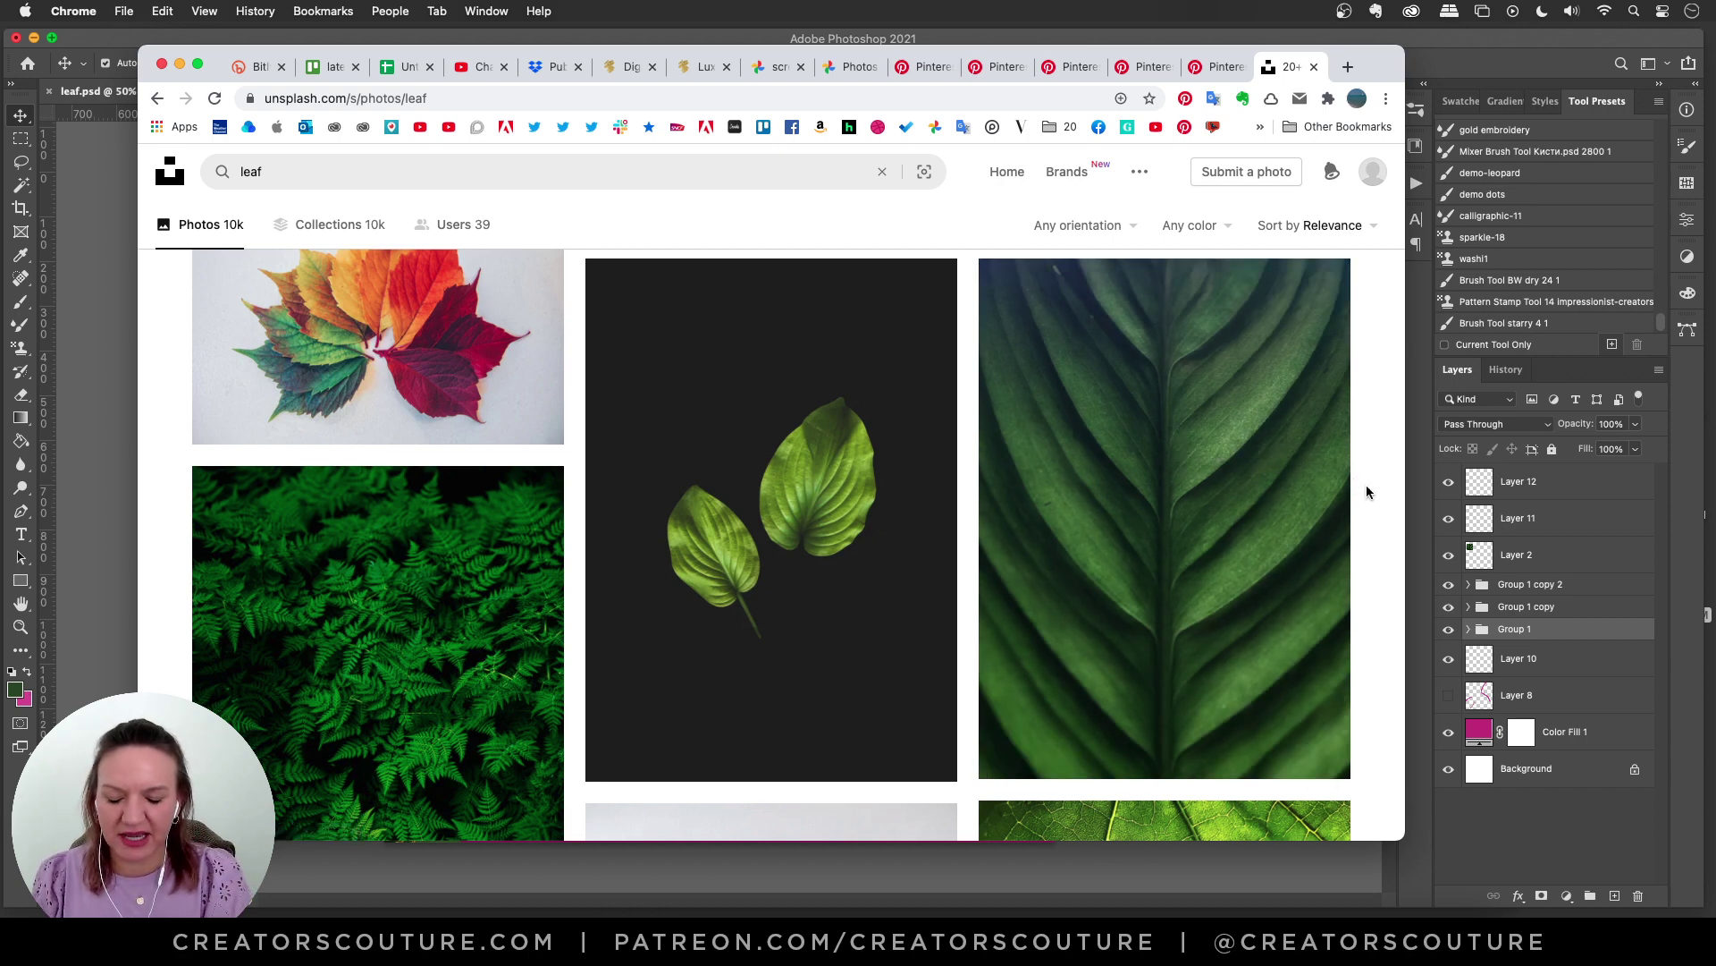
{"action": "scroll", "coordinate": [1366, 491], "scroll_direction": "up", "scroll_amount": 1}
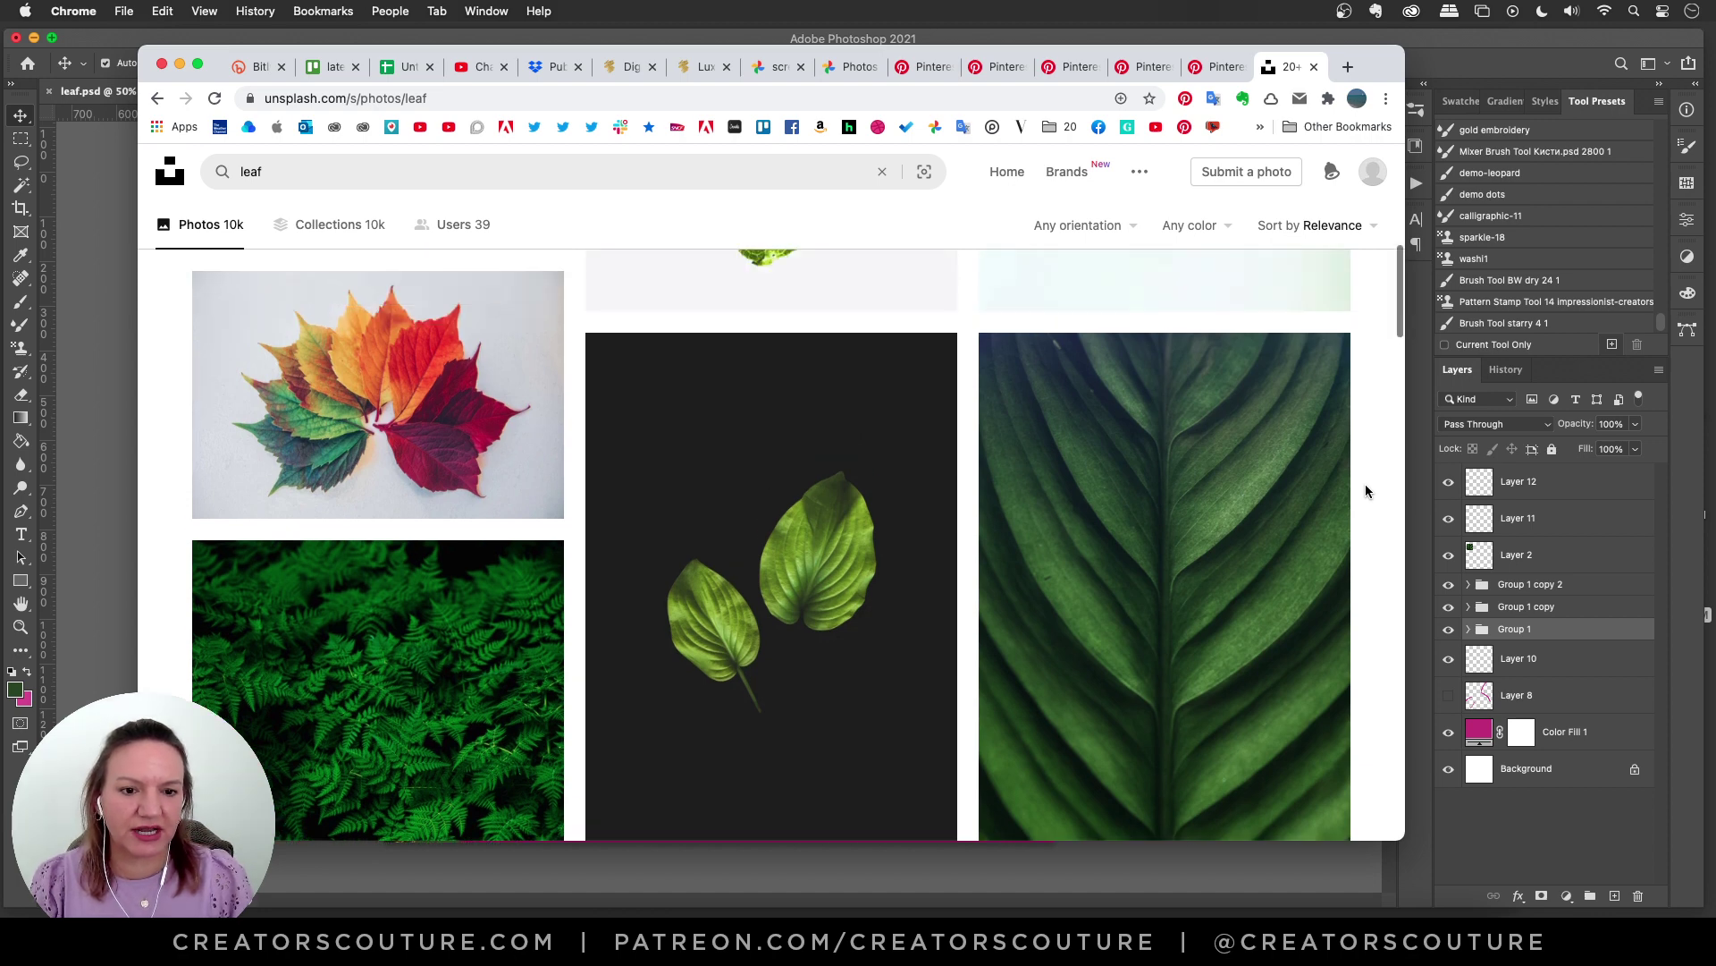
{"action": "scroll", "coordinate": [1366, 492], "scroll_direction": "down", "scroll_amount": 1}
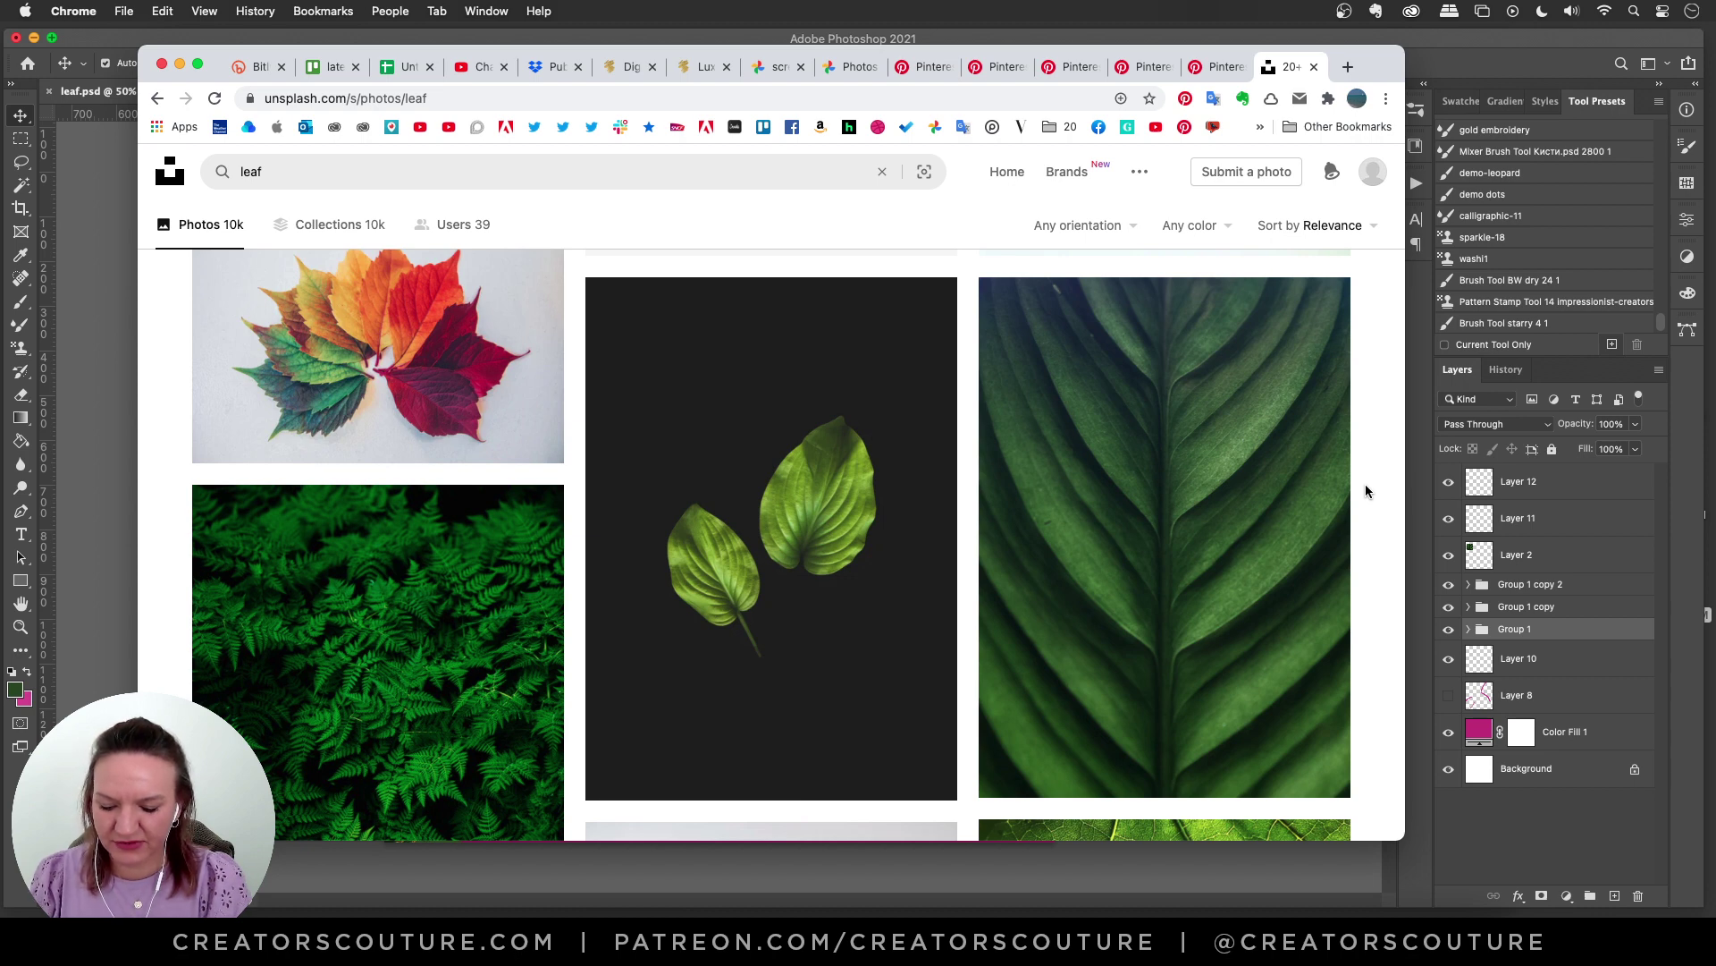
{"action": "key", "text": "super+shift+4"}
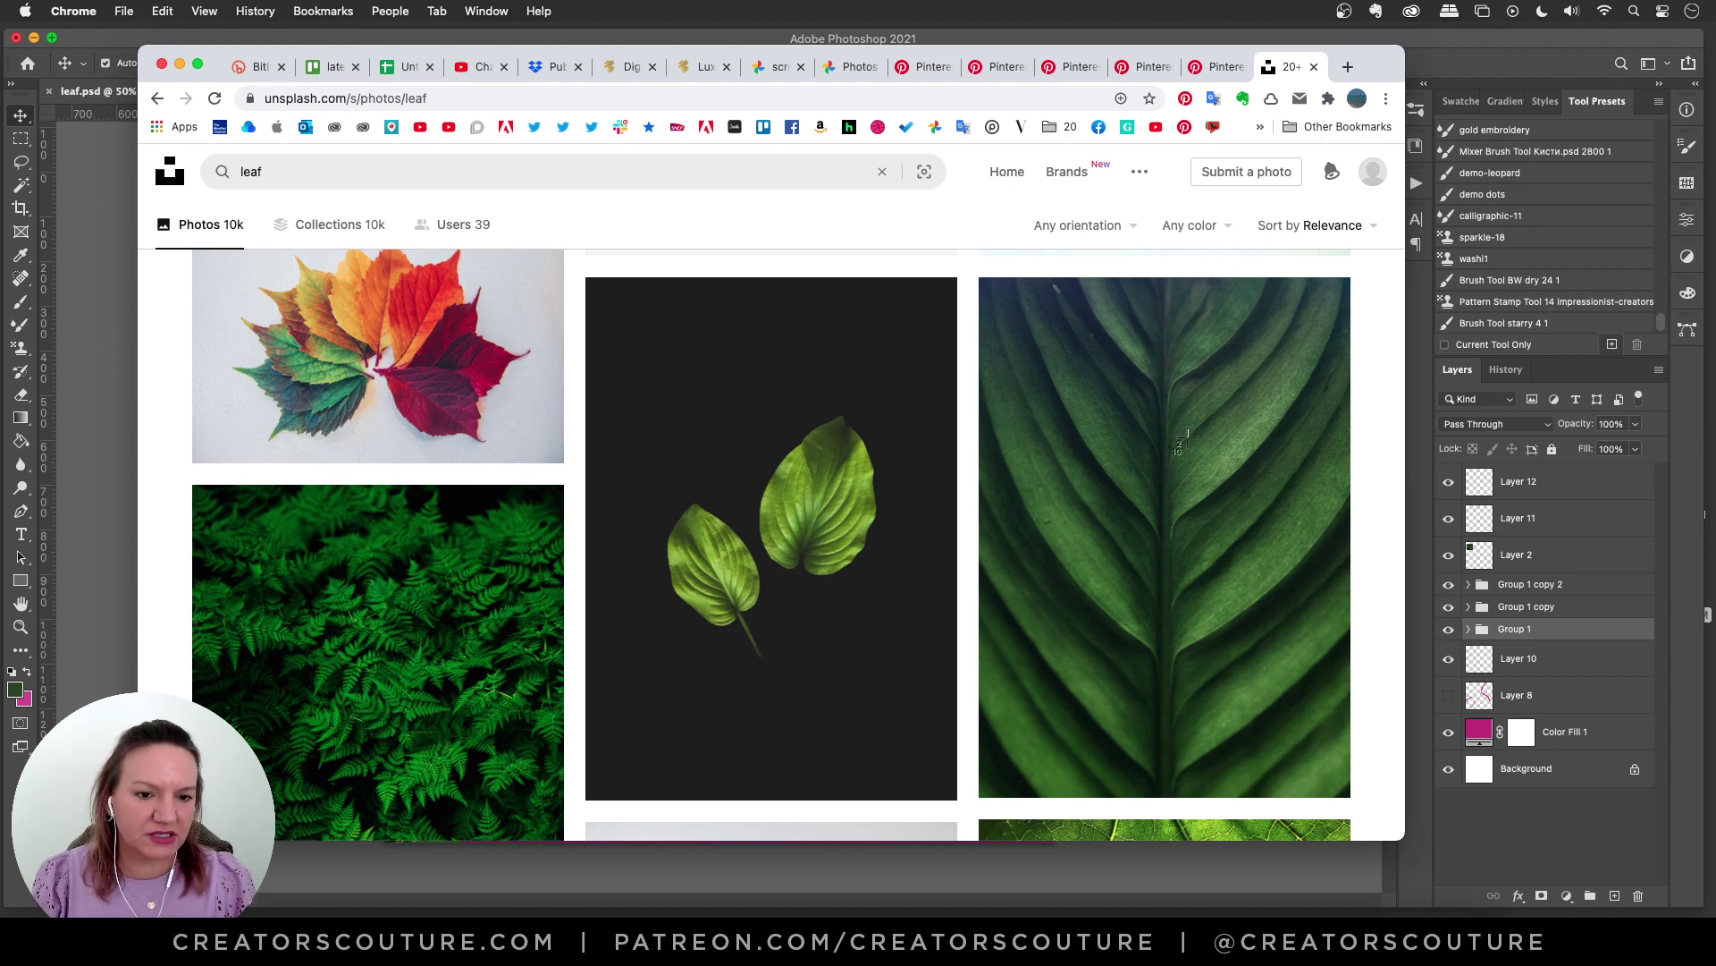
{"action": "left_click_drag", "start_coordinate": [1188, 430], "coordinate": [1322, 688]}
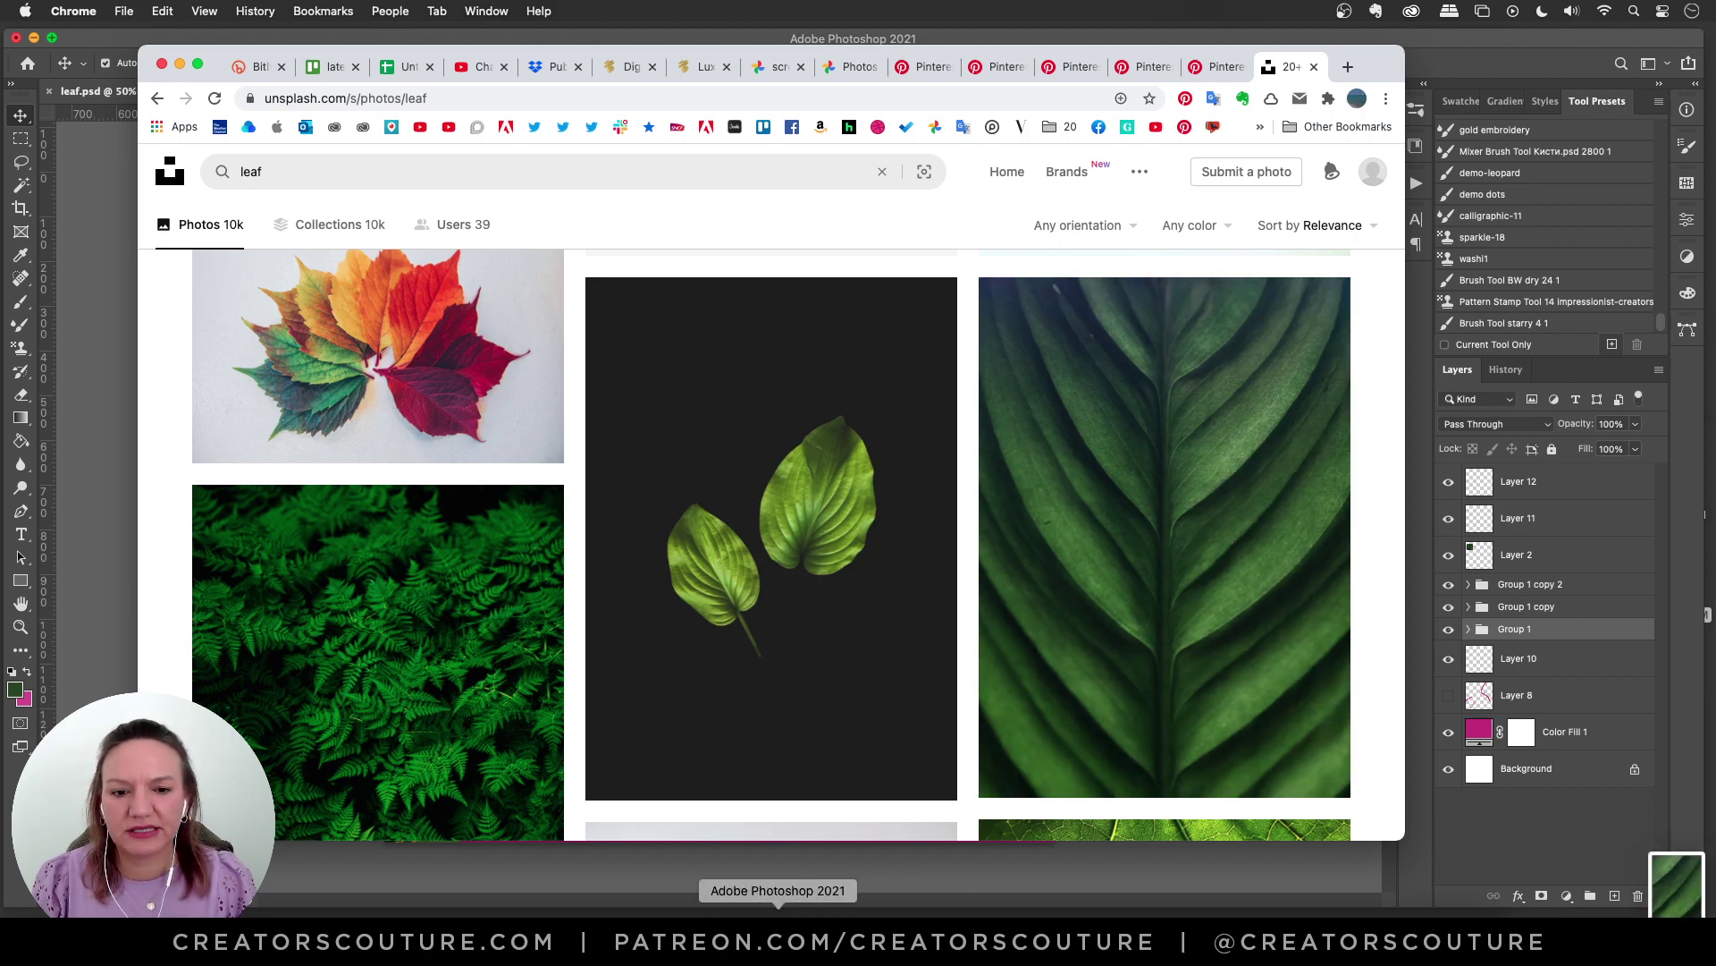
Step: Switch back to Photoshop and hide the leaf groups Group 1 copy and Group 1
{"action": "left_click", "coordinate": [778, 930]}
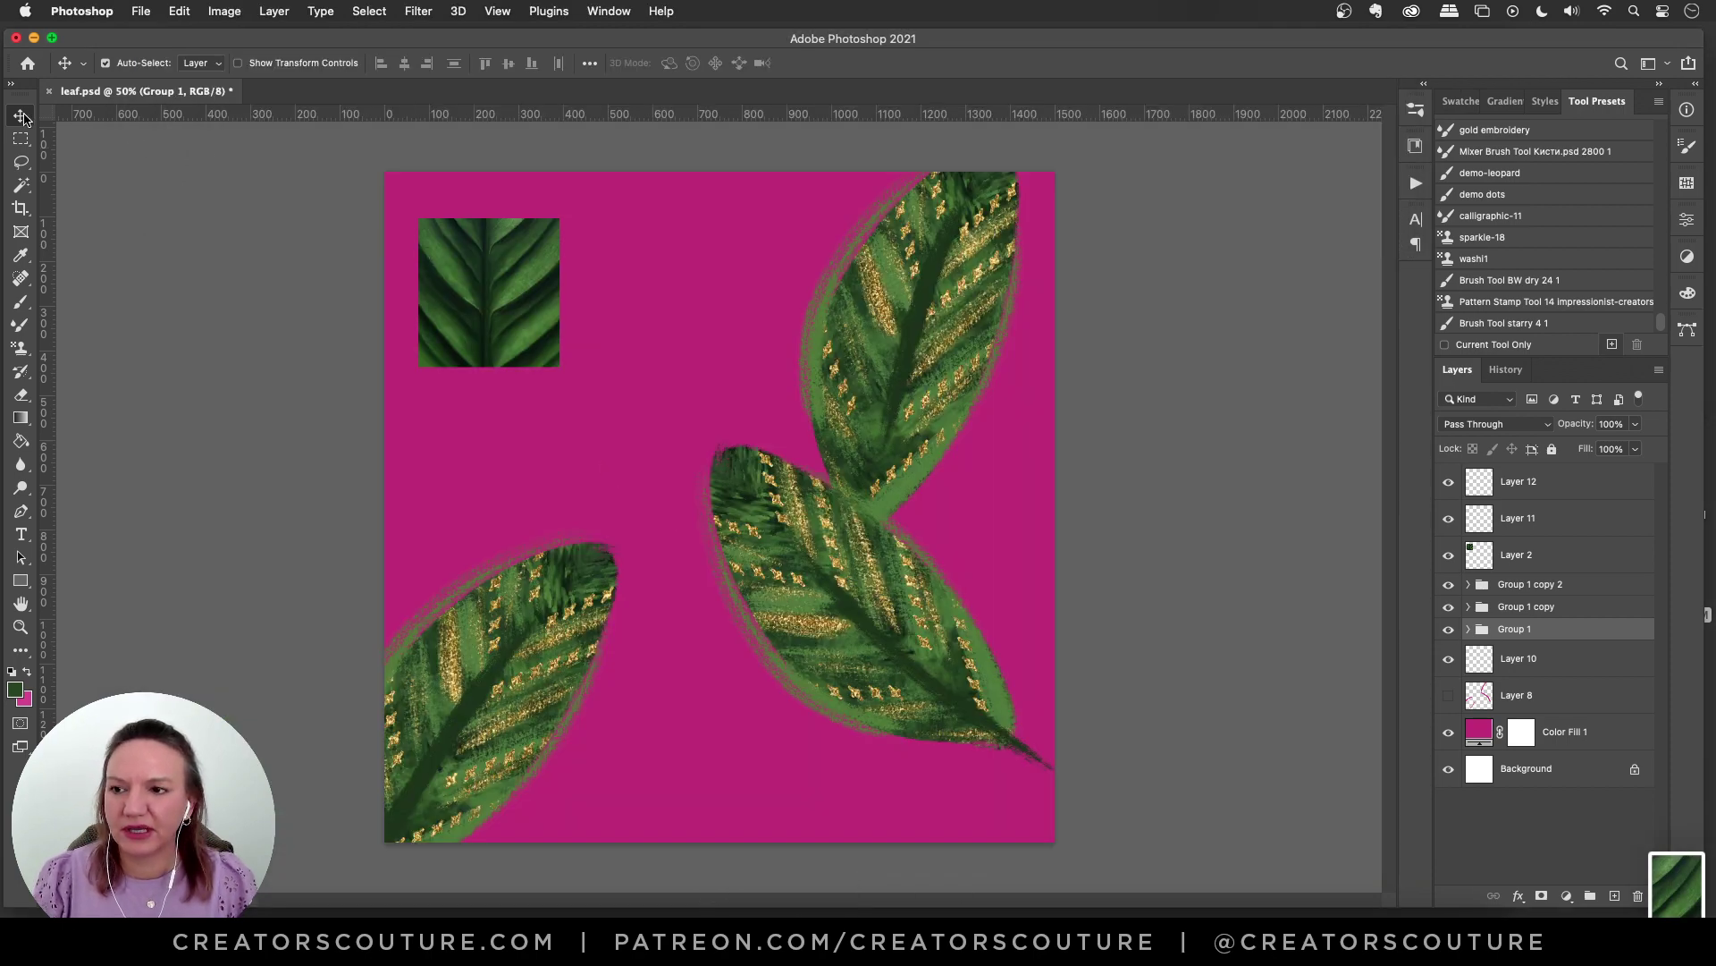
{"action": "left_click", "coordinate": [528, 151]}
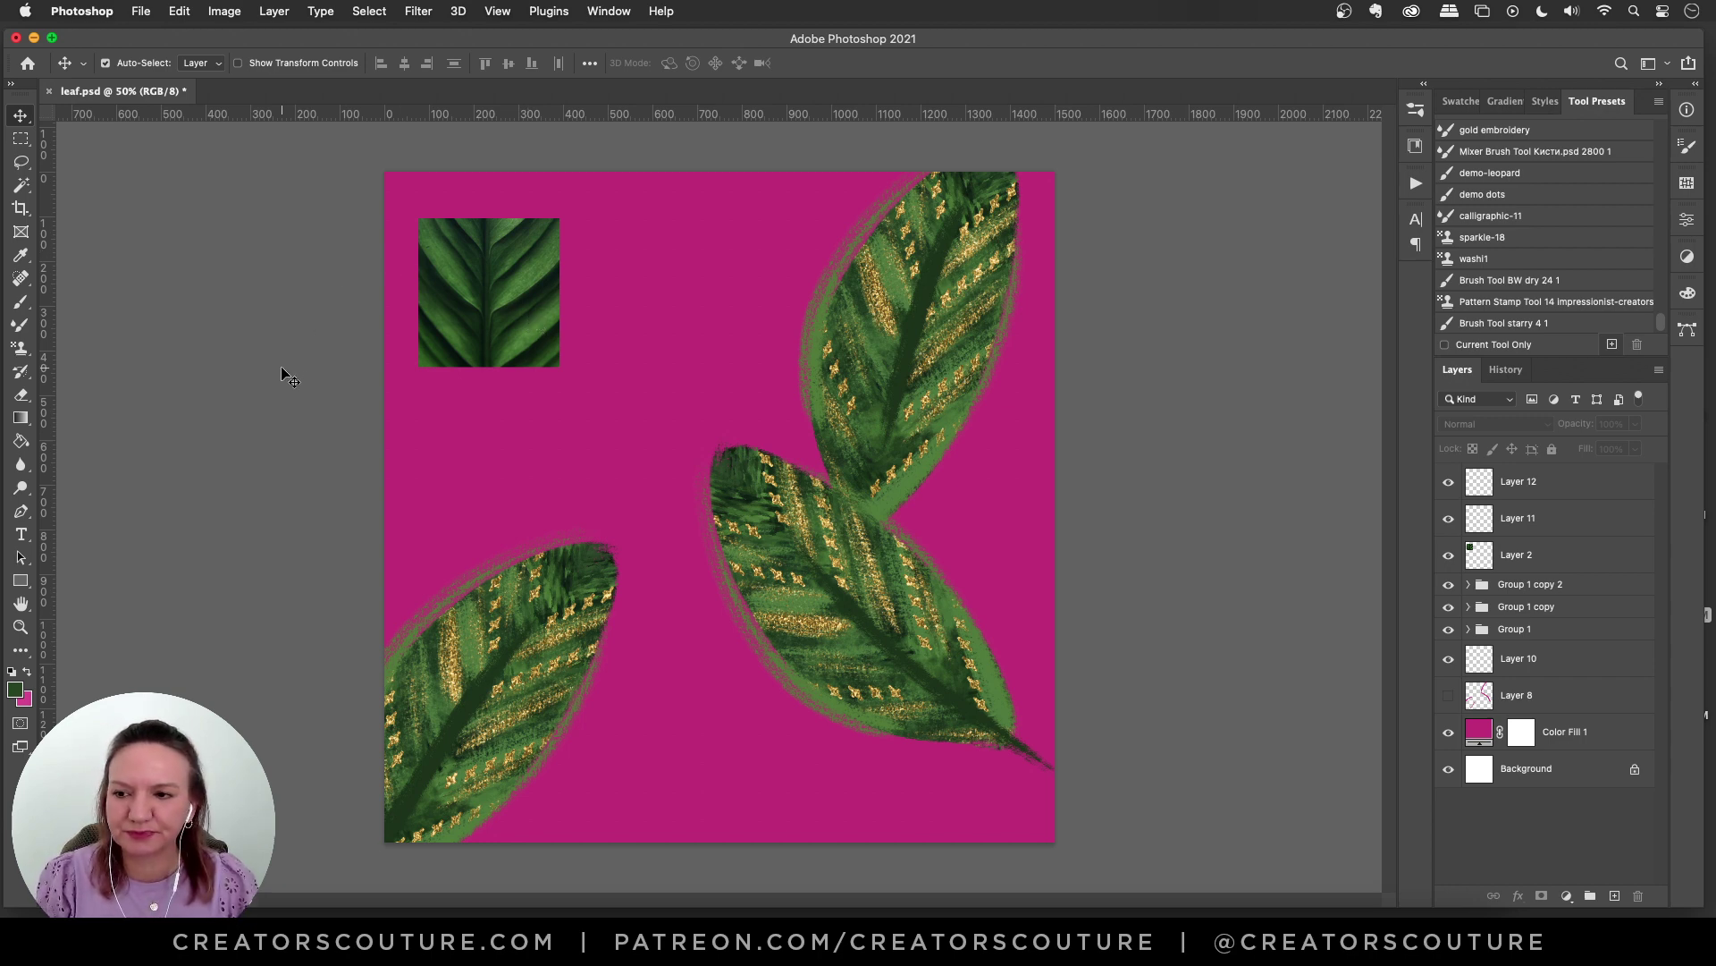
{"action": "left_click", "coordinate": [1448, 585]}
{"action": "left_click", "coordinate": [1448, 586]}
{"action": "left_click", "coordinate": [1448, 606]}
{"action": "left_click", "coordinate": [1446, 628]}
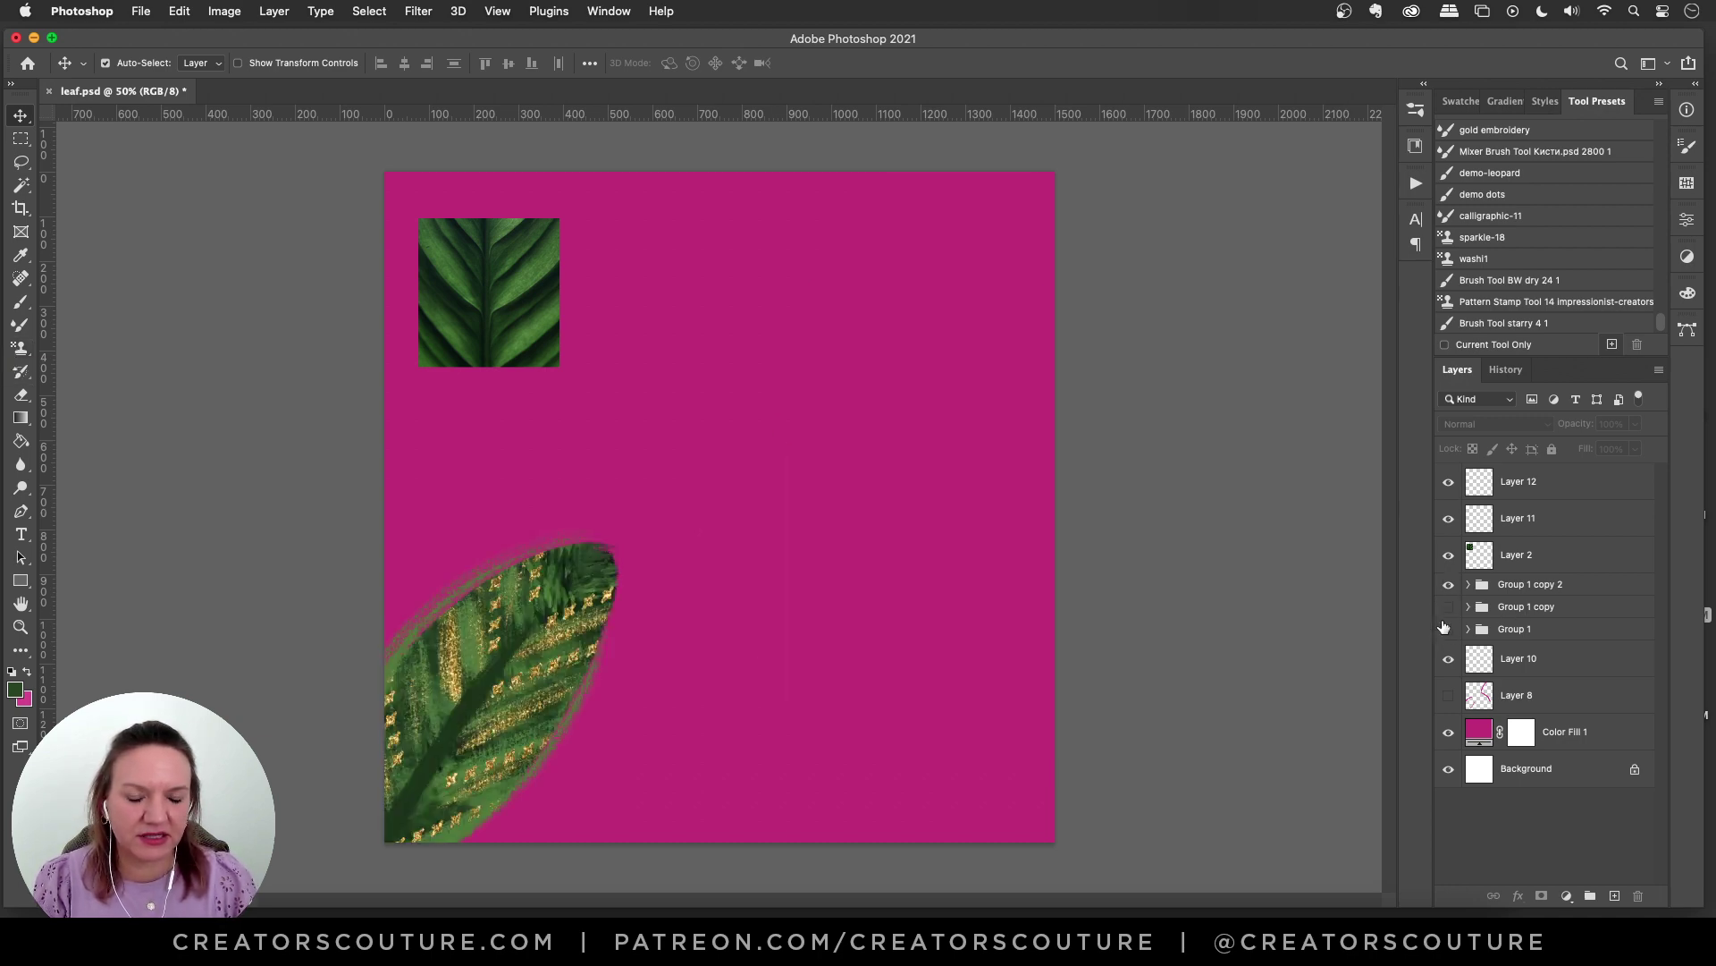
Step: With Layer 11 active, marquee-select the inside of the leaf photo swatch, define it as a pattern, and deselect
{"action": "left_click", "coordinate": [1593, 495]}
{"action": "left_click", "coordinate": [1559, 528]}
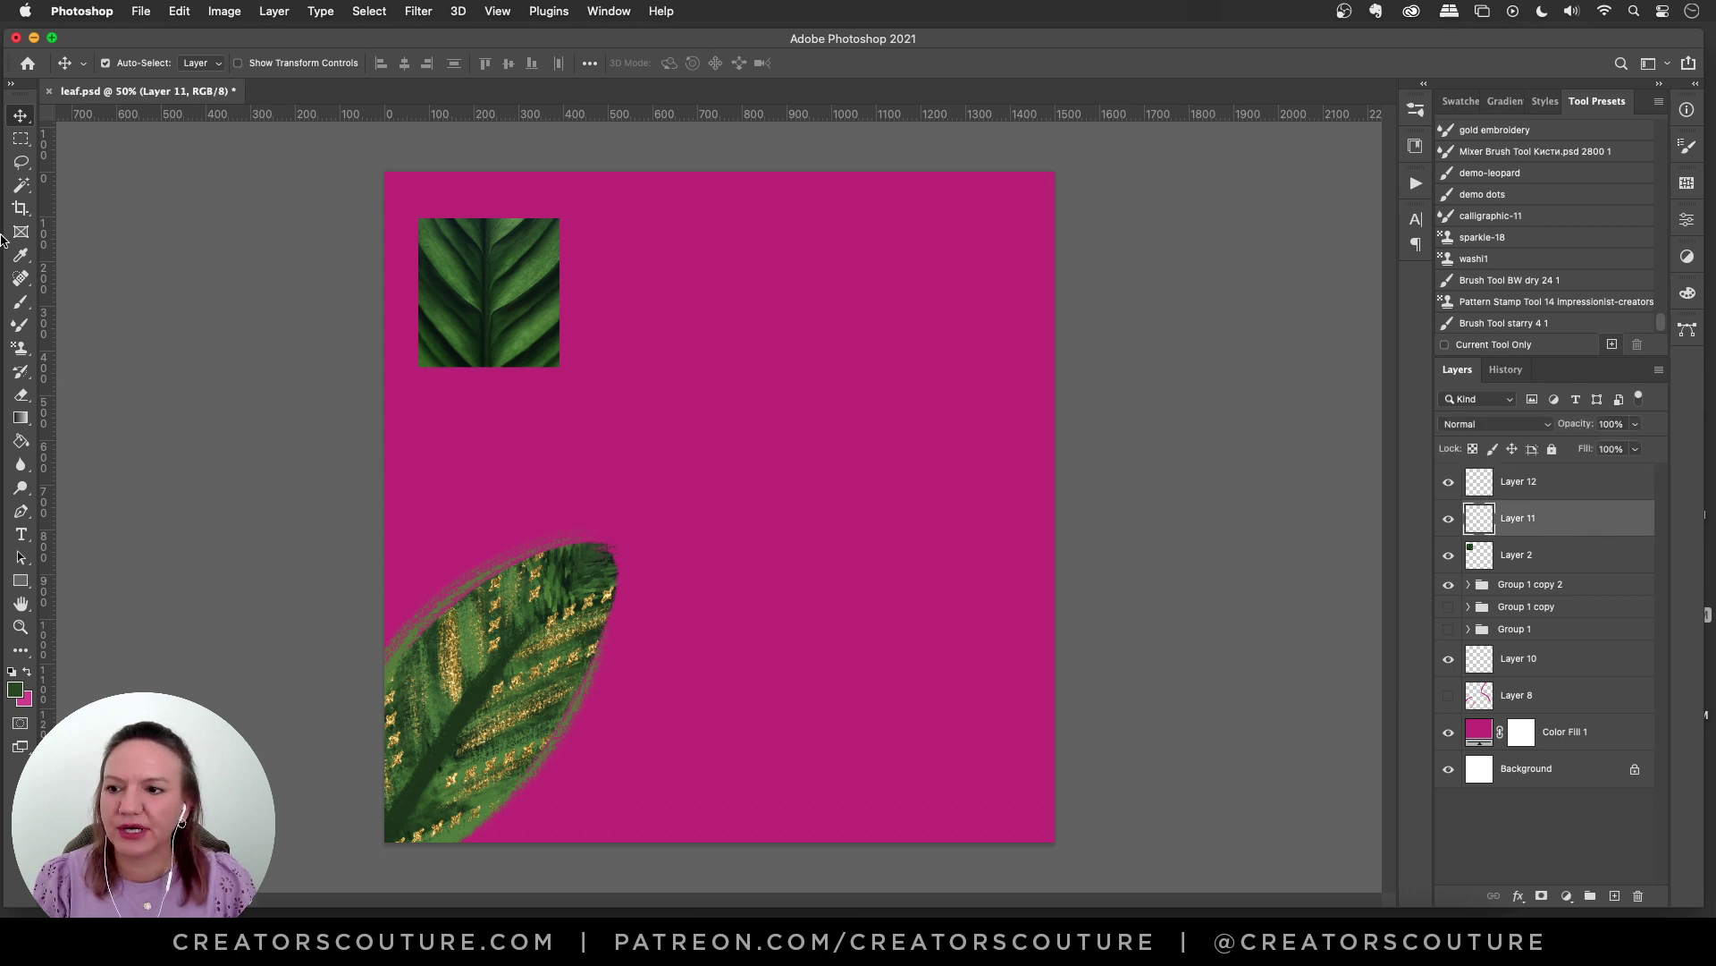
{"action": "left_click", "coordinate": [20, 139]}
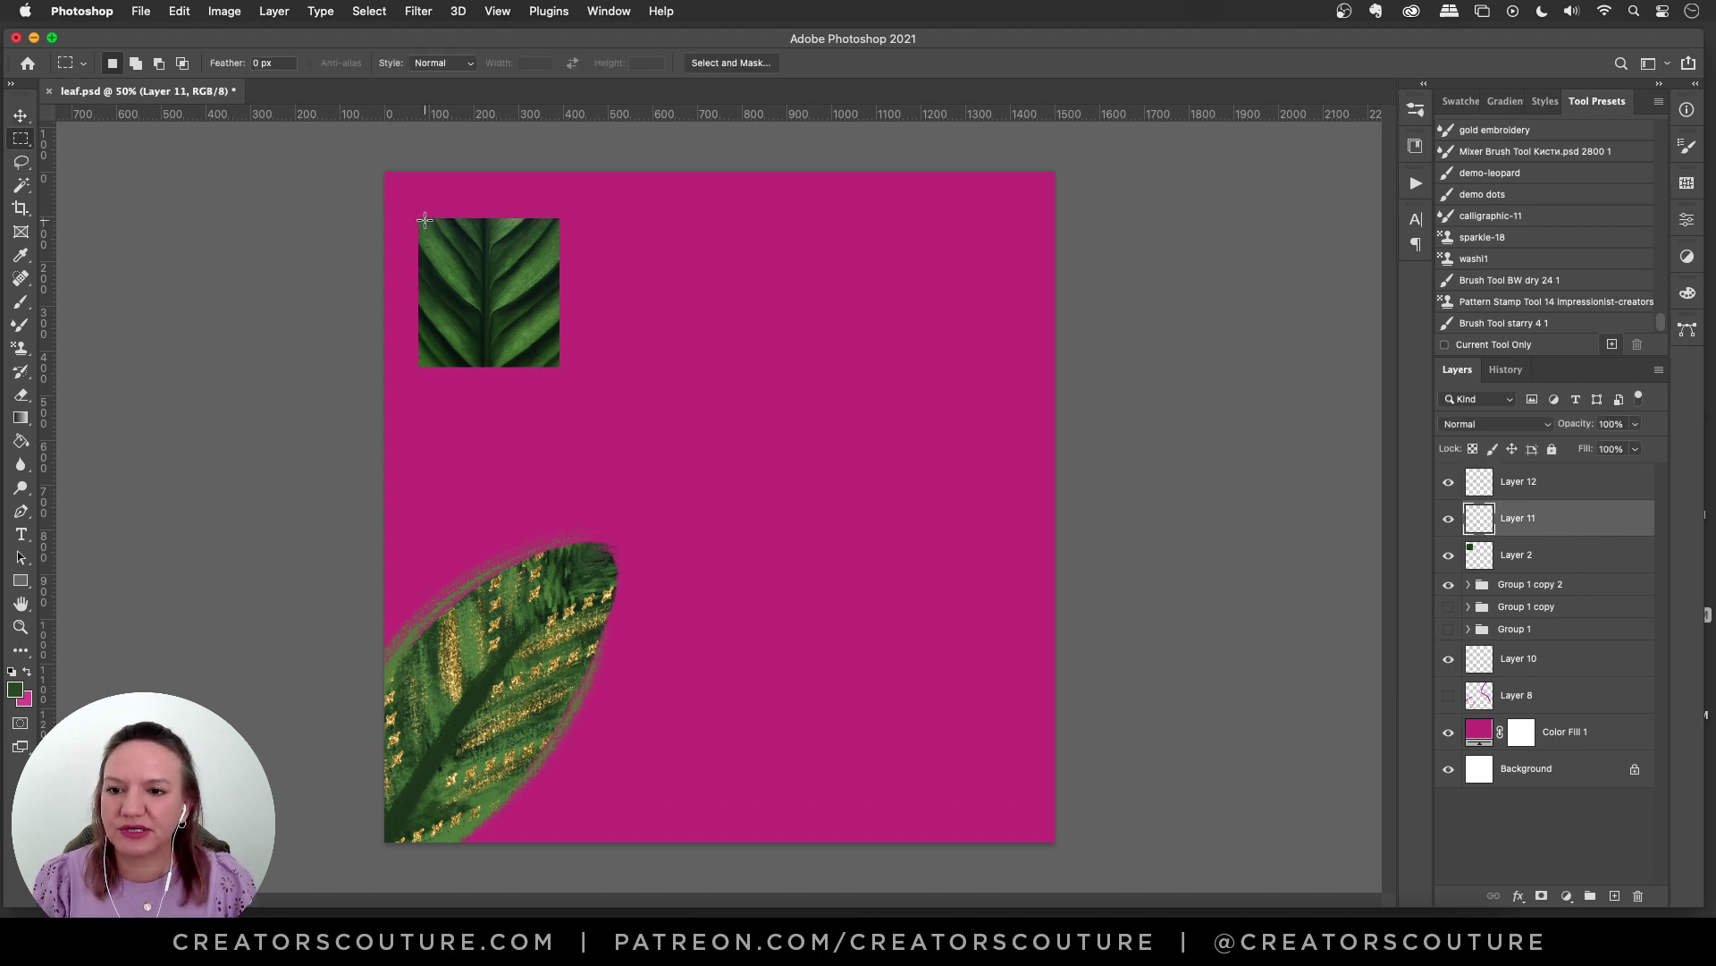
{"action": "left_click_drag", "start_coordinate": [424, 220], "coordinate": [554, 360]}
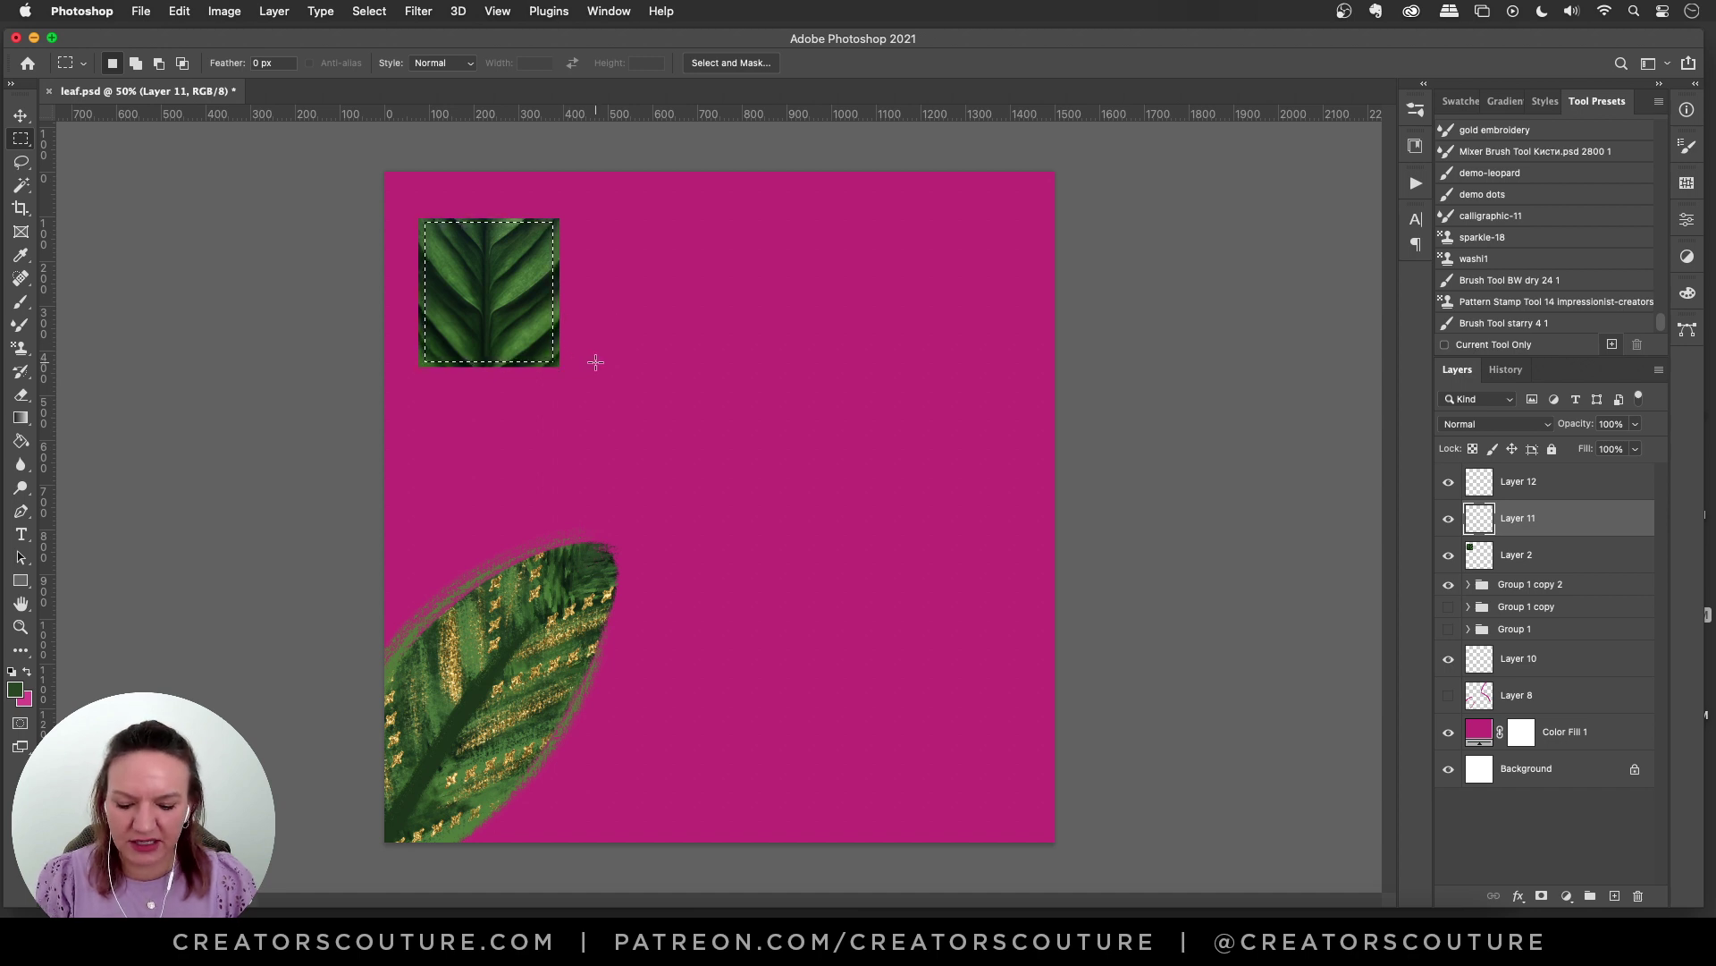
{"action": "key", "text": "super+alt+shift+p"}
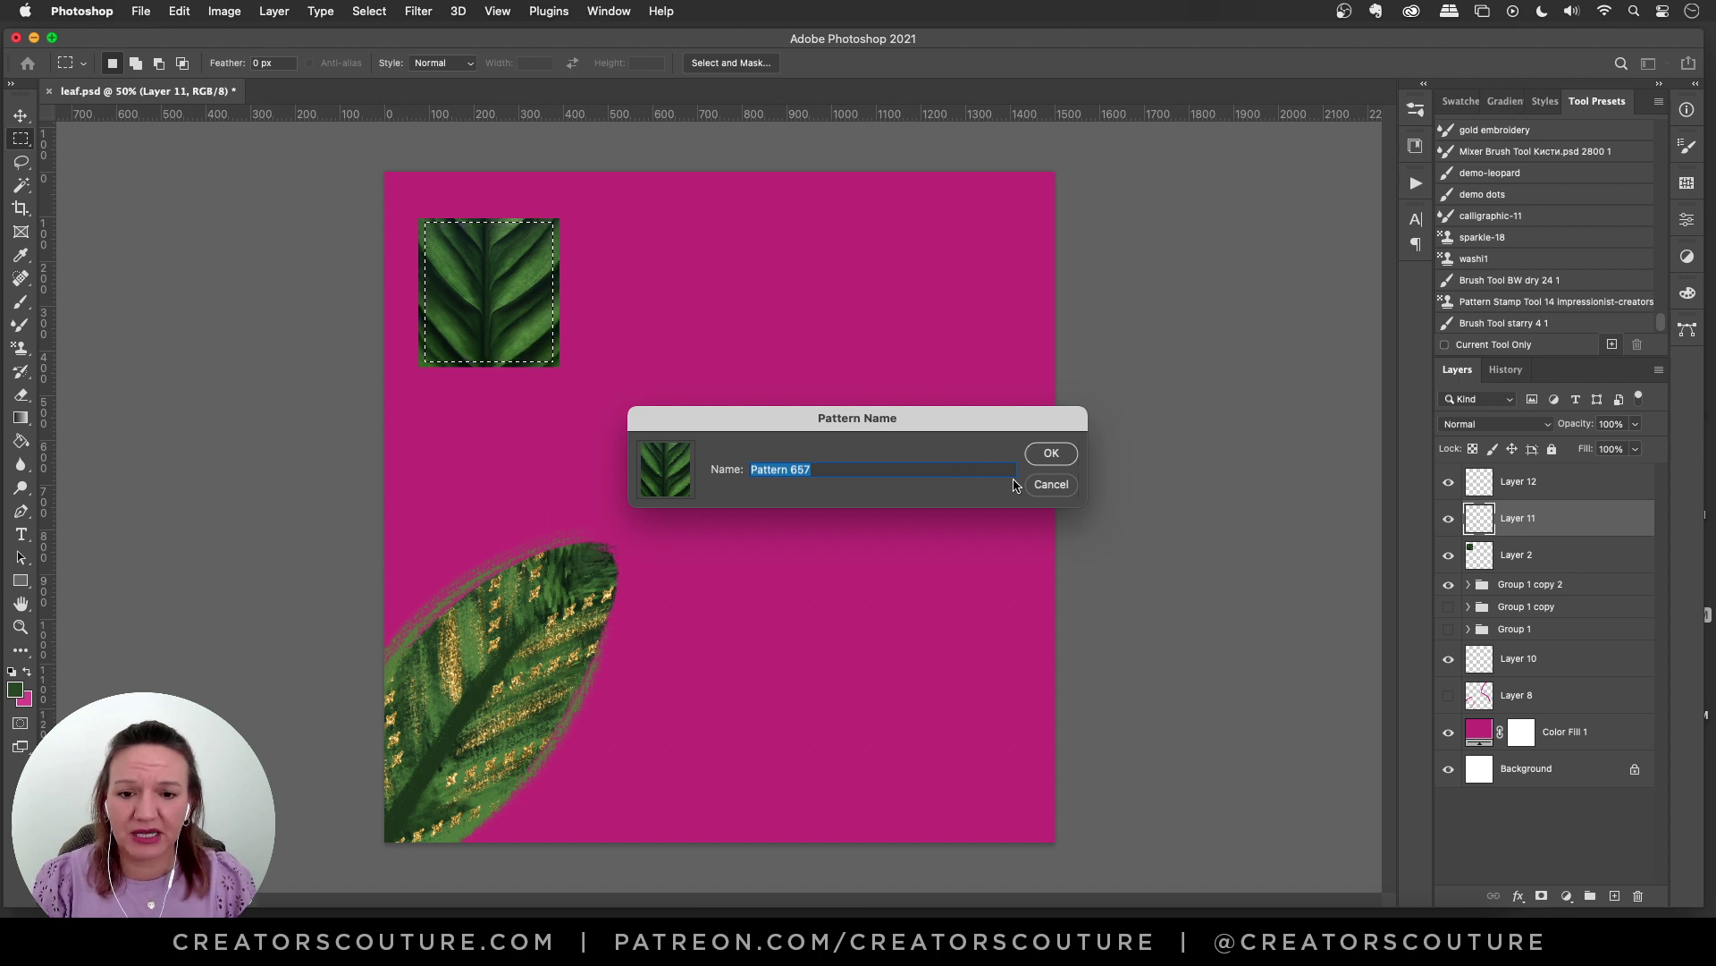
{"action": "left_click", "coordinate": [1046, 454]}
{"action": "left_click", "coordinate": [179, 11]}
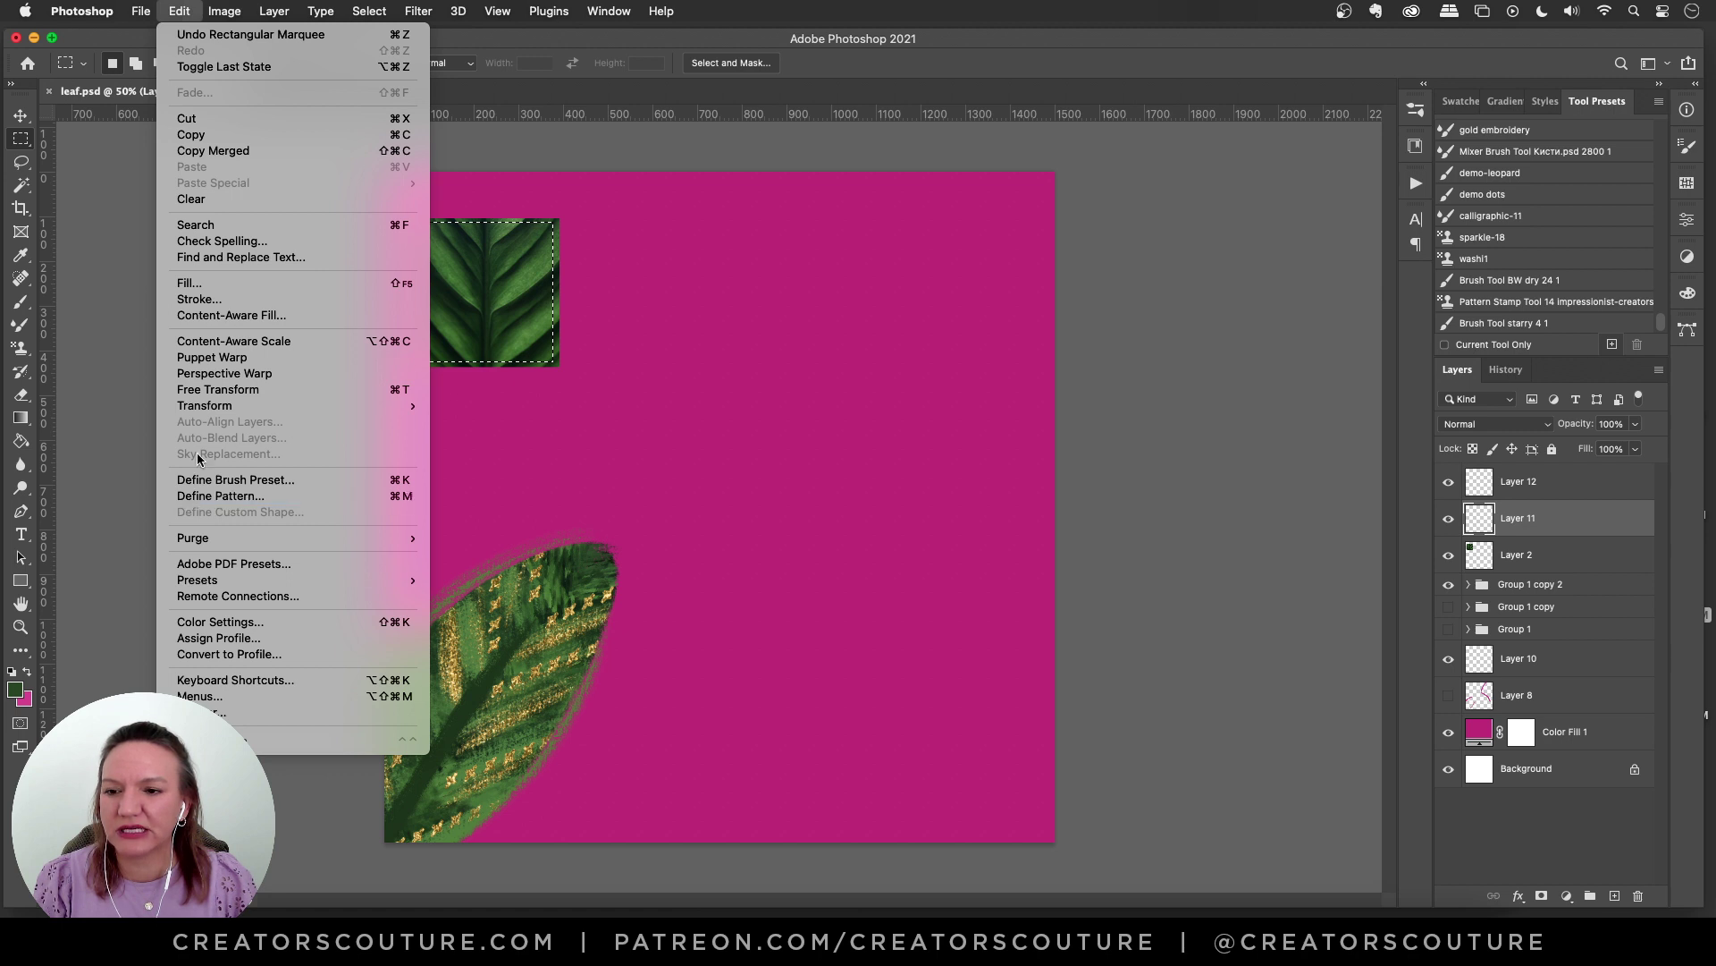
{"action": "left_click", "coordinate": [140, 10]}
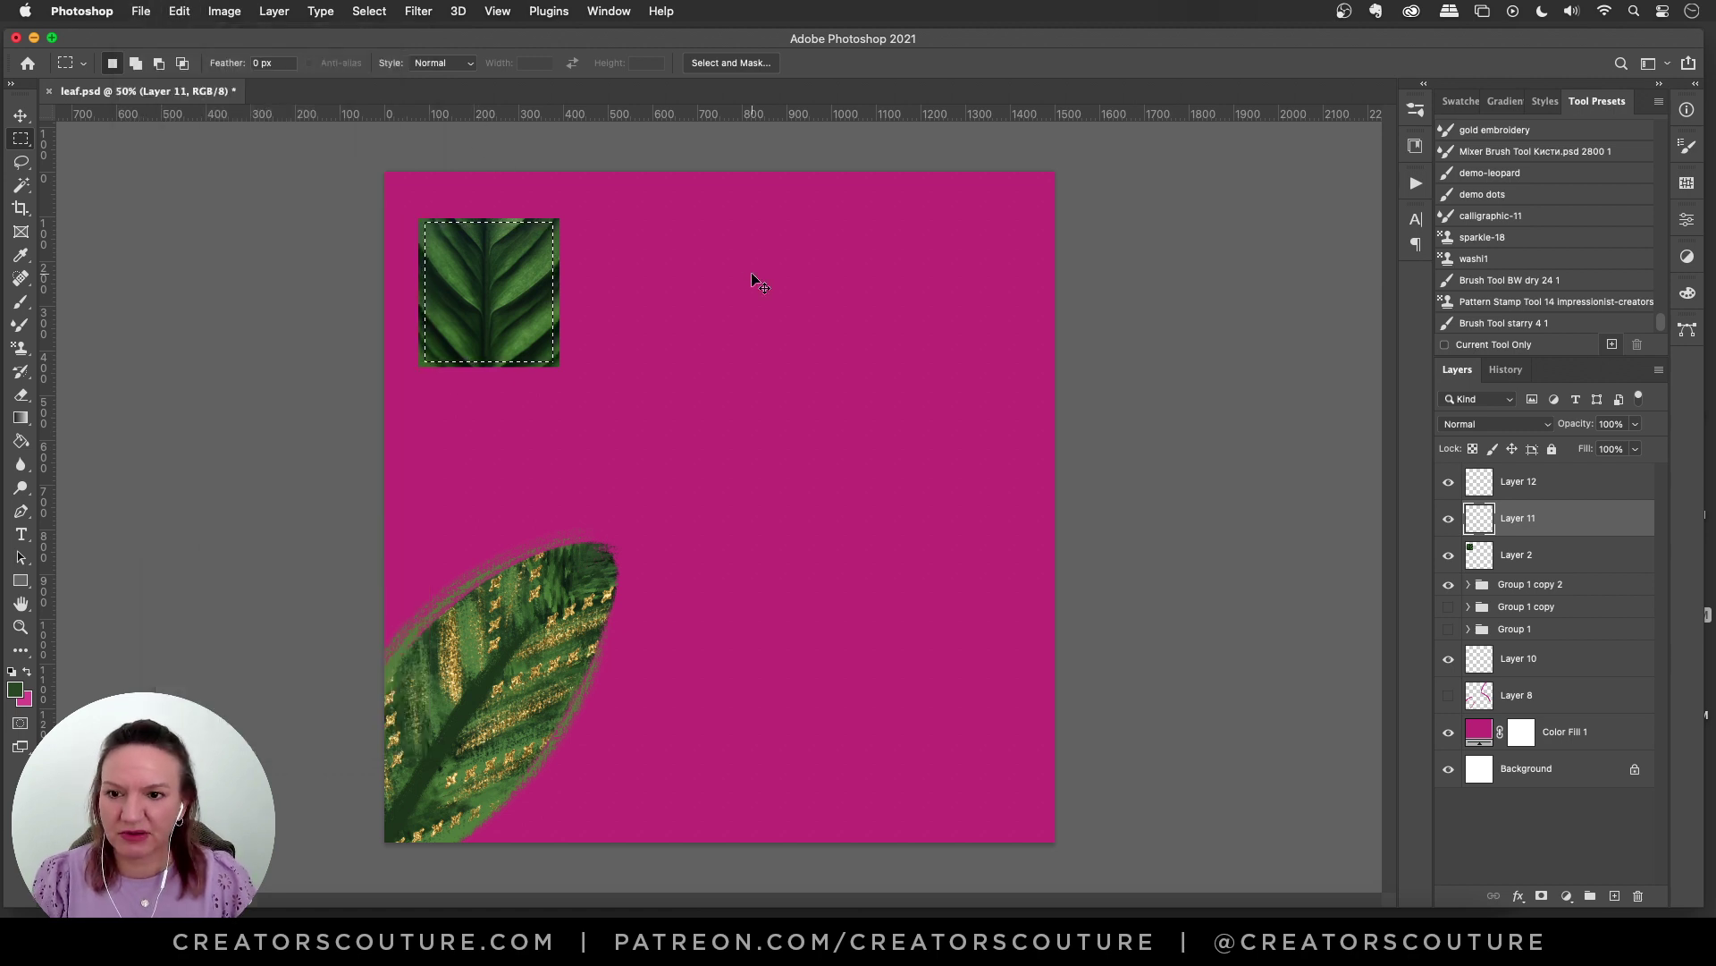
{"action": "key", "text": "super+d"}
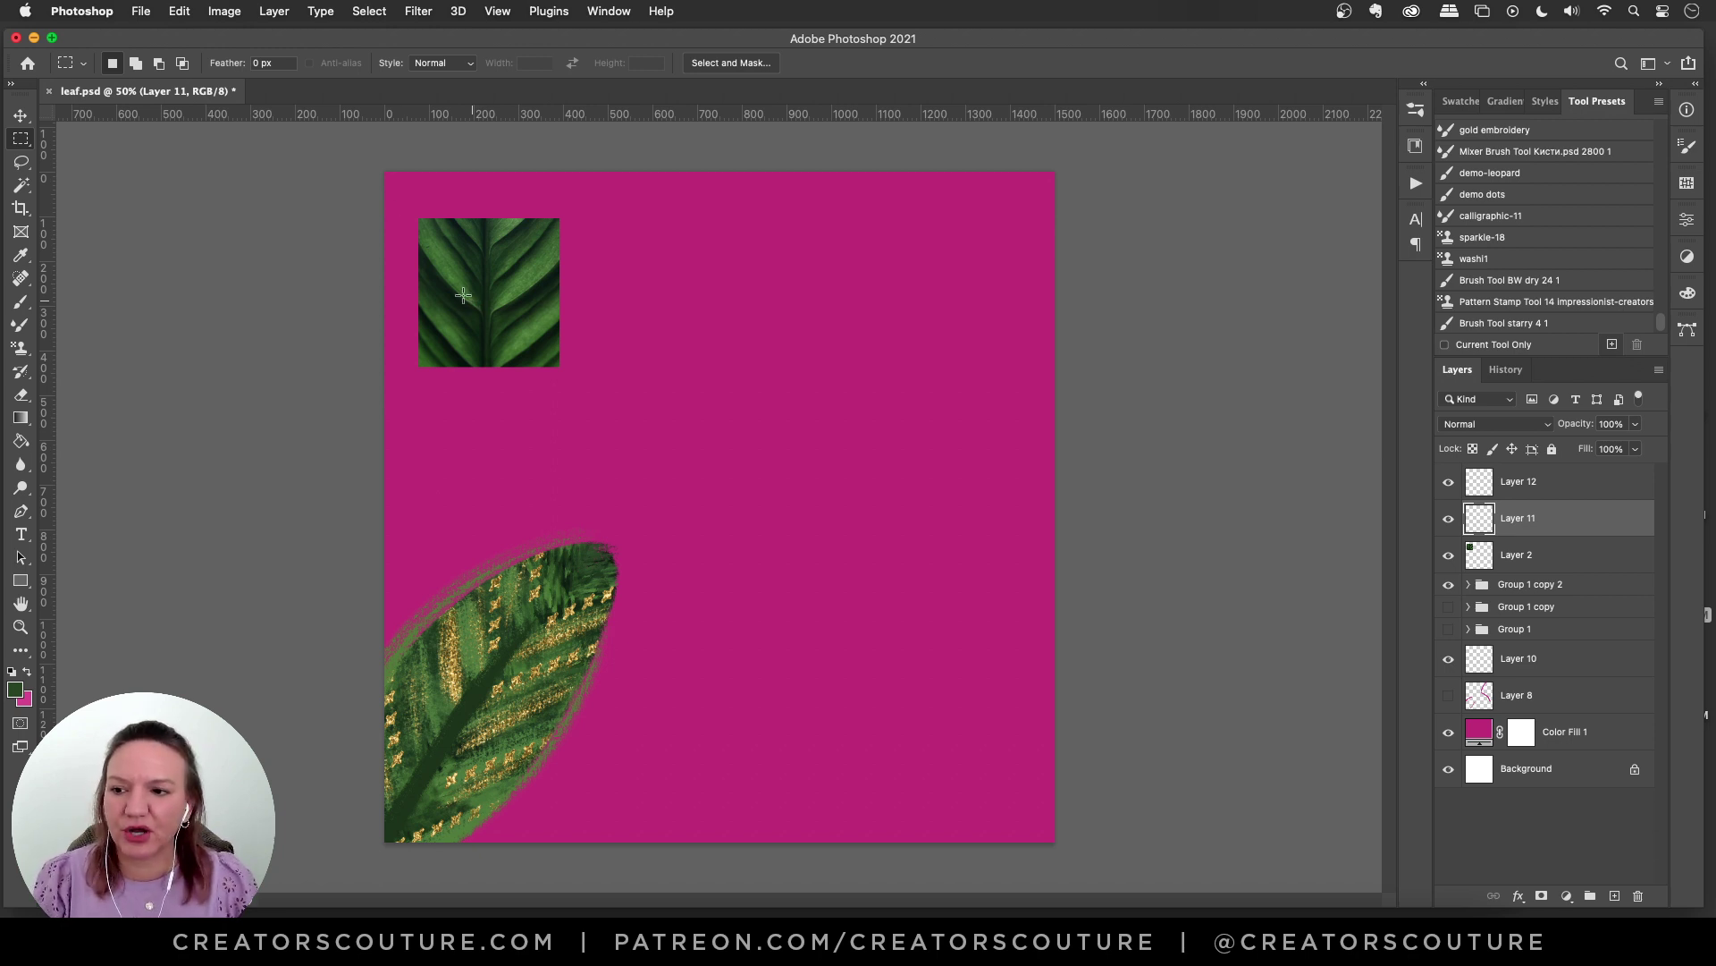
Step: Paint and fill a solid green leaf shape on Layer 11 with the Brush Tool BW dry 24 1 preset
{"action": "left_click", "coordinate": [1526, 281]}
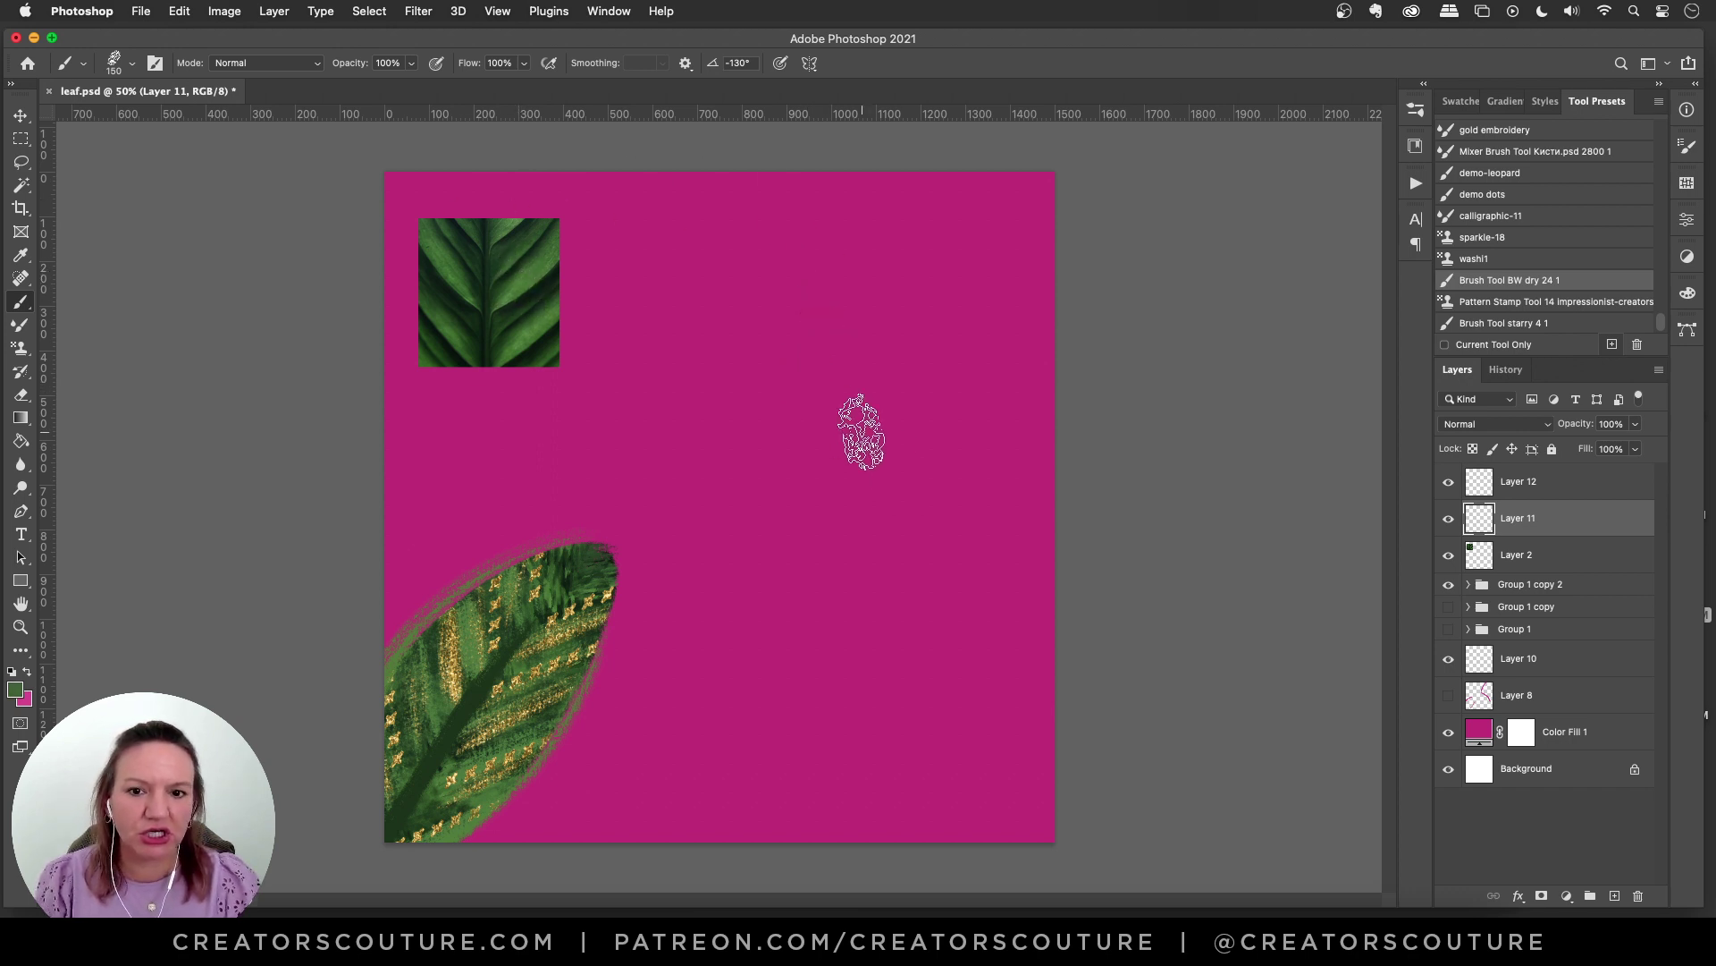
{"action": "left_click_drag", "start_coordinate": [877, 240], "coordinate": [792, 651]}
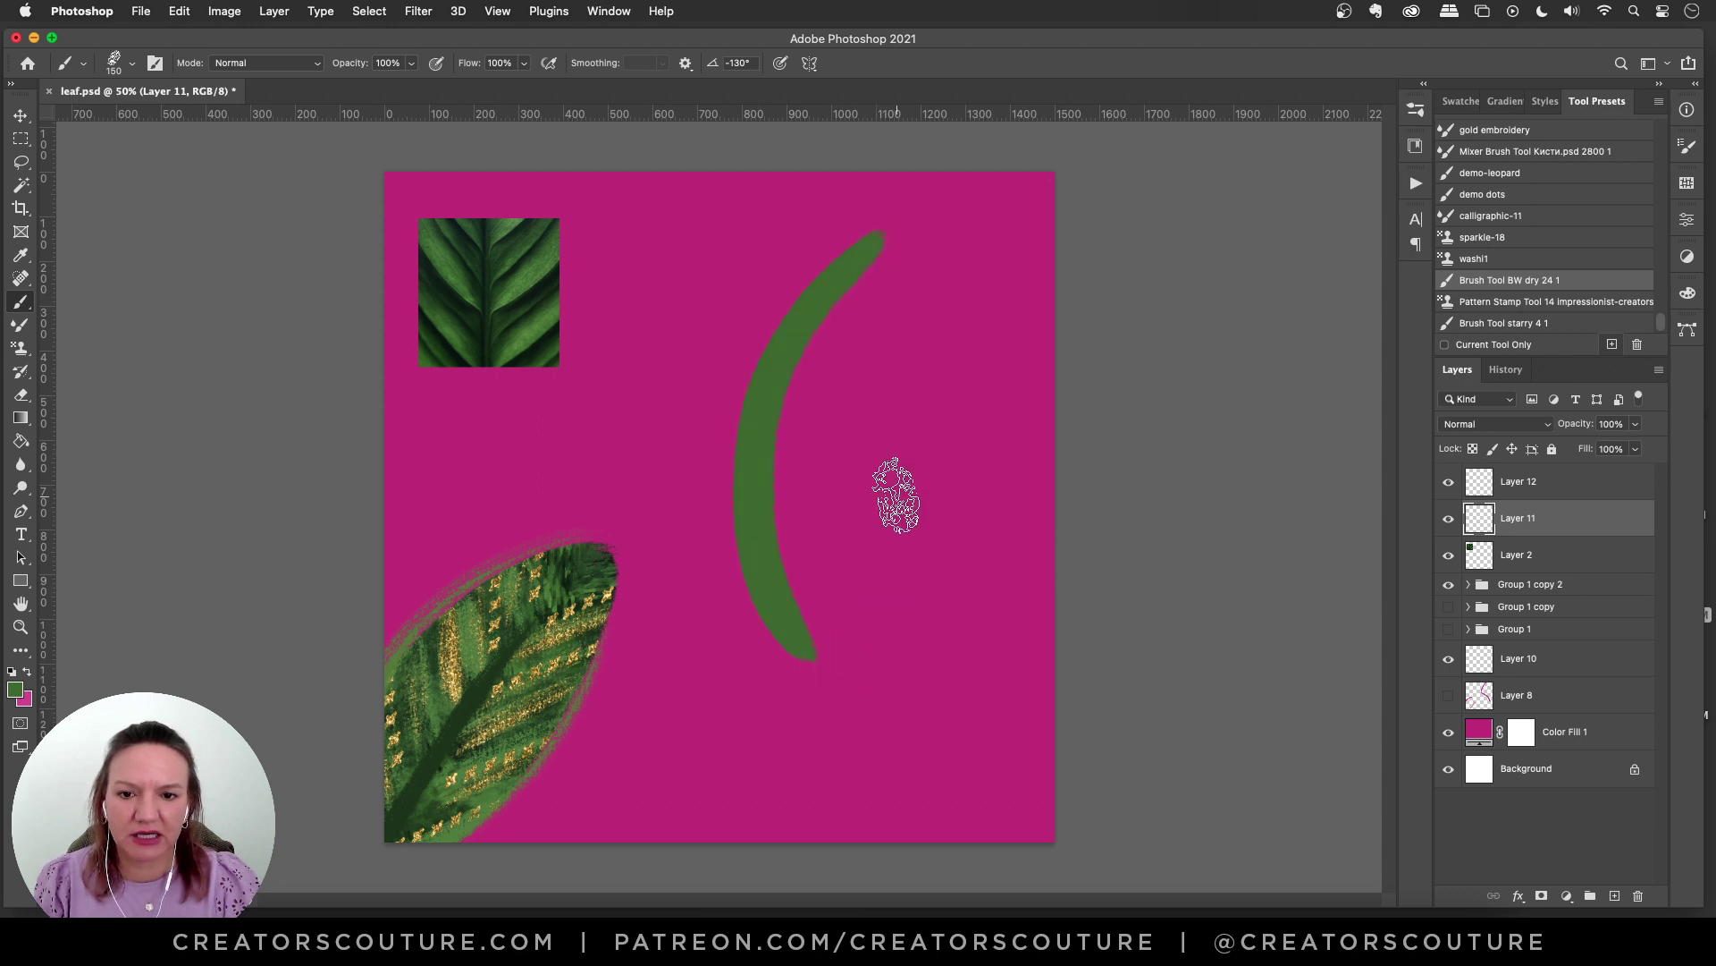
{"action": "left_click_drag", "start_coordinate": [874, 229], "coordinate": [787, 651]}
{"action": "mouse_move", "coordinate": [905, 397]}
{"action": "left_mouse_down"}
{"action": "mouse_move", "coordinate": [793, 456]}
{"action": "mouse_move", "coordinate": [842, 524]}
{"action": "mouse_move", "coordinate": [805, 312]}
{"action": "mouse_move", "coordinate": [813, 546]}
{"action": "mouse_move", "coordinate": [843, 298]}
{"action": "mouse_move", "coordinate": [858, 354]}
{"action": "mouse_move", "coordinate": [823, 348]}
{"action": "mouse_move", "coordinate": [777, 557]}
{"action": "mouse_move", "coordinate": [871, 274]}
{"action": "mouse_move", "coordinate": [853, 417]}
{"action": "mouse_move", "coordinate": [873, 260]}
{"action": "mouse_move", "coordinate": [808, 604]}
{"action": "mouse_move", "coordinate": [879, 305]}
{"action": "mouse_move", "coordinate": [832, 586]}
{"action": "mouse_move", "coordinate": [808, 613]}
{"action": "left_mouse_up"}
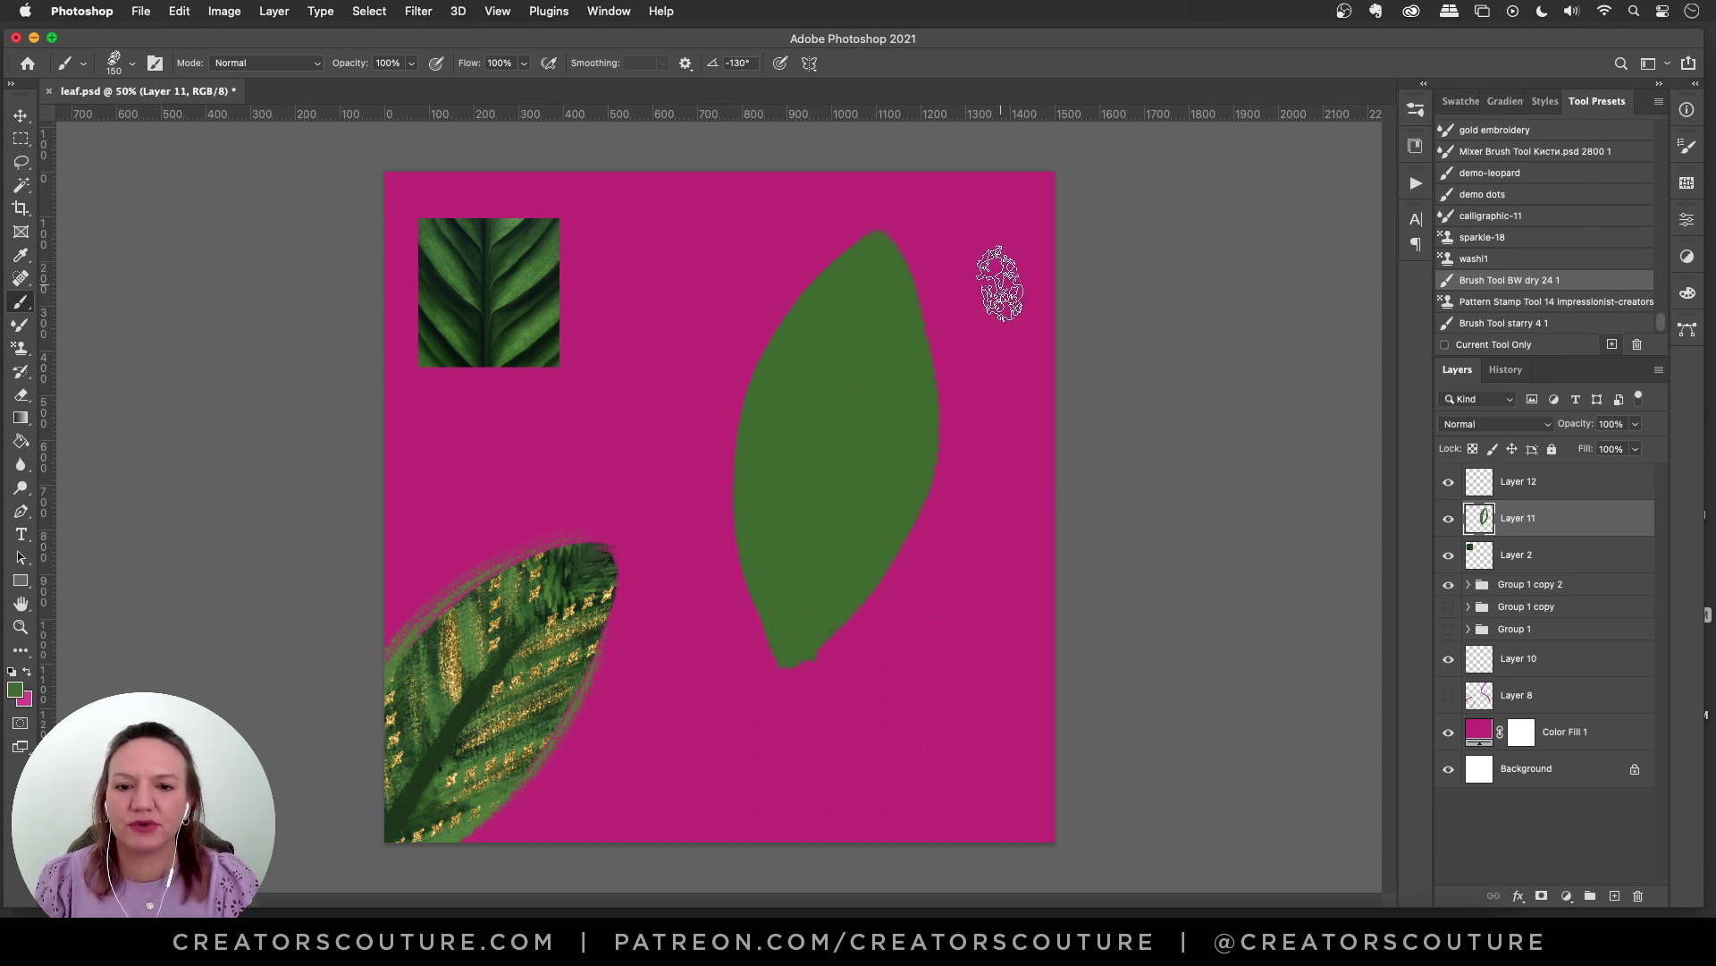
Step: Rotate the painted green leaf slightly with Free Transform so that it stands upright
{"action": "left_click", "coordinate": [24, 114]}
{"action": "key", "text": "super+t"}
{"action": "mouse_move", "coordinate": [971, 354]}
{"action": "left_mouse_down"}
{"action": "mouse_move", "coordinate": [1014, 355]}
{"action": "mouse_move", "coordinate": [993, 349]}
{"action": "left_mouse_up"}
{"action": "key", "text": "Return"}
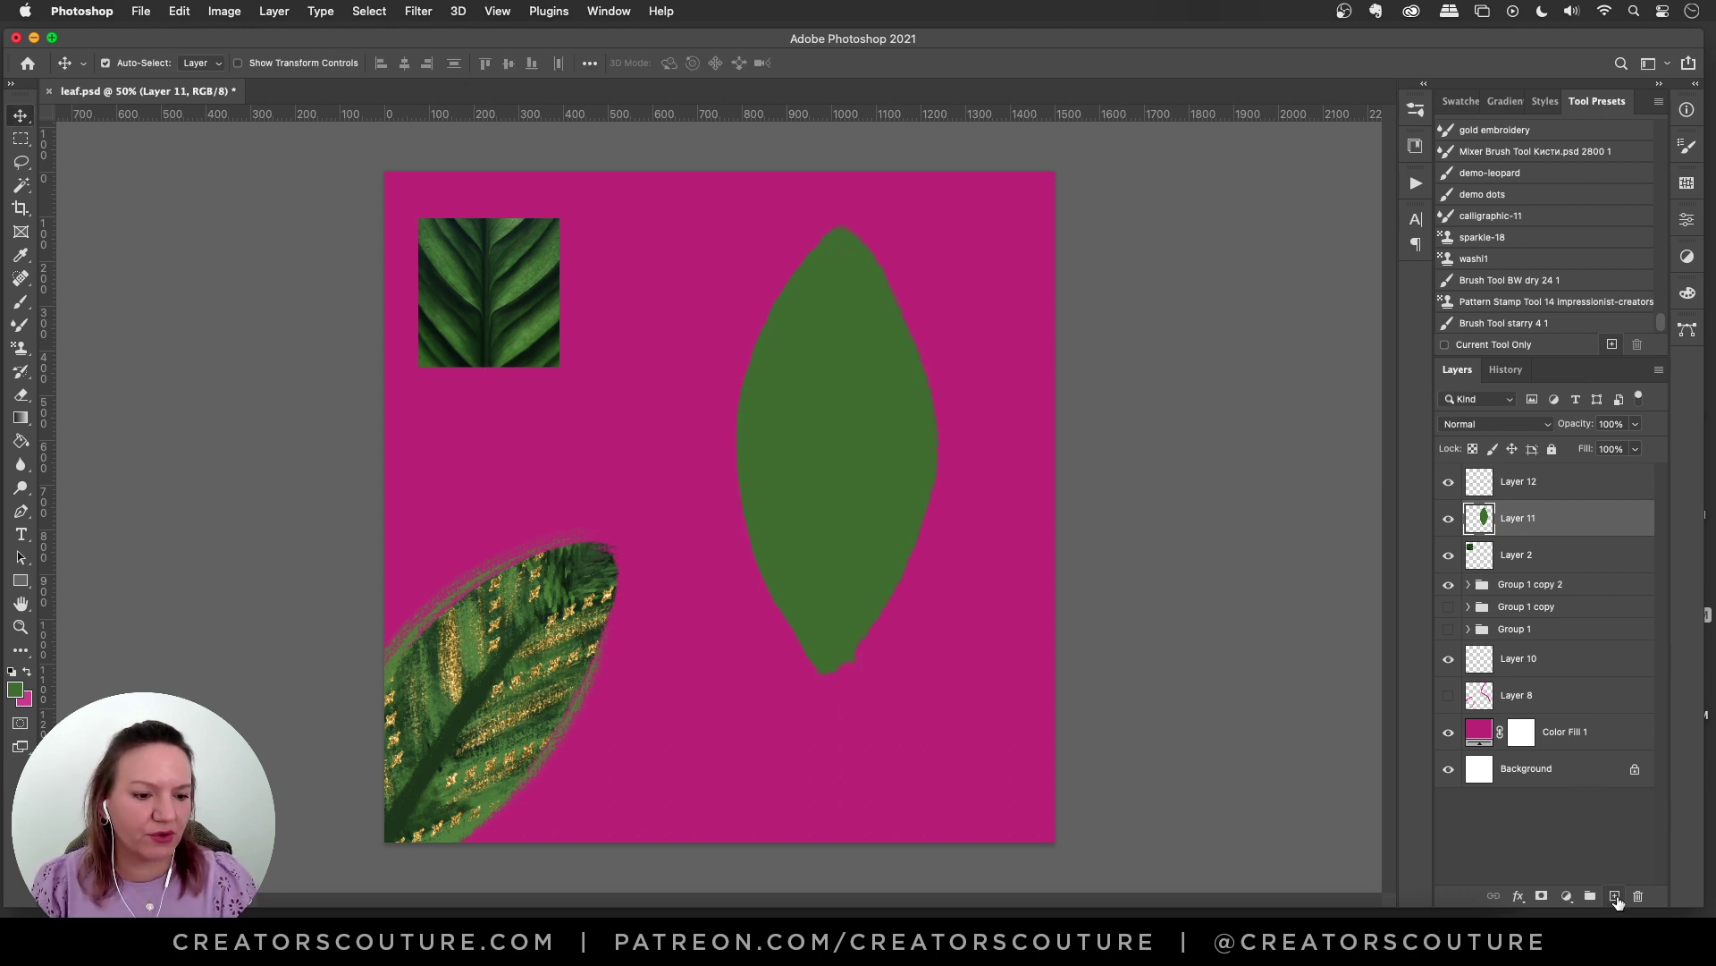
Step: Add a new layer above the green leaf shape and clip it to Layer 11
{"action": "left_click", "coordinate": [1616, 896]}
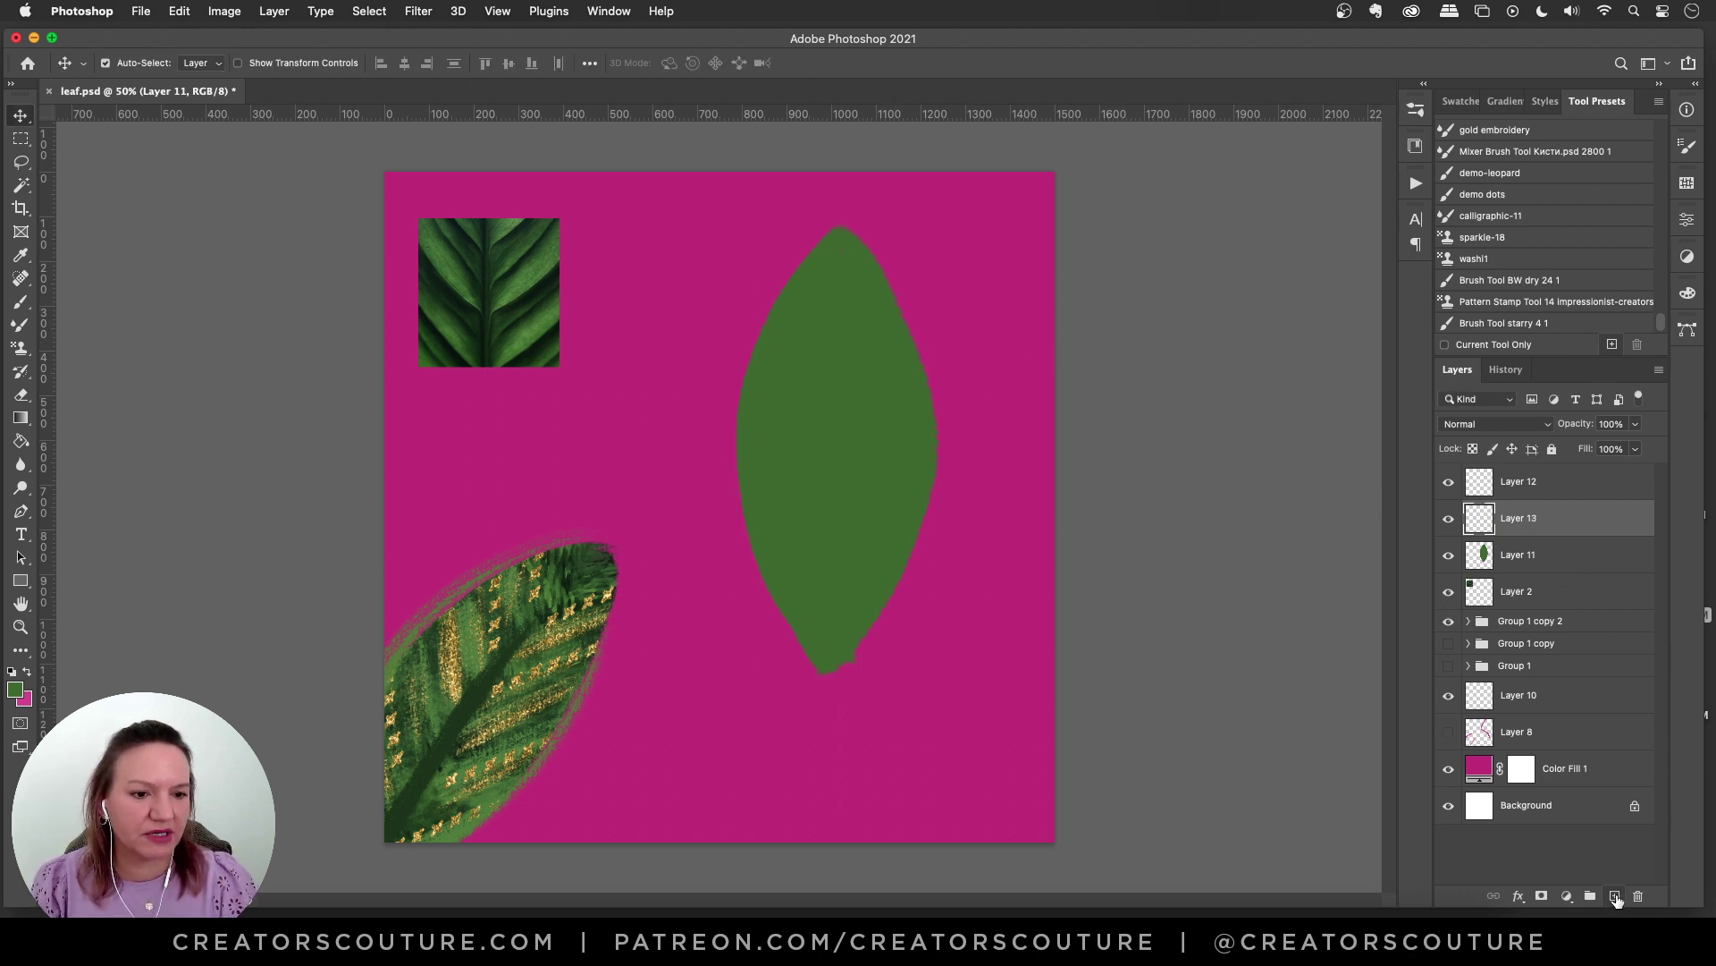
{"action": "left_click_drag", "start_coordinate": [1542, 533], "coordinate": [1530, 531]}
{"action": "left_click", "coordinate": [1530, 530], "text": "alt"}
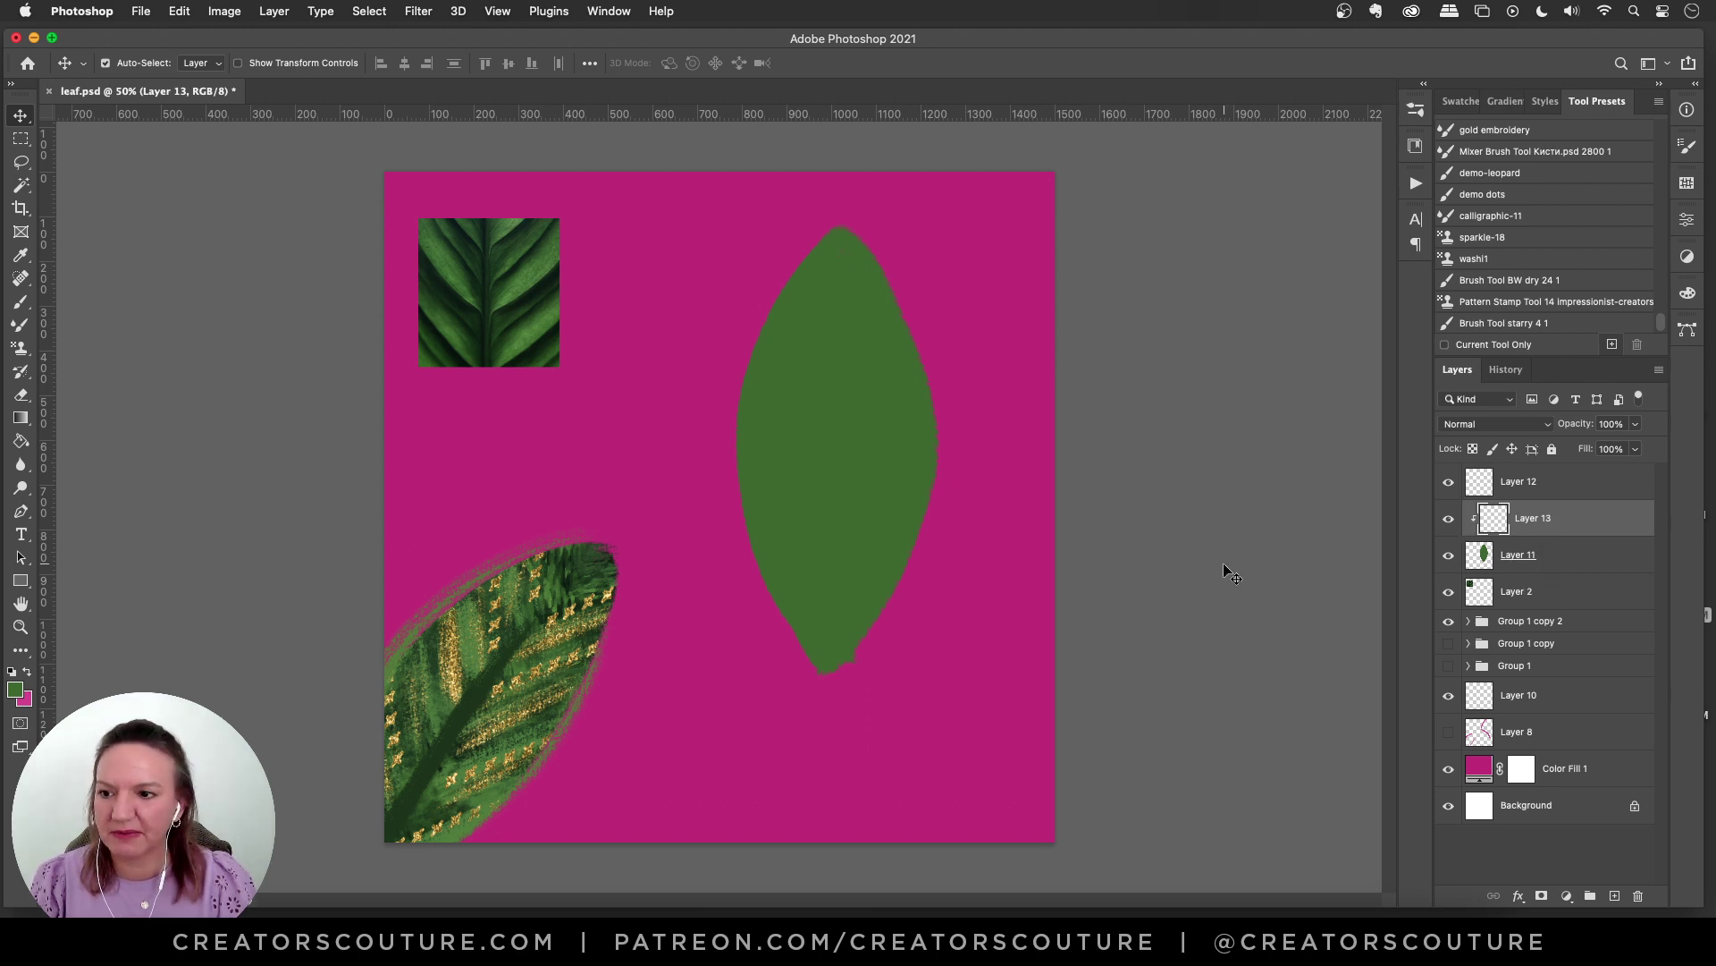
Step: Set up the Pattern Stamp Tool with the green leaf pattern and the Pattern Stamp Tool 14 impressionist preset
{"action": "mouse_move", "coordinate": [19, 354]}
{"action": "left_mouse_down"}
{"action": "mouse_move", "coordinate": [54, 360]}
{"action": "mouse_move", "coordinate": [126, 311]}
{"action": "left_mouse_up"}
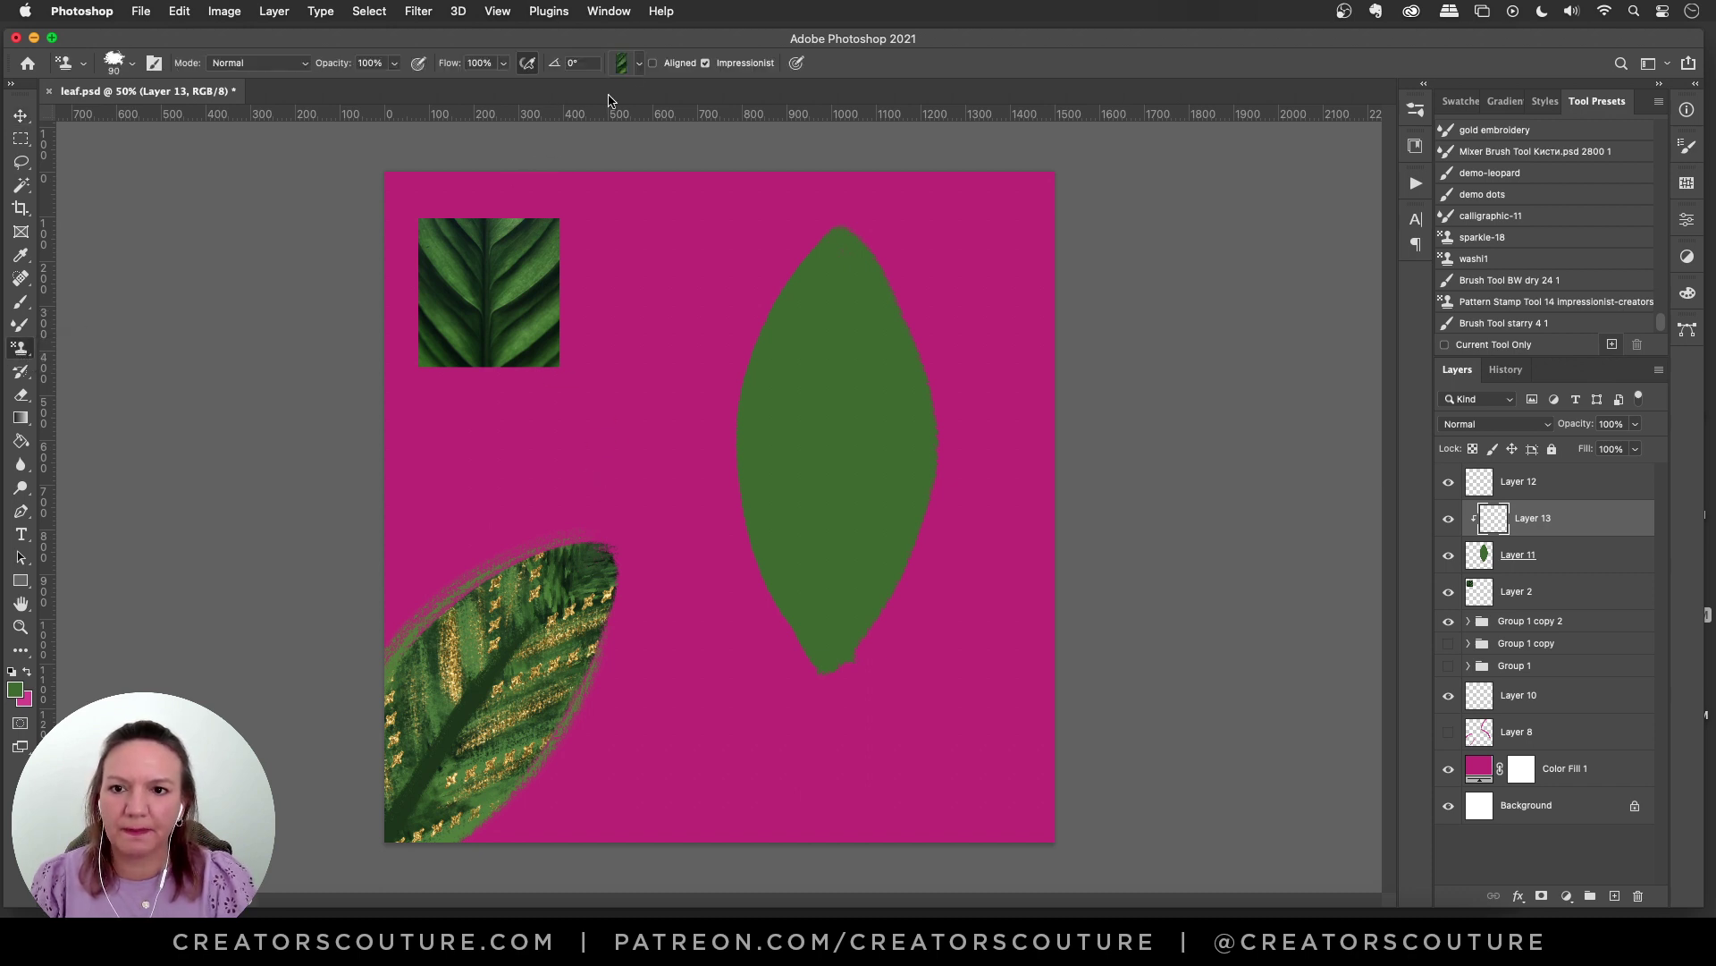
{"action": "left_click", "coordinate": [618, 70]}
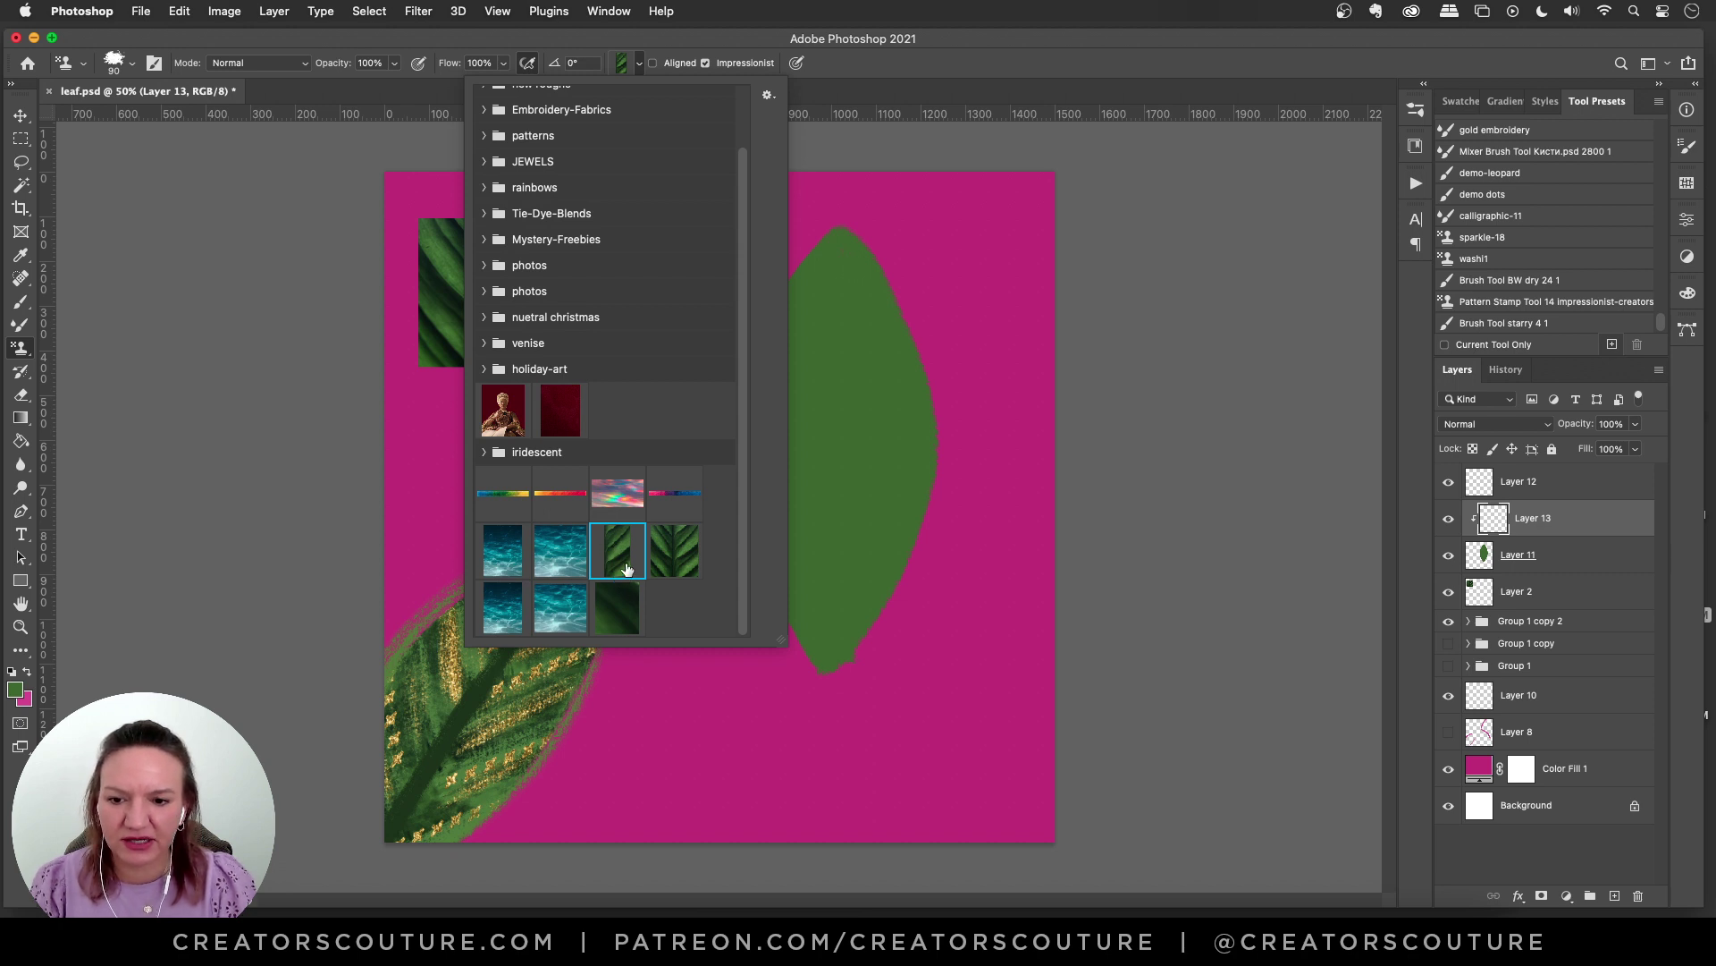
{"action": "left_click", "coordinate": [760, 43]}
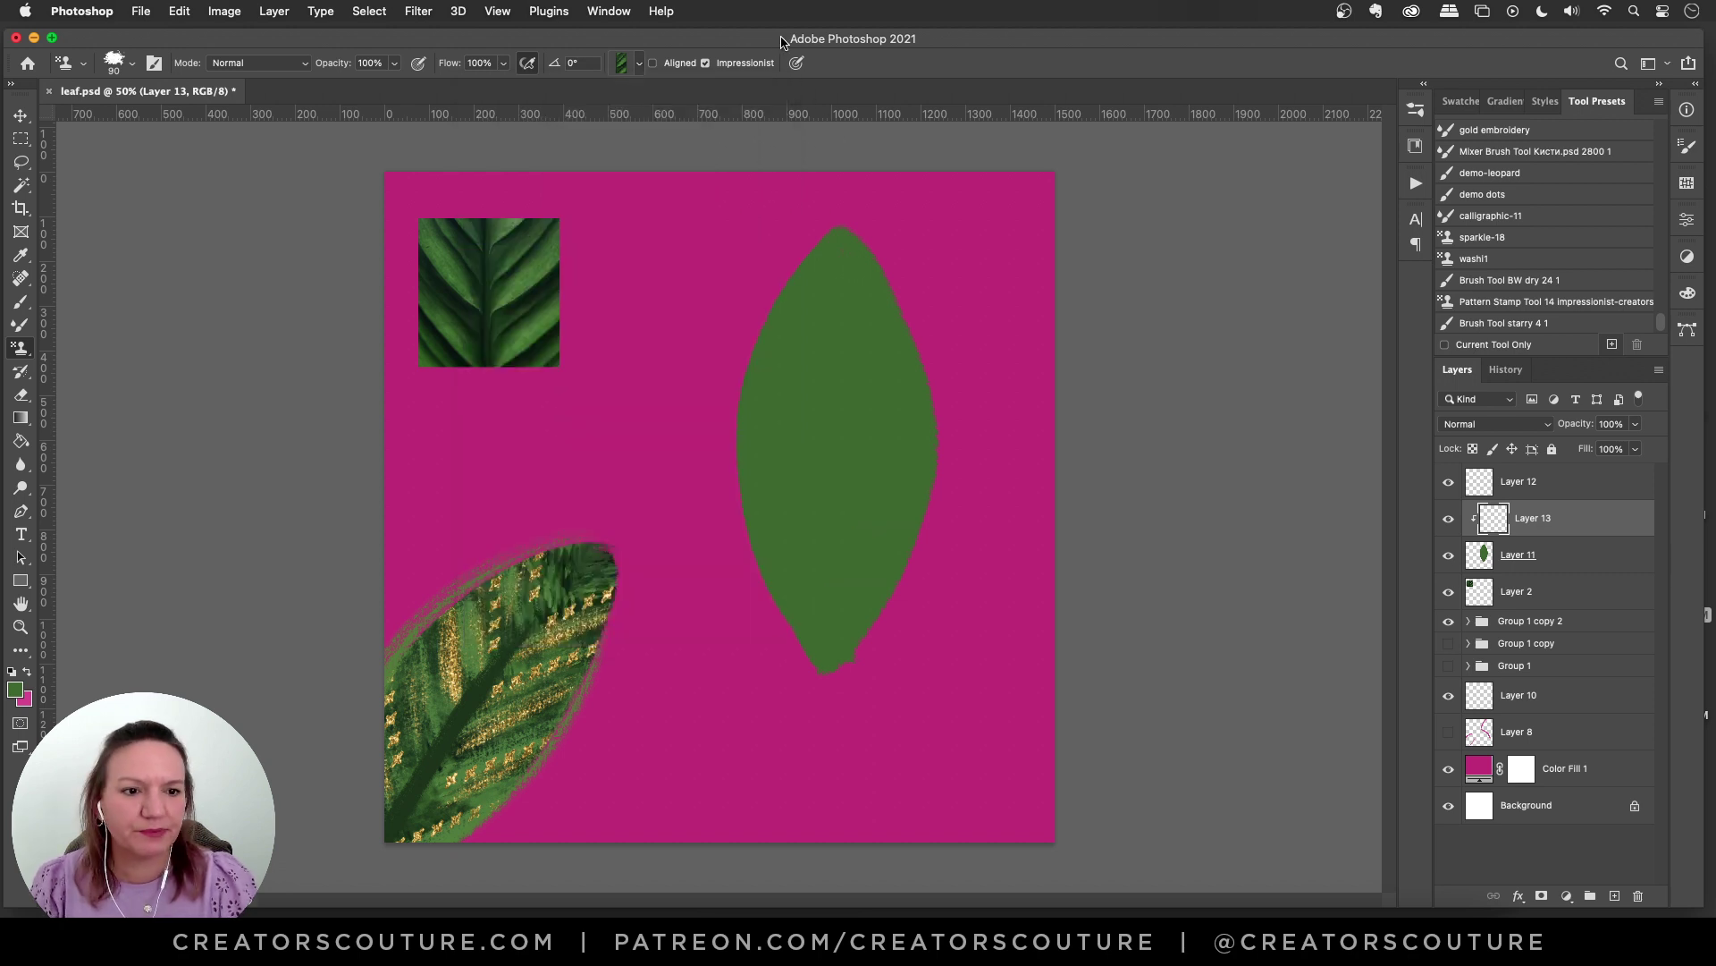
{"action": "left_click", "coordinate": [1519, 313]}
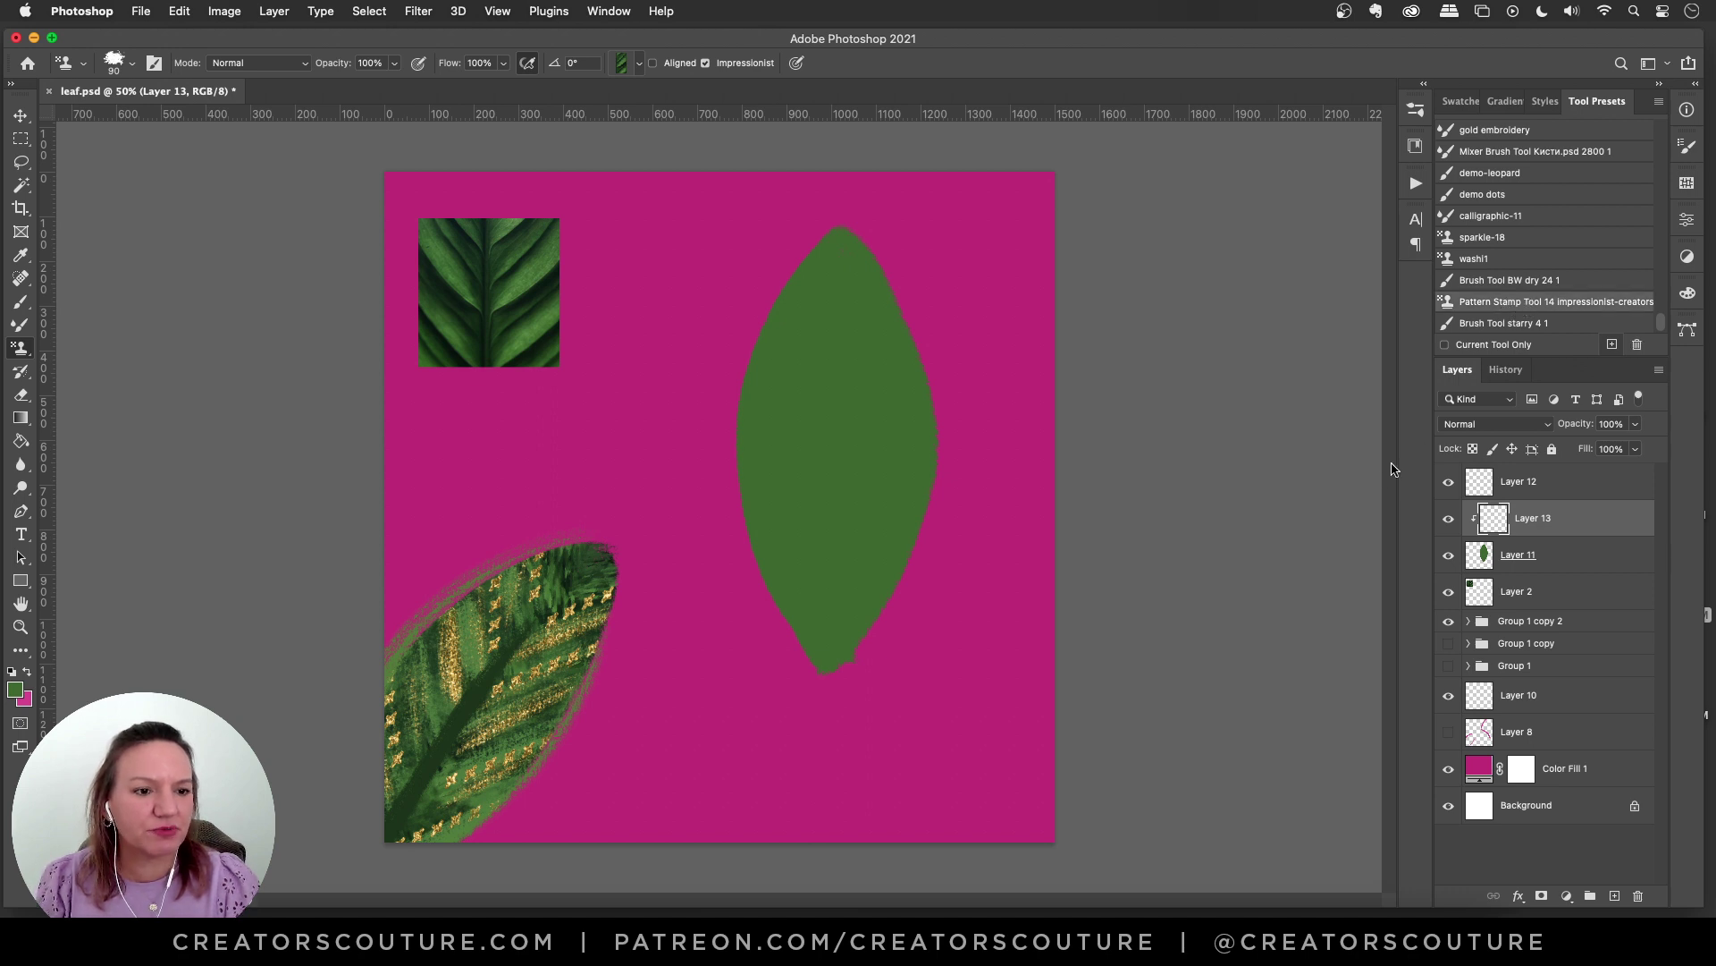
{"action": "left_click_drag", "start_coordinate": [837, 319], "coordinate": [771, 594]}
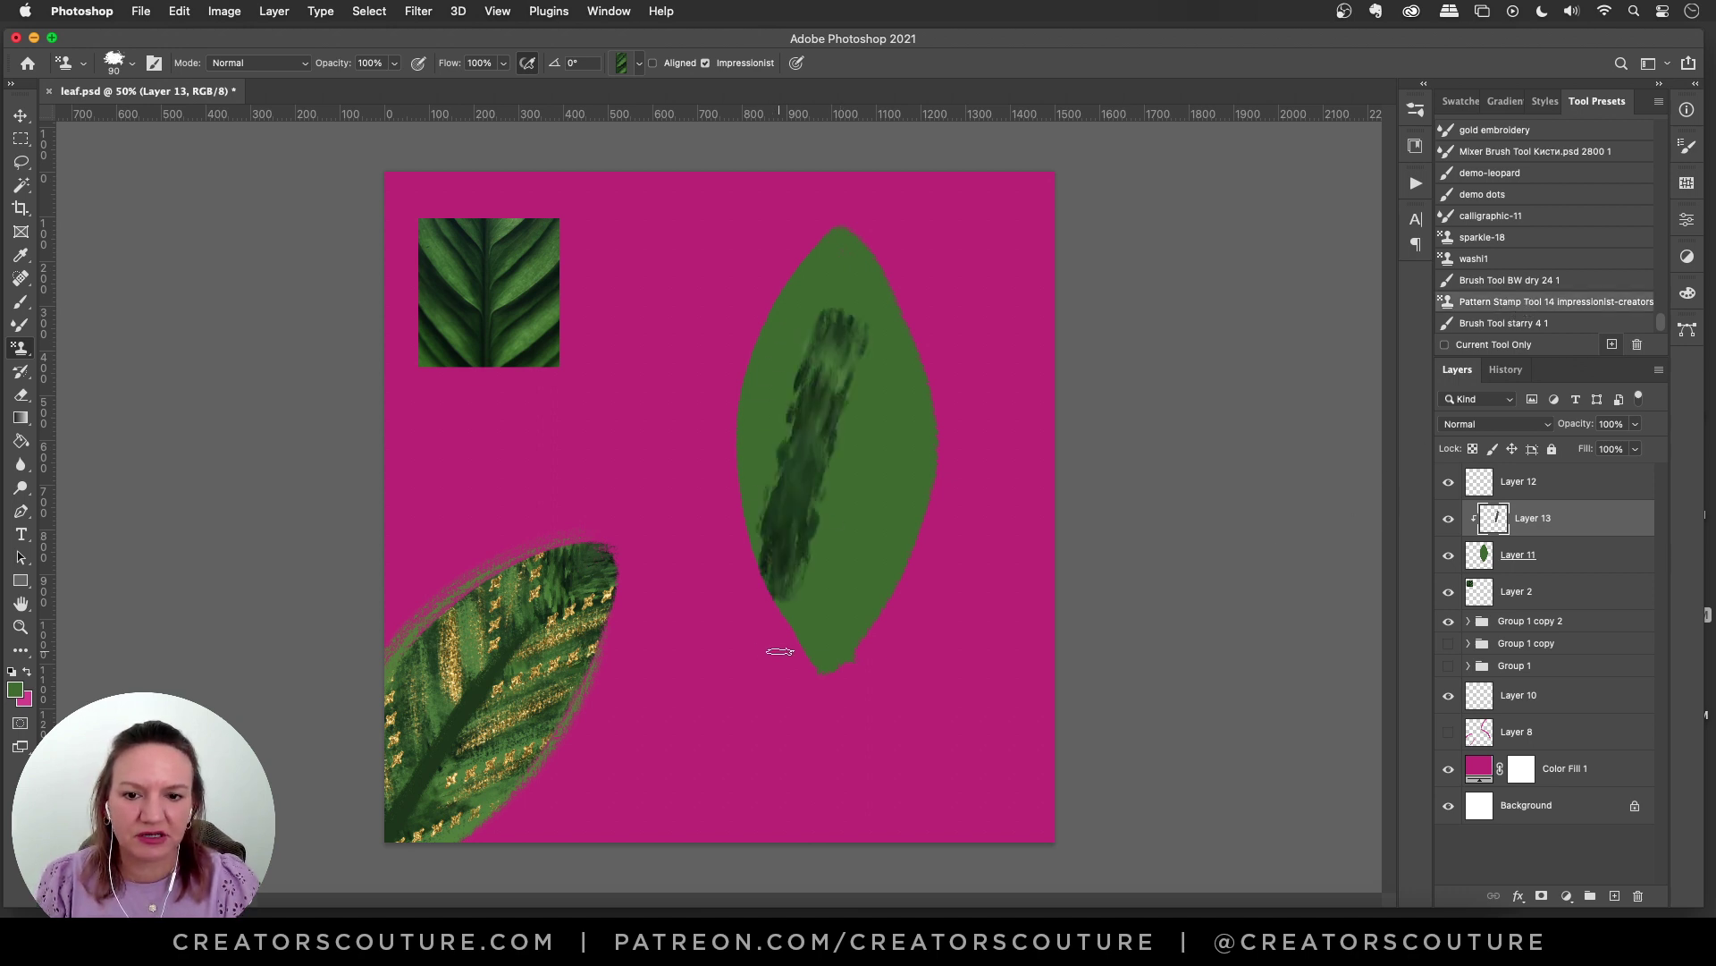
{"action": "key", "text": "super+z"}
{"action": "left_click_drag", "start_coordinate": [844, 323], "coordinate": [774, 624]}
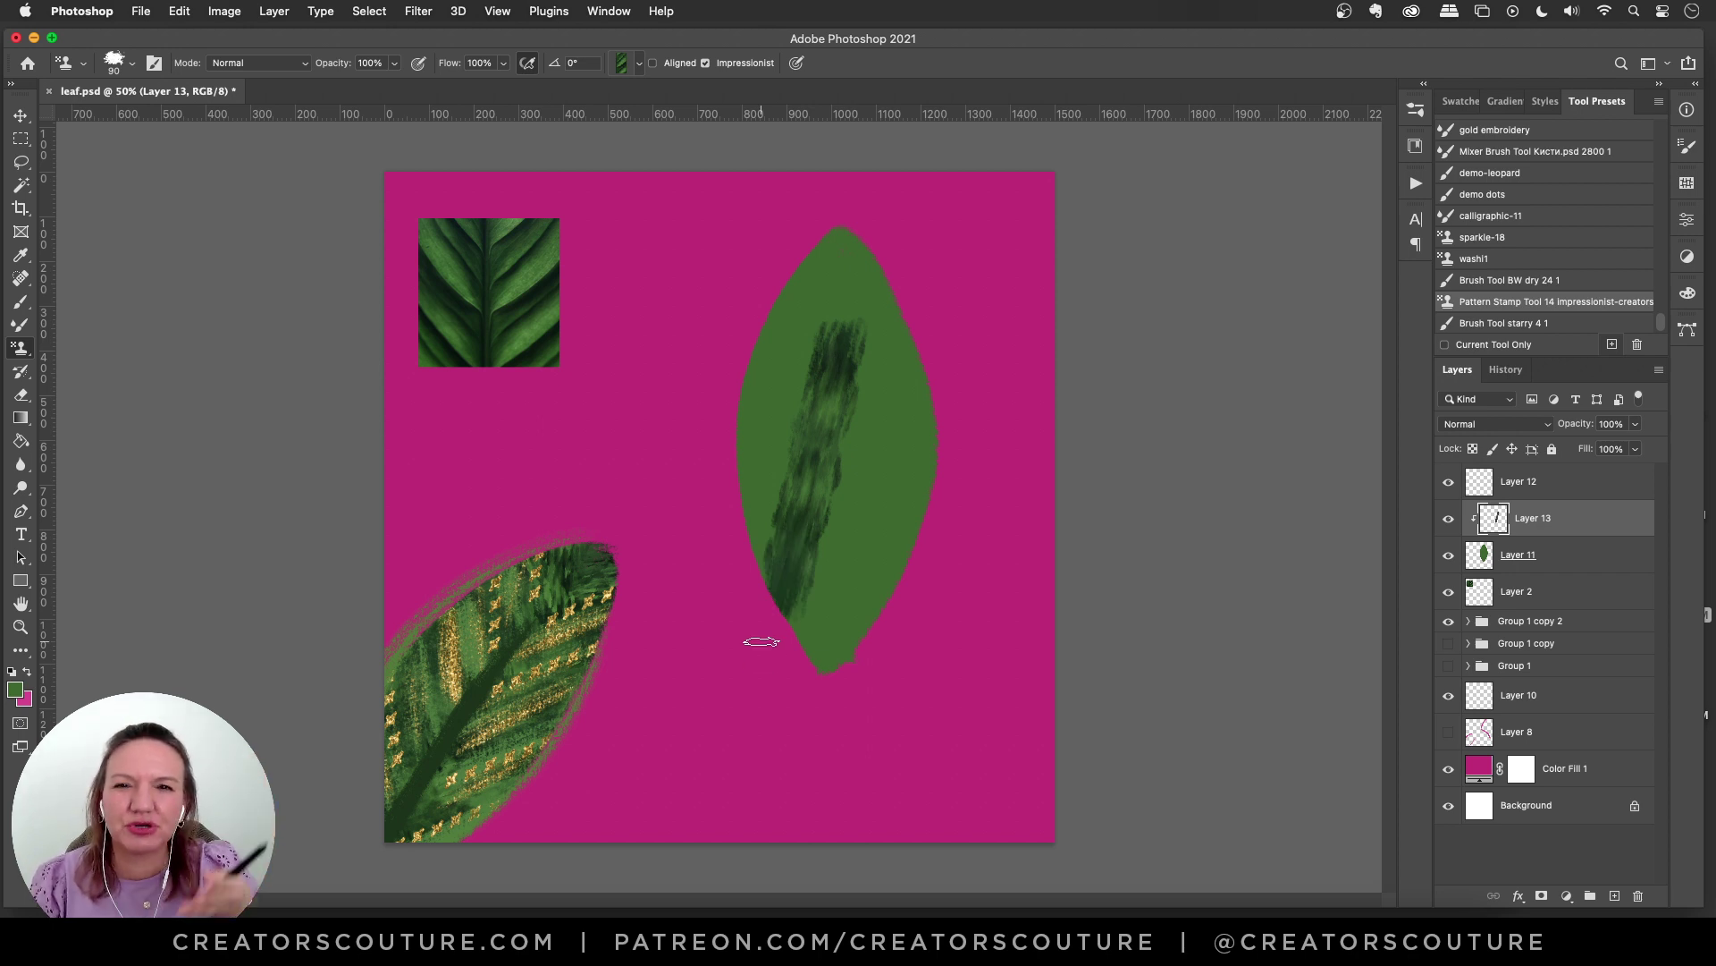
{"action": "key", "text": "super+z"}
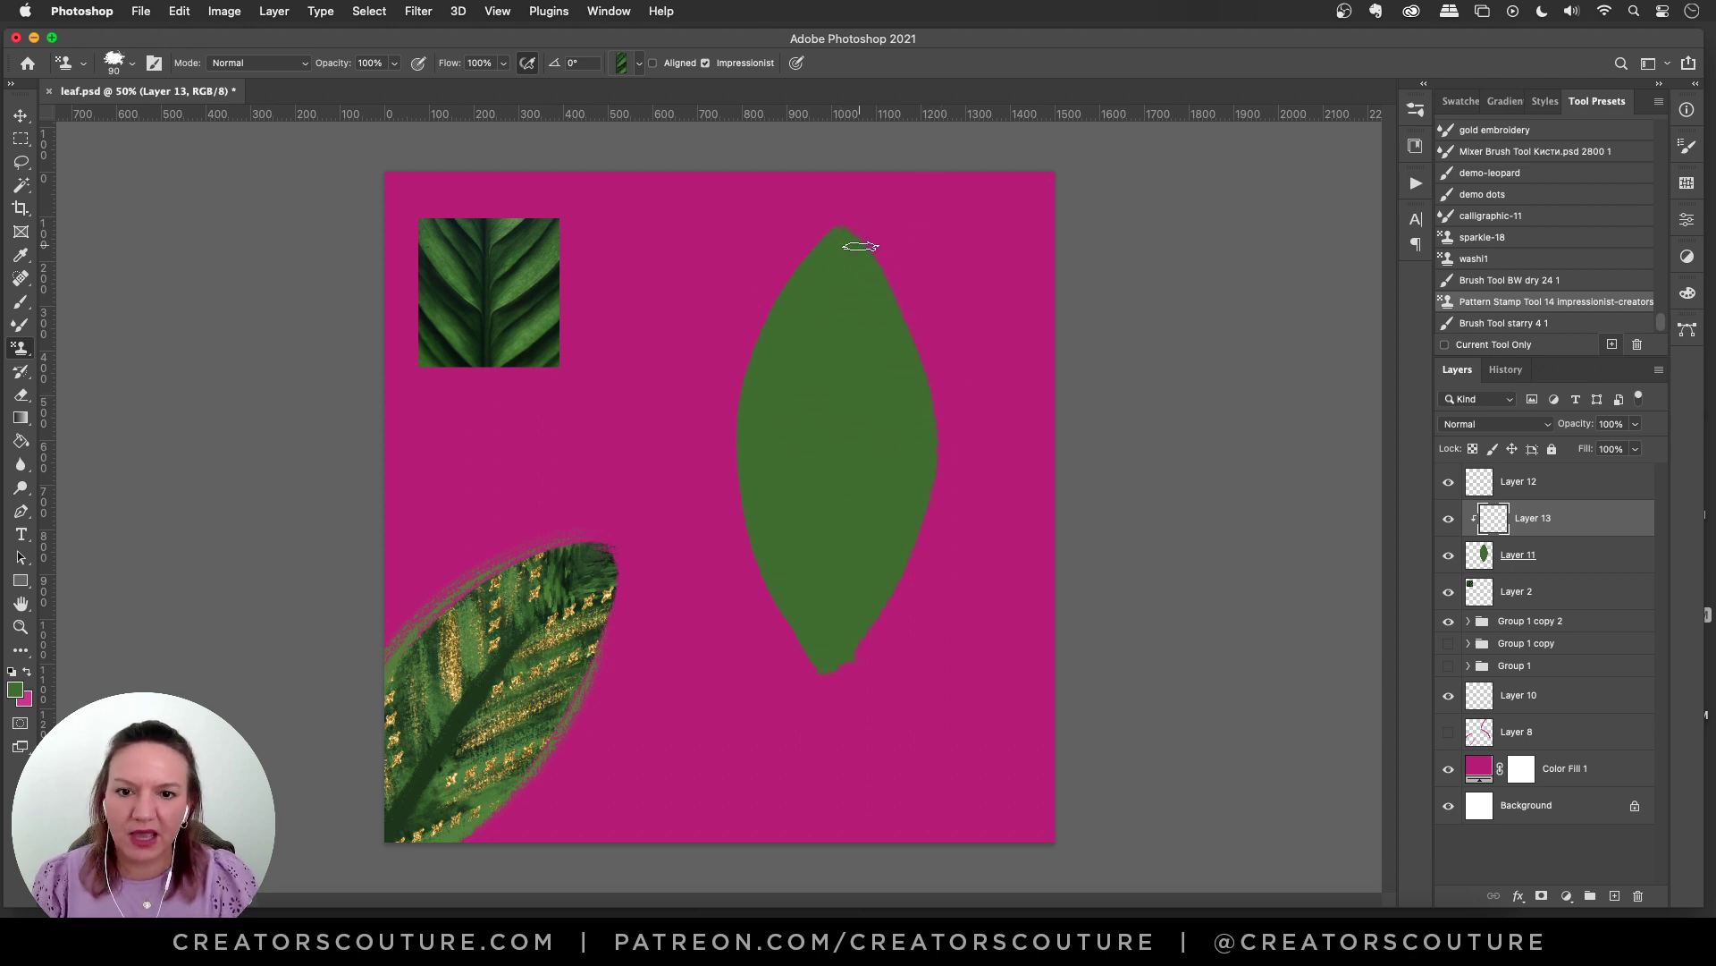
Step: Stamp the leaf pattern over the right and left halves of the green leaf with slanted, vein-like impressionist strokes
{"action": "mouse_move", "coordinate": [860, 198]}
{"action": "left_mouse_down"}
{"action": "mouse_move", "coordinate": [822, 302]}
{"action": "mouse_move", "coordinate": [884, 255]}
{"action": "mouse_move", "coordinate": [862, 353]}
{"action": "mouse_move", "coordinate": [890, 349]}
{"action": "mouse_move", "coordinate": [877, 422]}
{"action": "mouse_move", "coordinate": [874, 275]}
{"action": "mouse_move", "coordinate": [805, 396]}
{"action": "mouse_move", "coordinate": [900, 221]}
{"action": "mouse_move", "coordinate": [820, 445]}
{"action": "mouse_move", "coordinate": [833, 465]}
{"action": "mouse_move", "coordinate": [939, 324]}
{"action": "mouse_move", "coordinate": [836, 510]}
{"action": "mouse_move", "coordinate": [961, 389]}
{"action": "mouse_move", "coordinate": [835, 564]}
{"action": "mouse_move", "coordinate": [934, 464]}
{"action": "mouse_move", "coordinate": [900, 471]}
{"action": "mouse_move", "coordinate": [827, 594]}
{"action": "mouse_move", "coordinate": [881, 498]}
{"action": "mouse_move", "coordinate": [947, 480]}
{"action": "mouse_move", "coordinate": [819, 697]}
{"action": "left_mouse_up"}
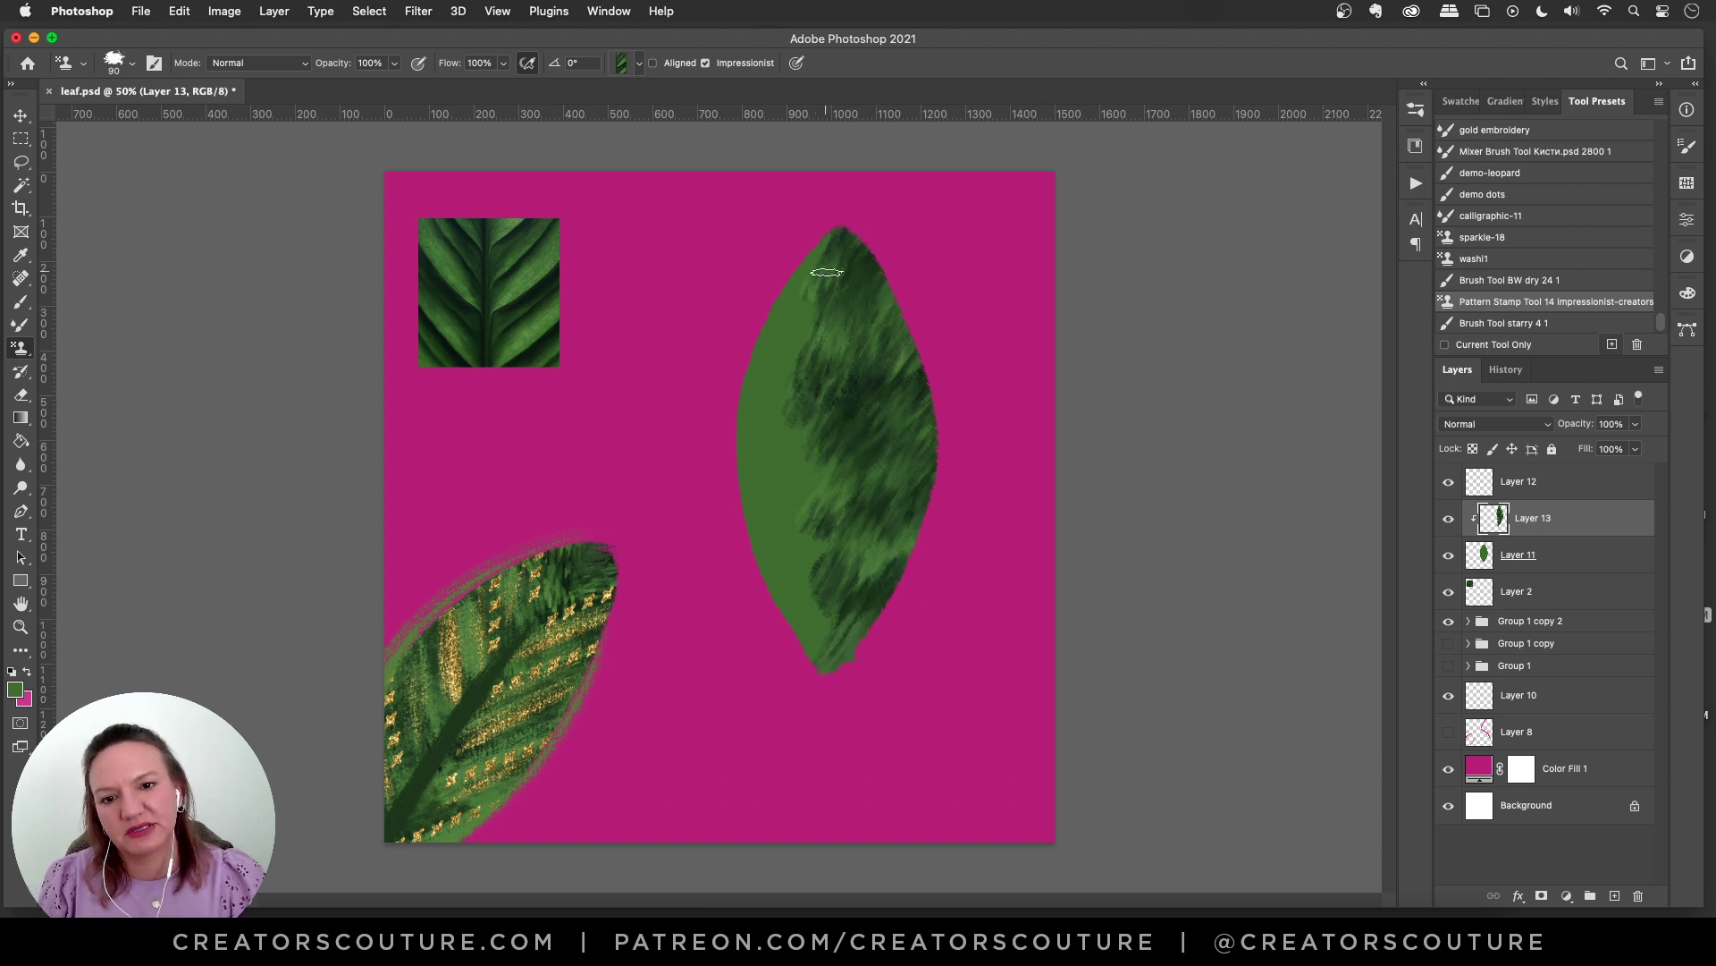
{"action": "mouse_move", "coordinate": [804, 223]}
{"action": "left_mouse_down"}
{"action": "mouse_move", "coordinate": [838, 343]}
{"action": "mouse_move", "coordinate": [790, 278]}
{"action": "mouse_move", "coordinate": [842, 408]}
{"action": "mouse_move", "coordinate": [792, 275]}
{"action": "mouse_move", "coordinate": [857, 364]}
{"action": "mouse_move", "coordinate": [774, 285]}
{"action": "mouse_move", "coordinate": [821, 391]}
{"action": "mouse_move", "coordinate": [752, 337]}
{"action": "mouse_move", "coordinate": [823, 471]}
{"action": "mouse_move", "coordinate": [751, 379]}
{"action": "mouse_move", "coordinate": [835, 532]}
{"action": "mouse_move", "coordinate": [835, 592]}
{"action": "mouse_move", "coordinate": [768, 476]}
{"action": "mouse_move", "coordinate": [829, 605]}
{"action": "mouse_move", "coordinate": [717, 506]}
{"action": "mouse_move", "coordinate": [813, 659]}
{"action": "left_mouse_up"}
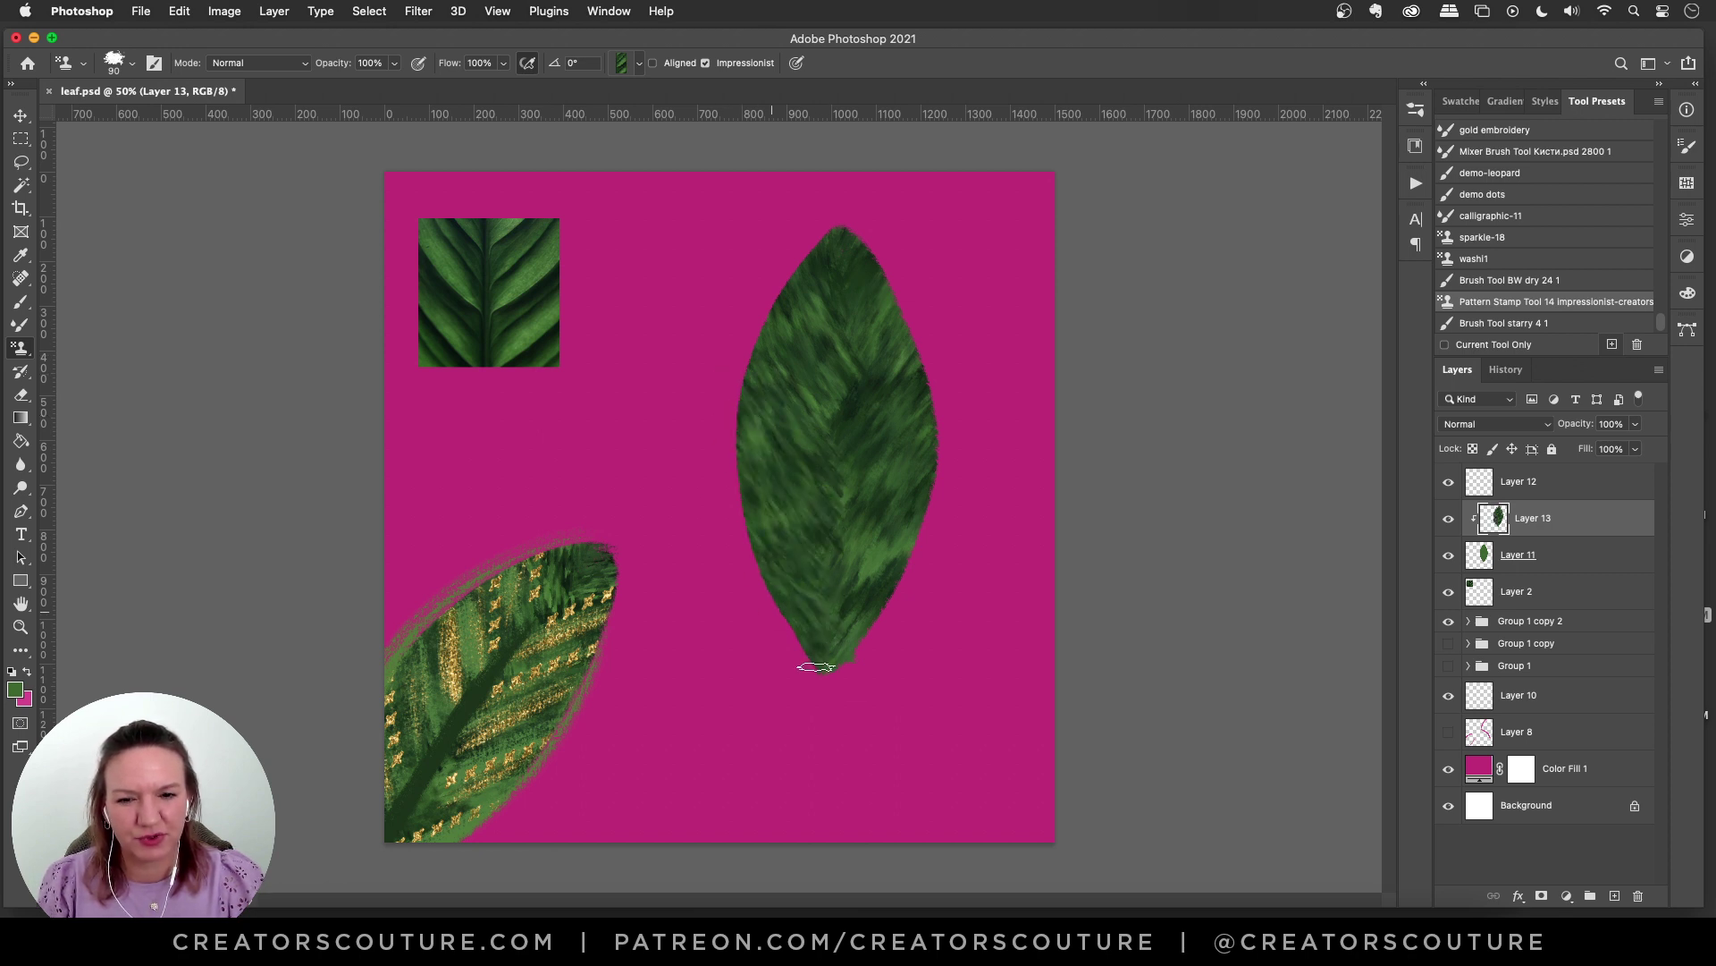
Step: Add a new layer clipped above Layer 13 and choose the Brush Tool BW dry 24 1 preset
{"action": "left_click", "coordinate": [1615, 895]}
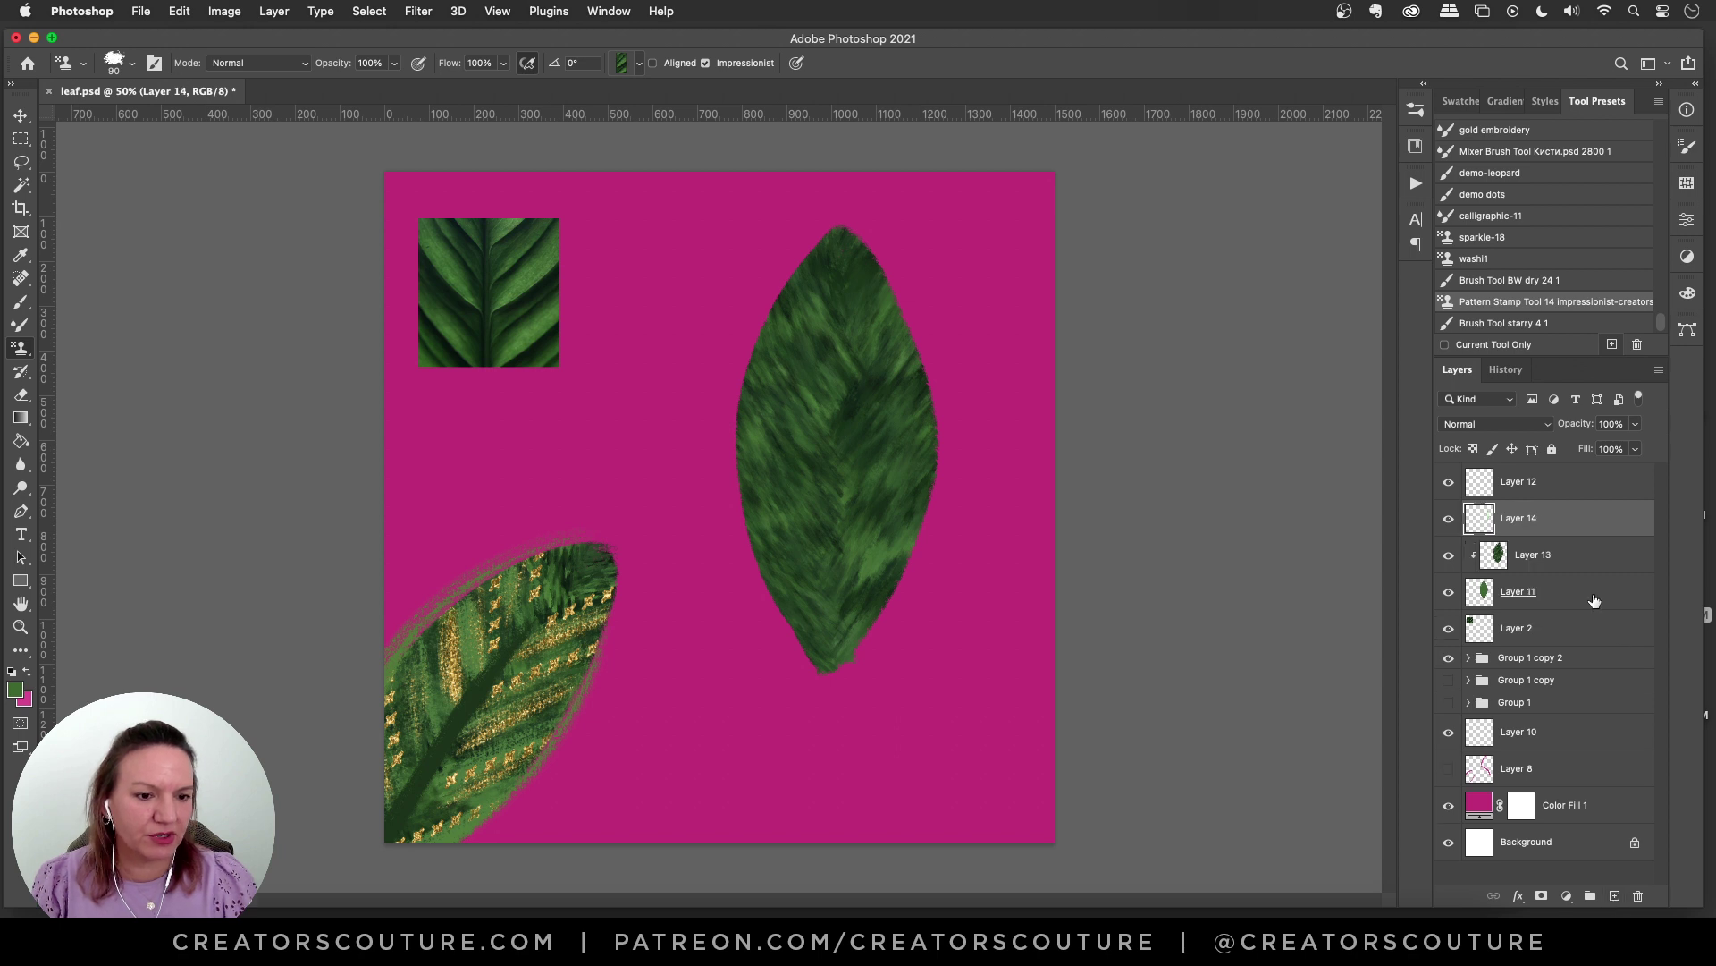
{"action": "left_click", "coordinate": [1565, 534], "text": "alt"}
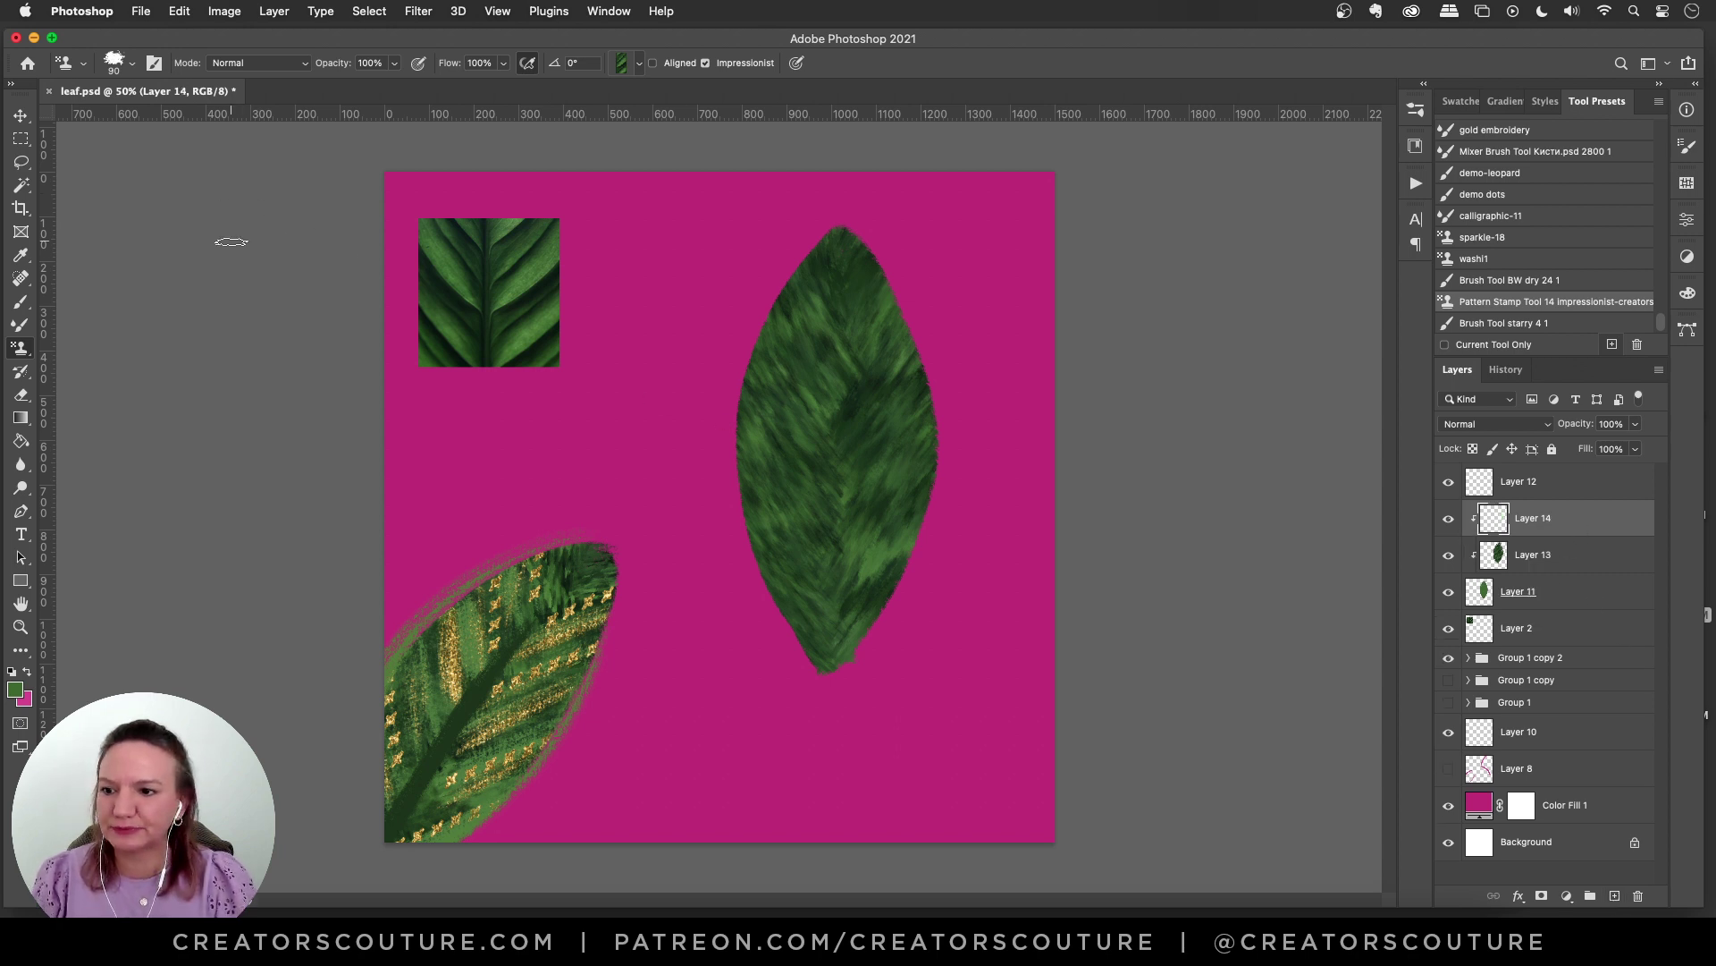
{"action": "left_click", "coordinate": [20, 302]}
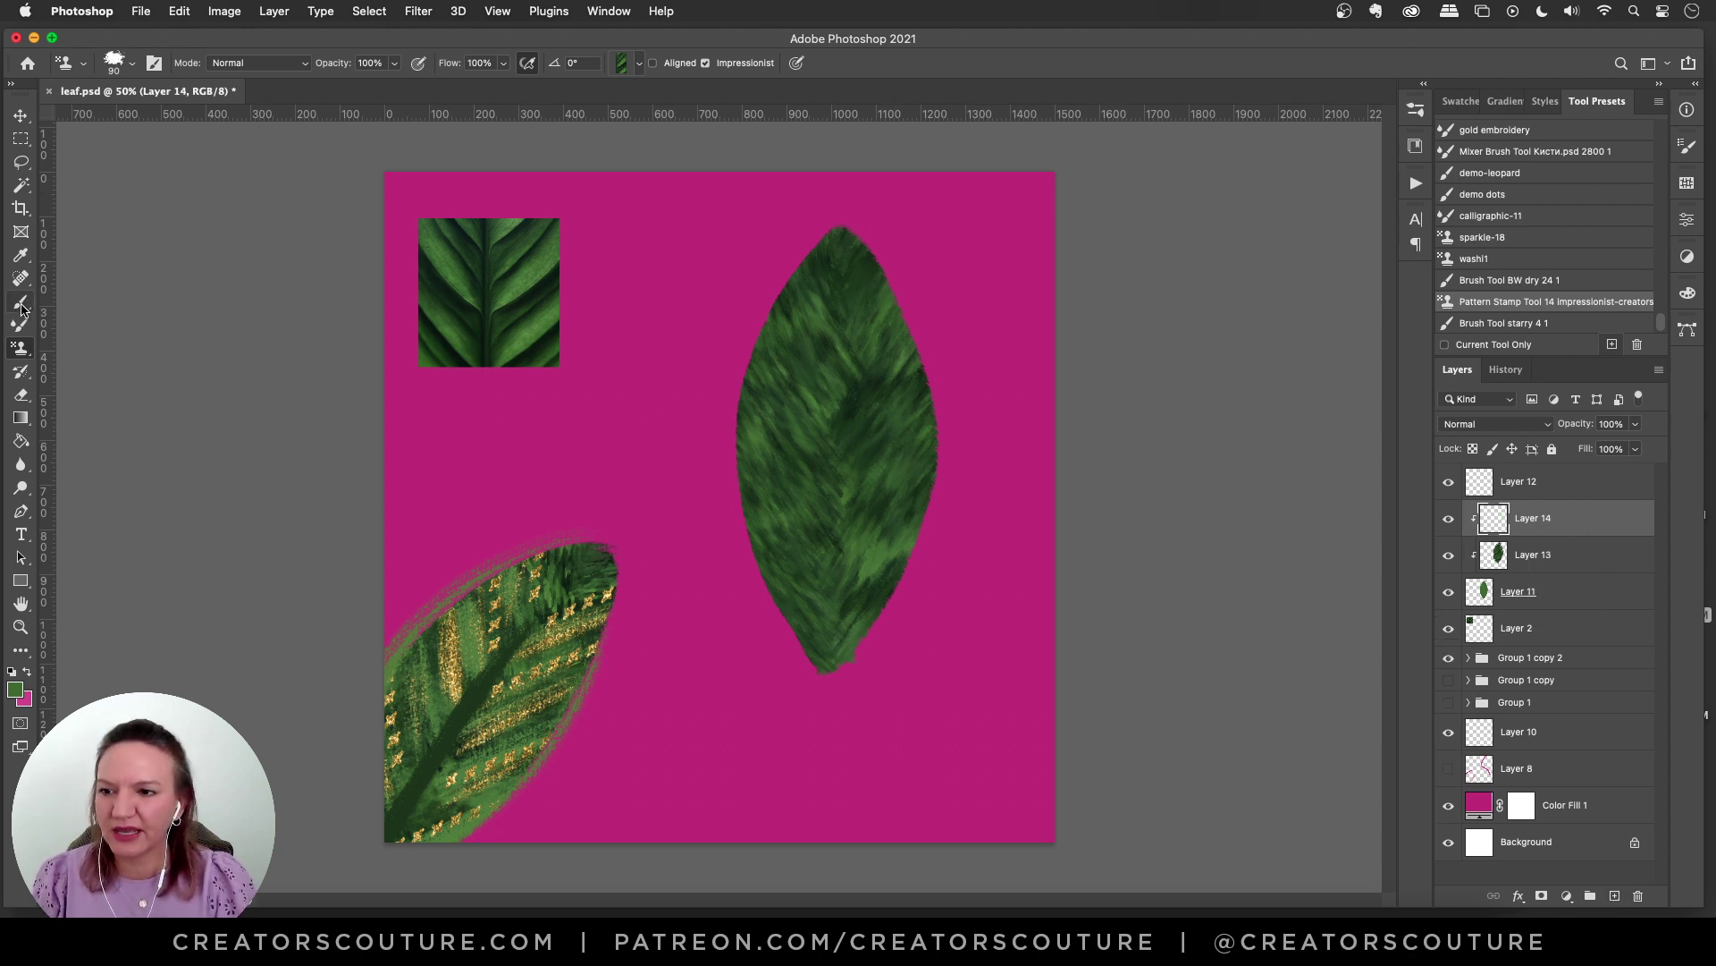
{"action": "left_click", "coordinate": [1505, 283]}
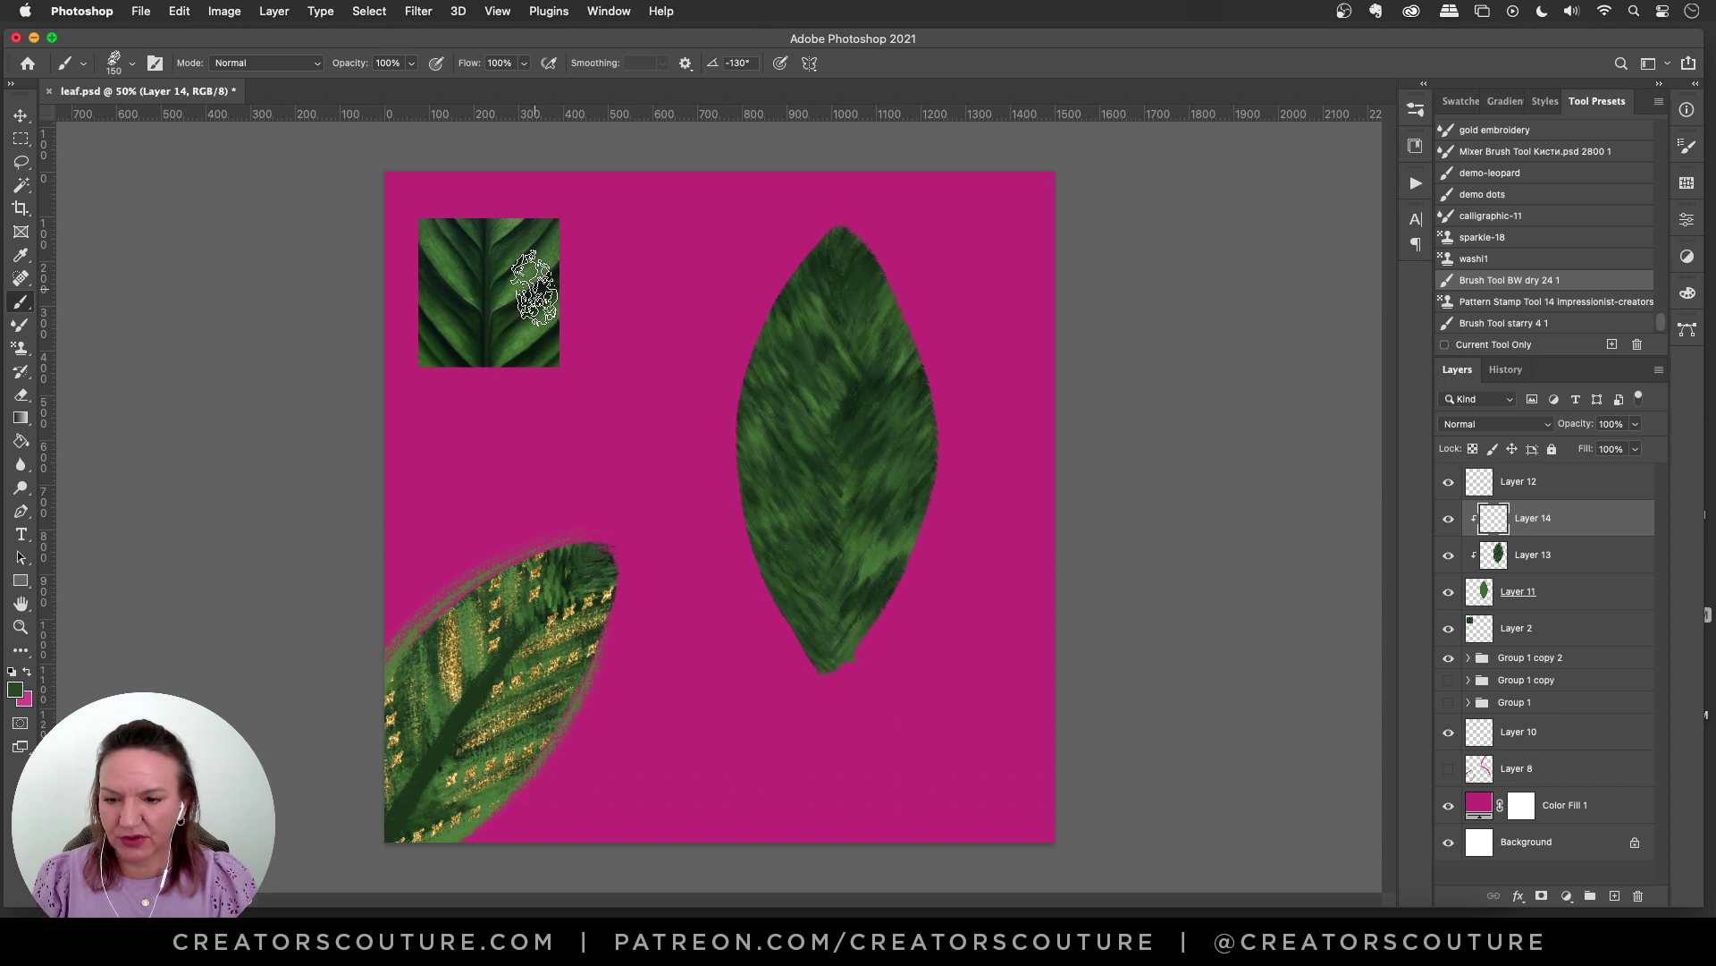
Step: Sample a light green from the leaf photo and paint dry-brush strokes for the midrib and slanted side veins on the upright leaf
{"action": "left_click", "coordinate": [516, 288], "text": "alt"}
{"action": "left_click", "coordinate": [512, 293], "text": "alt"}
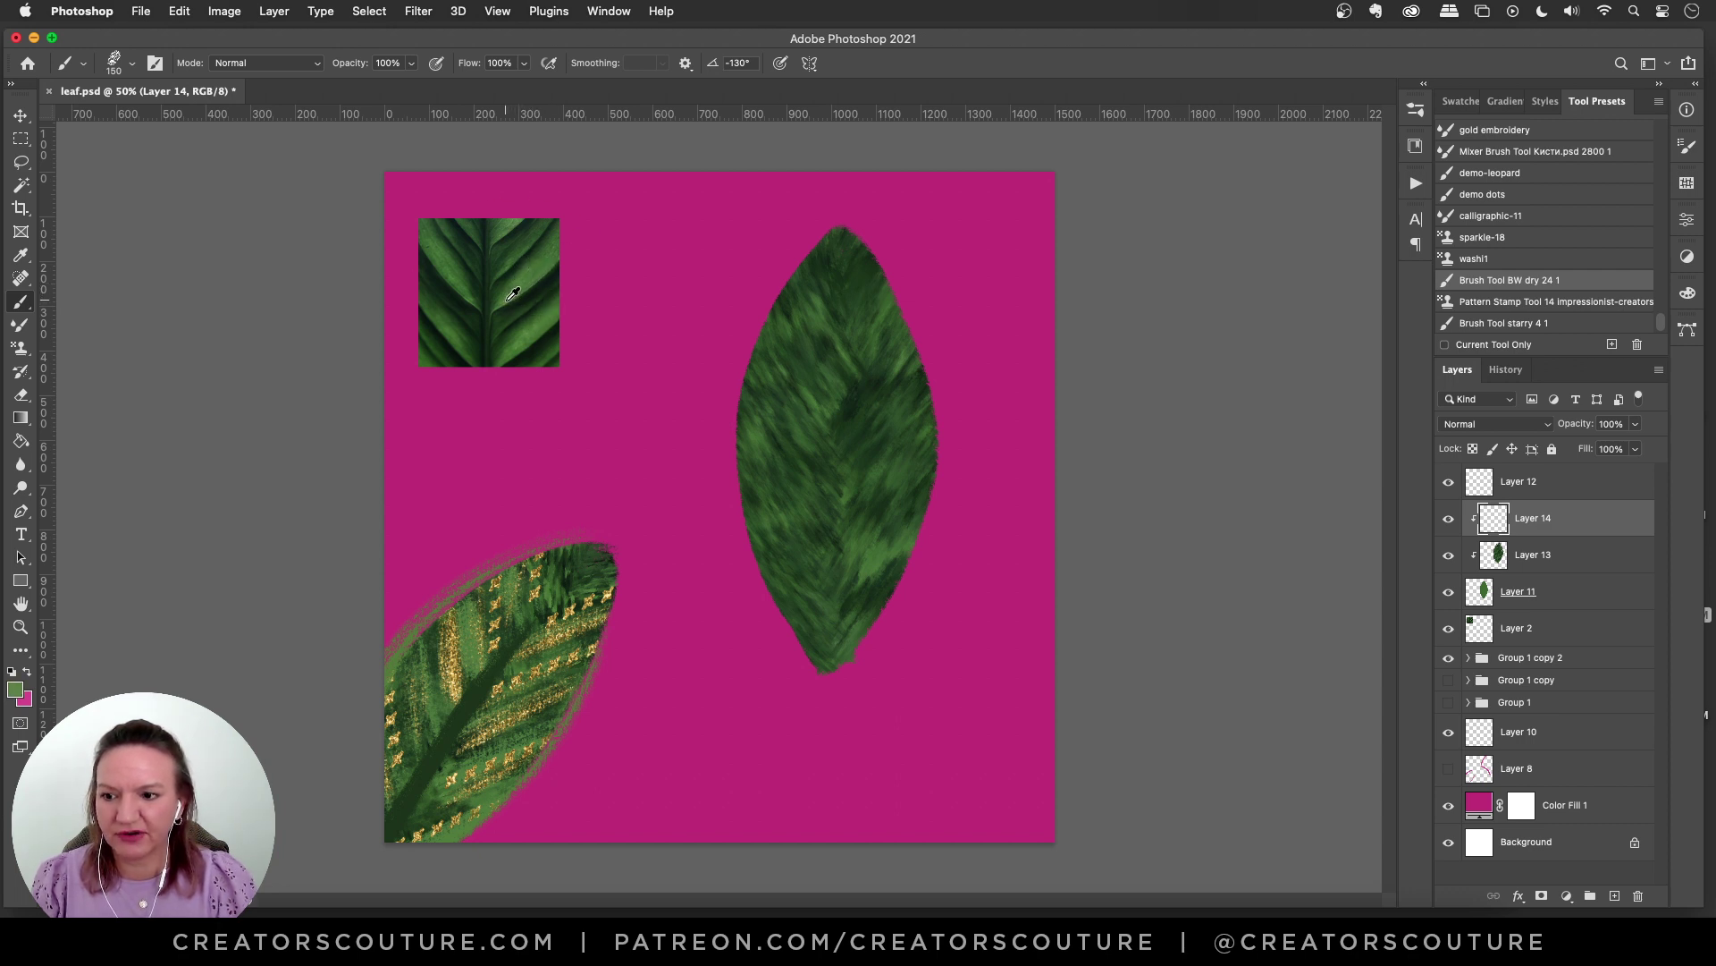
{"action": "mouse_move", "coordinate": [935, 429]}
{"action": "left_mouse_down"}
{"action": "mouse_move", "coordinate": [791, 330]}
{"action": "mouse_move", "coordinate": [844, 476]}
{"action": "mouse_move", "coordinate": [899, 492]}
{"action": "mouse_move", "coordinate": [896, 542]}
{"action": "mouse_move", "coordinate": [842, 280]}
{"action": "left_mouse_up"}
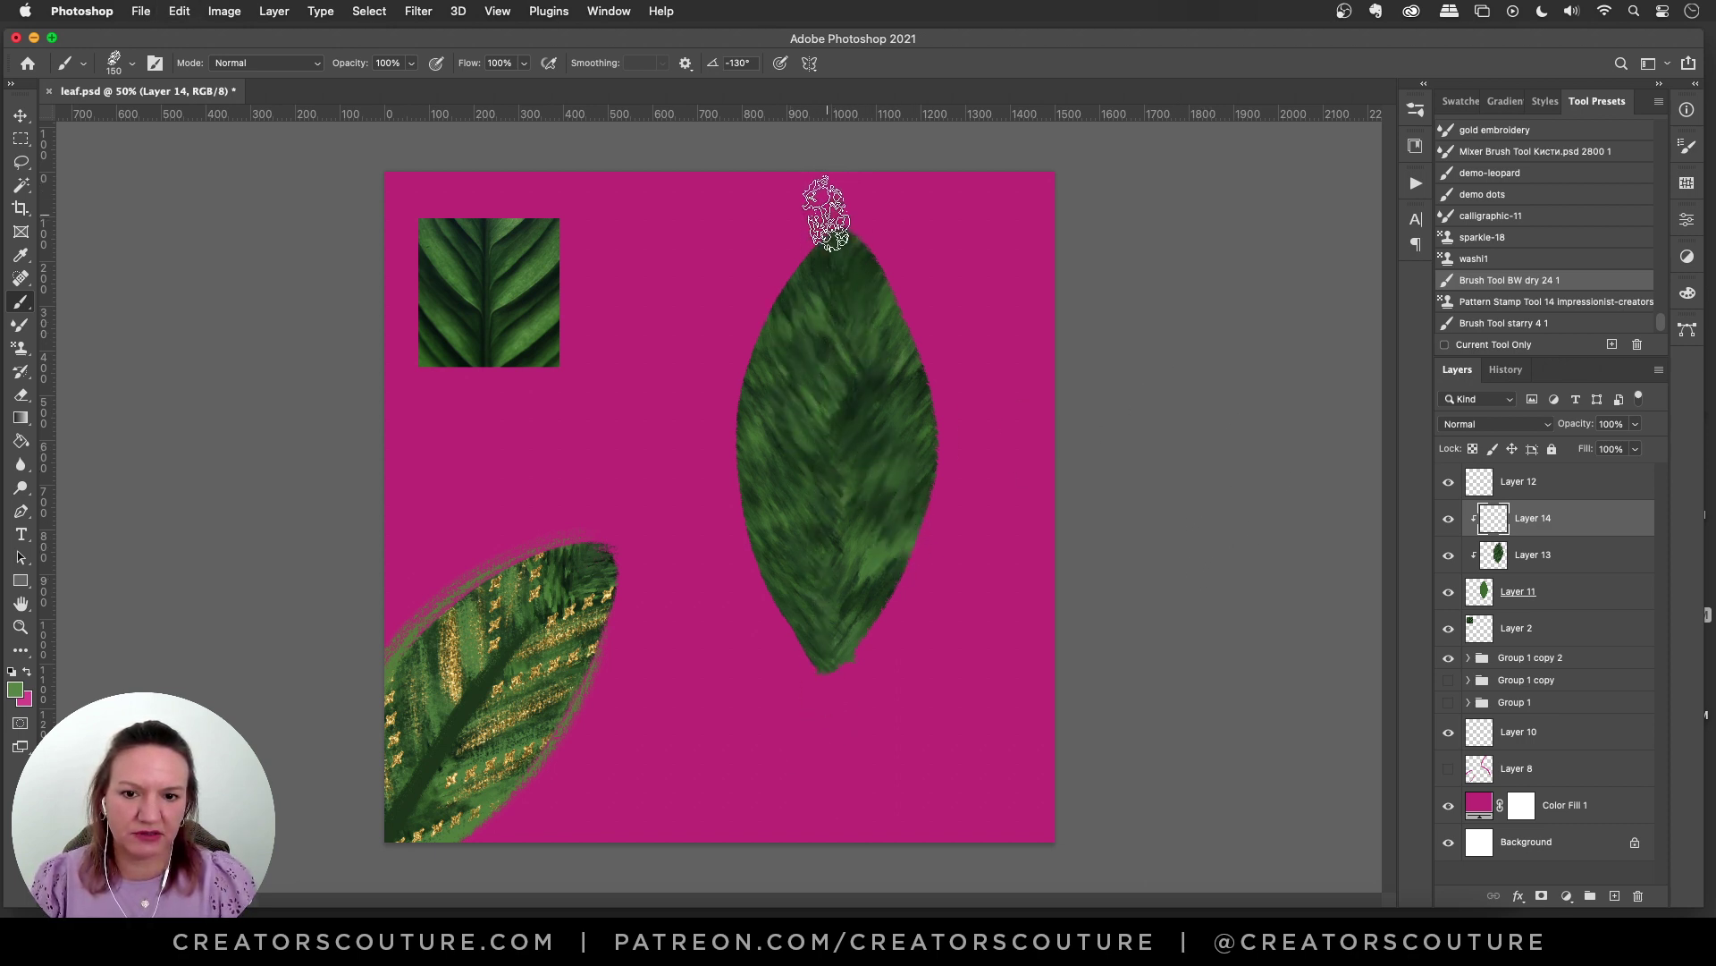
{"action": "left_click_drag", "start_coordinate": [836, 219], "coordinate": [831, 712]}
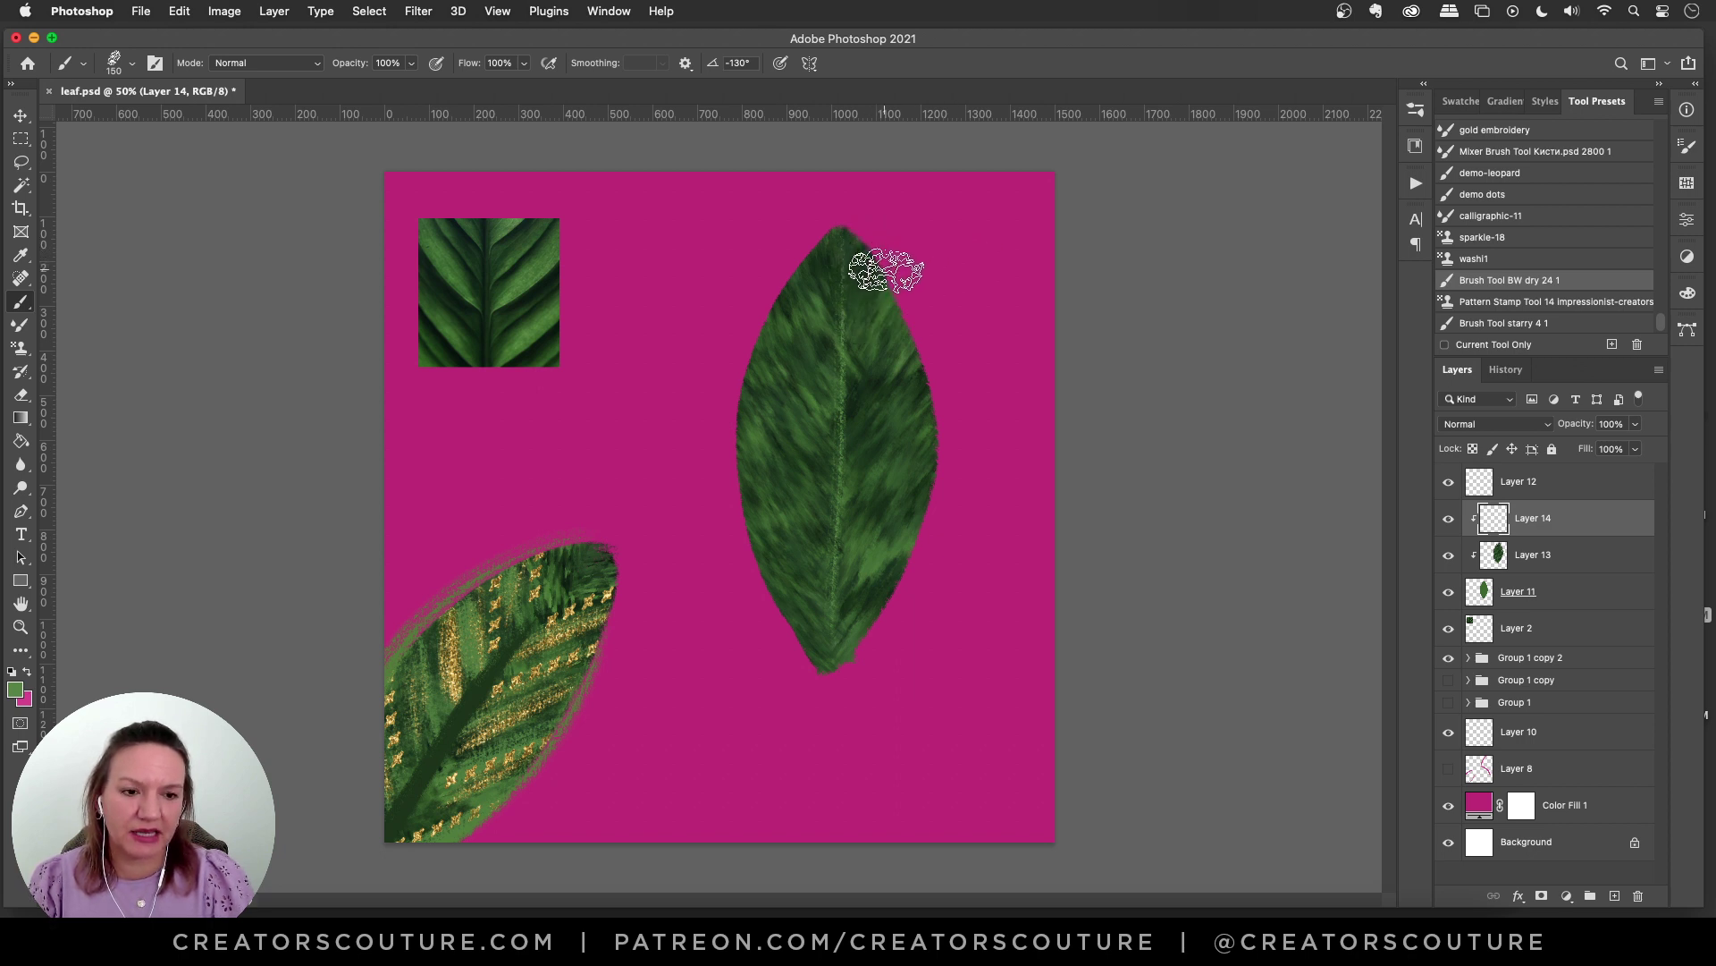
{"action": "mouse_move", "coordinate": [901, 259]}
{"action": "left_mouse_down"}
{"action": "mouse_move", "coordinate": [822, 386]}
{"action": "mouse_move", "coordinate": [838, 409]}
{"action": "mouse_move", "coordinate": [825, 394]}
{"action": "mouse_move", "coordinate": [892, 319]}
{"action": "mouse_move", "coordinate": [838, 379]}
{"action": "mouse_move", "coordinate": [877, 312]}
{"action": "mouse_move", "coordinate": [869, 363]}
{"action": "mouse_move", "coordinate": [895, 313]}
{"action": "mouse_move", "coordinate": [883, 371]}
{"action": "mouse_move", "coordinate": [923, 268]}
{"action": "mouse_move", "coordinate": [815, 465]}
{"action": "mouse_move", "coordinate": [899, 318]}
{"action": "mouse_move", "coordinate": [858, 394]}
{"action": "left_mouse_up"}
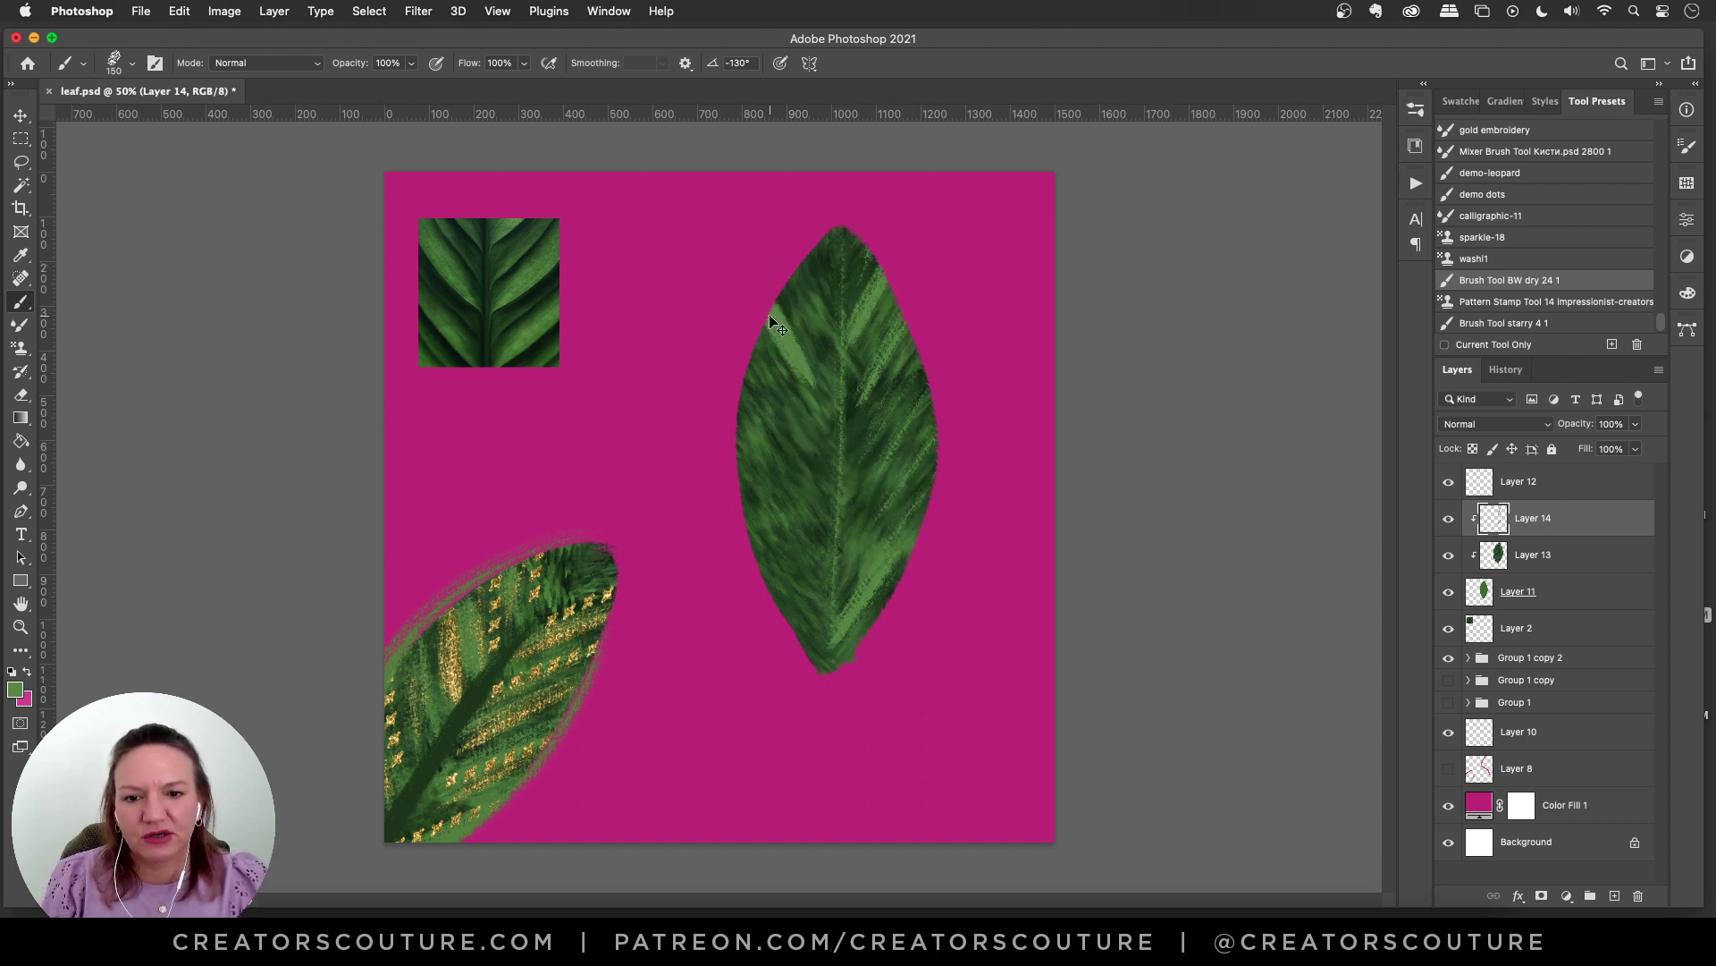
{"action": "left_click_drag", "start_coordinate": [776, 329], "coordinate": [804, 345]}
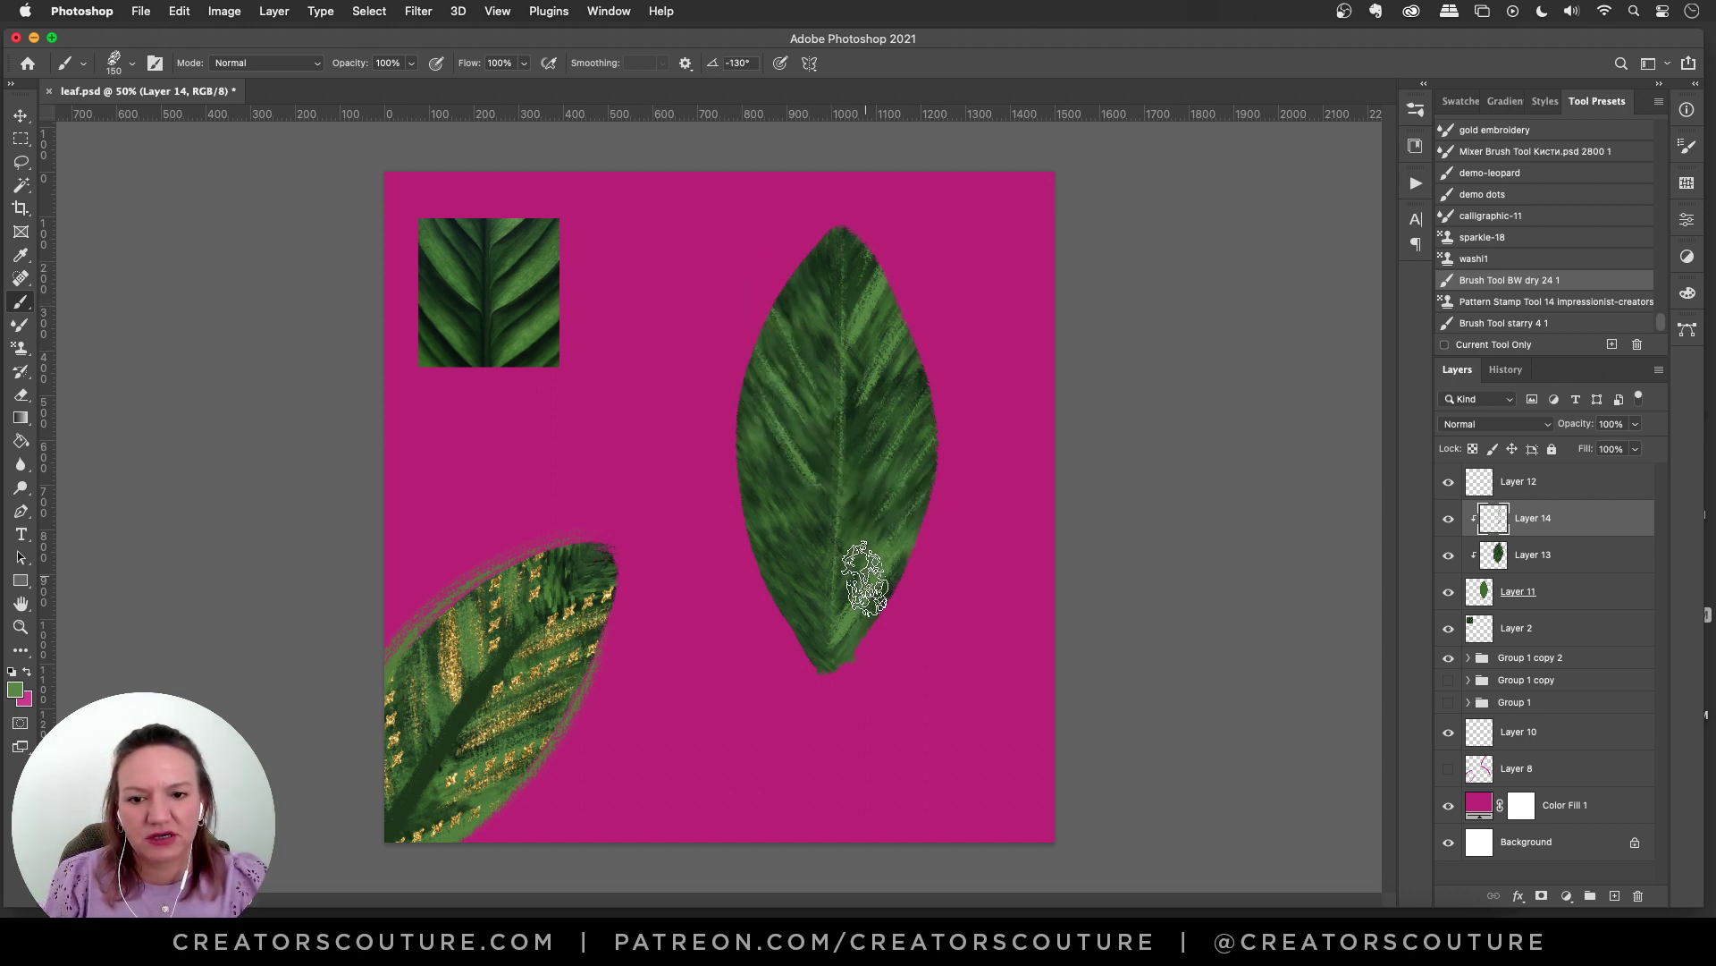
{"action": "left_click_drag", "start_coordinate": [793, 468], "coordinate": [835, 582]}
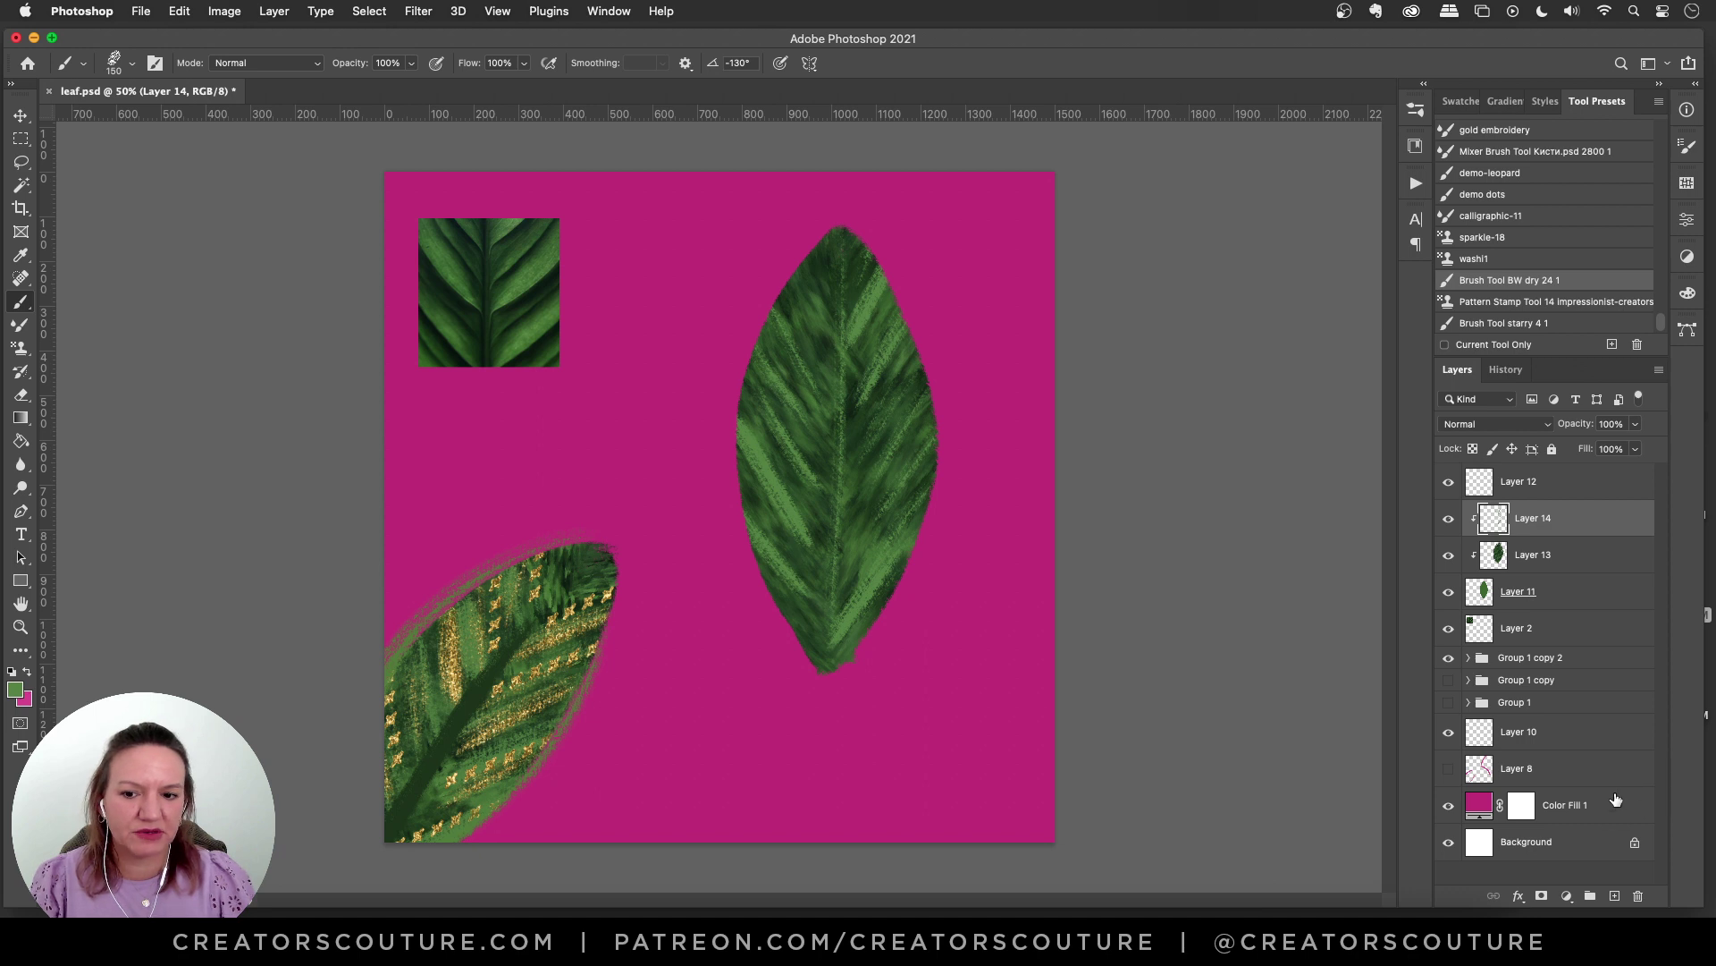
Step: Add a new layer clipped above Layer 14 and apply the gold glitter Pattern Overlay style to it
{"action": "left_click", "coordinate": [1614, 896]}
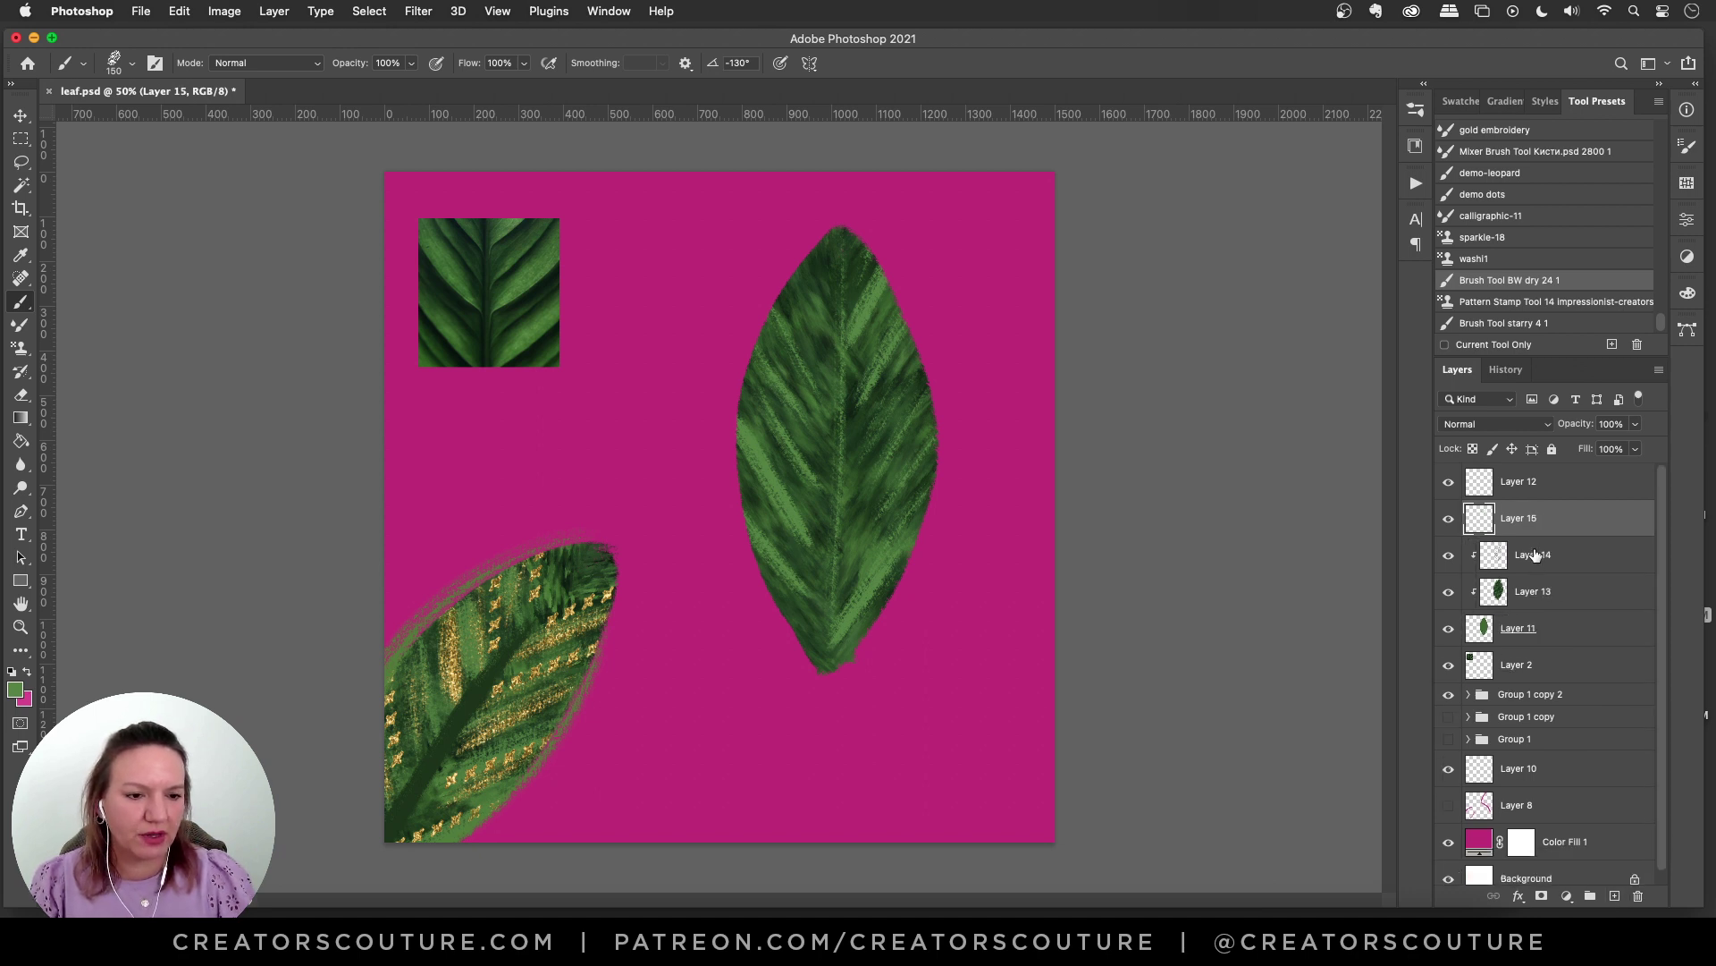
{"action": "scroll", "coordinate": [1546, 544], "scroll_direction": "up", "scroll_amount": 2}
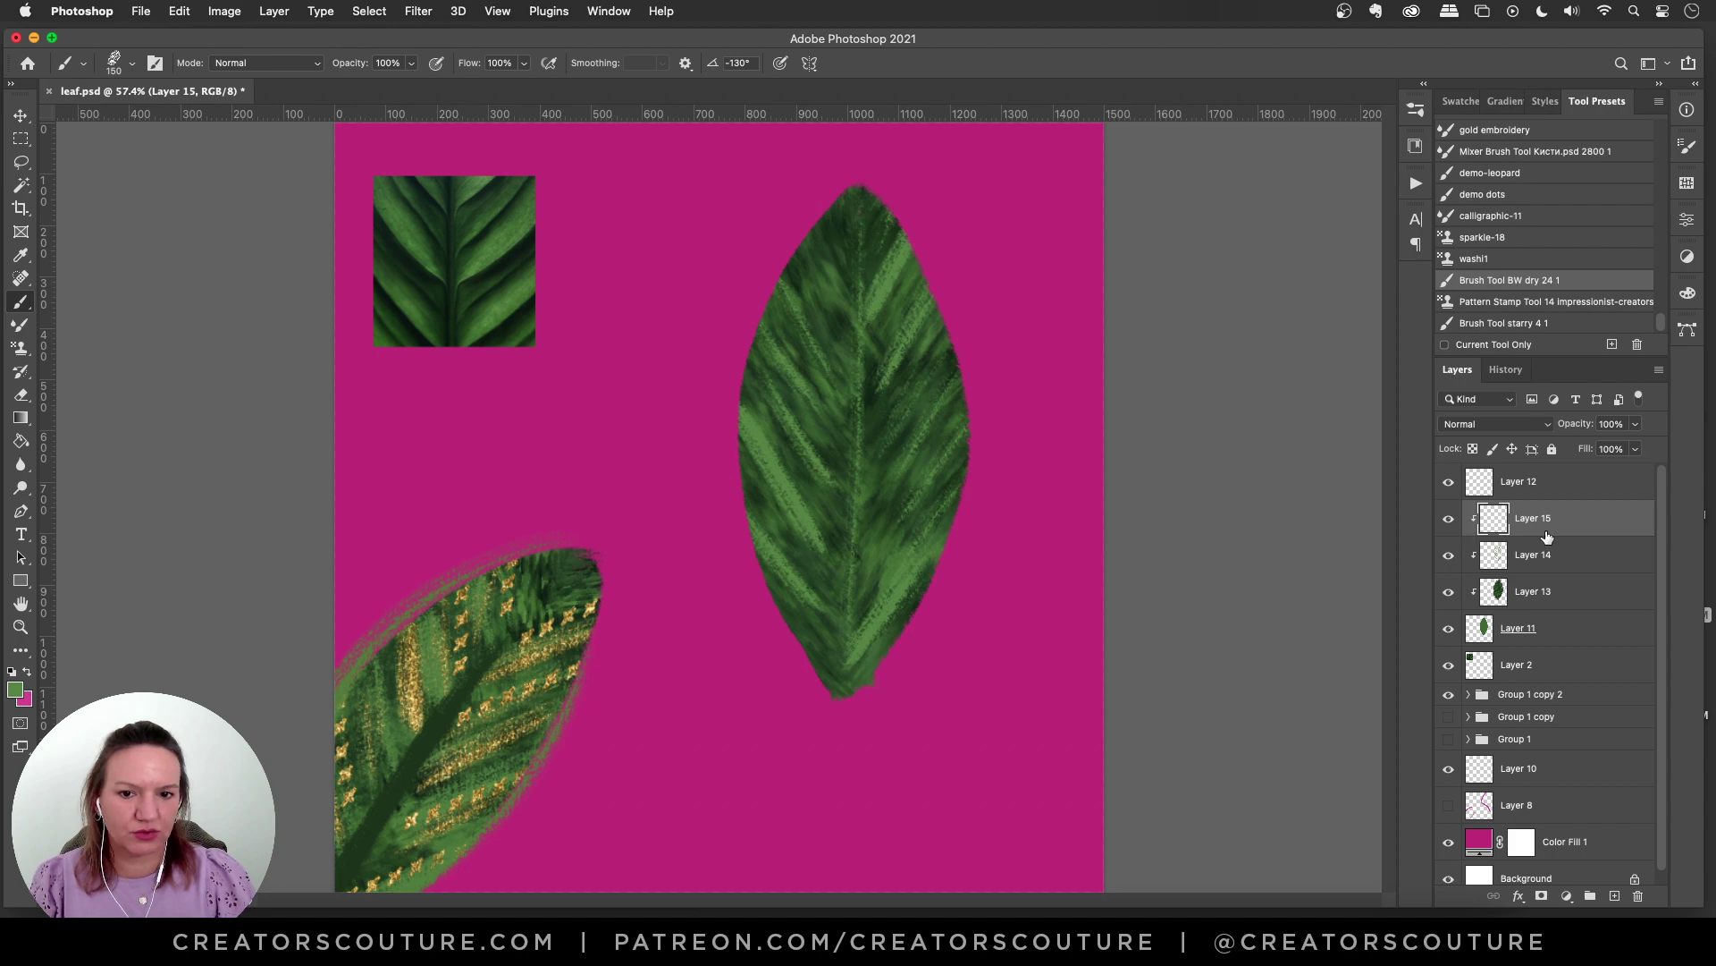
{"action": "left_click", "coordinate": [21, 627]}
{"action": "left_click", "coordinate": [810, 522], "text": "alt"}
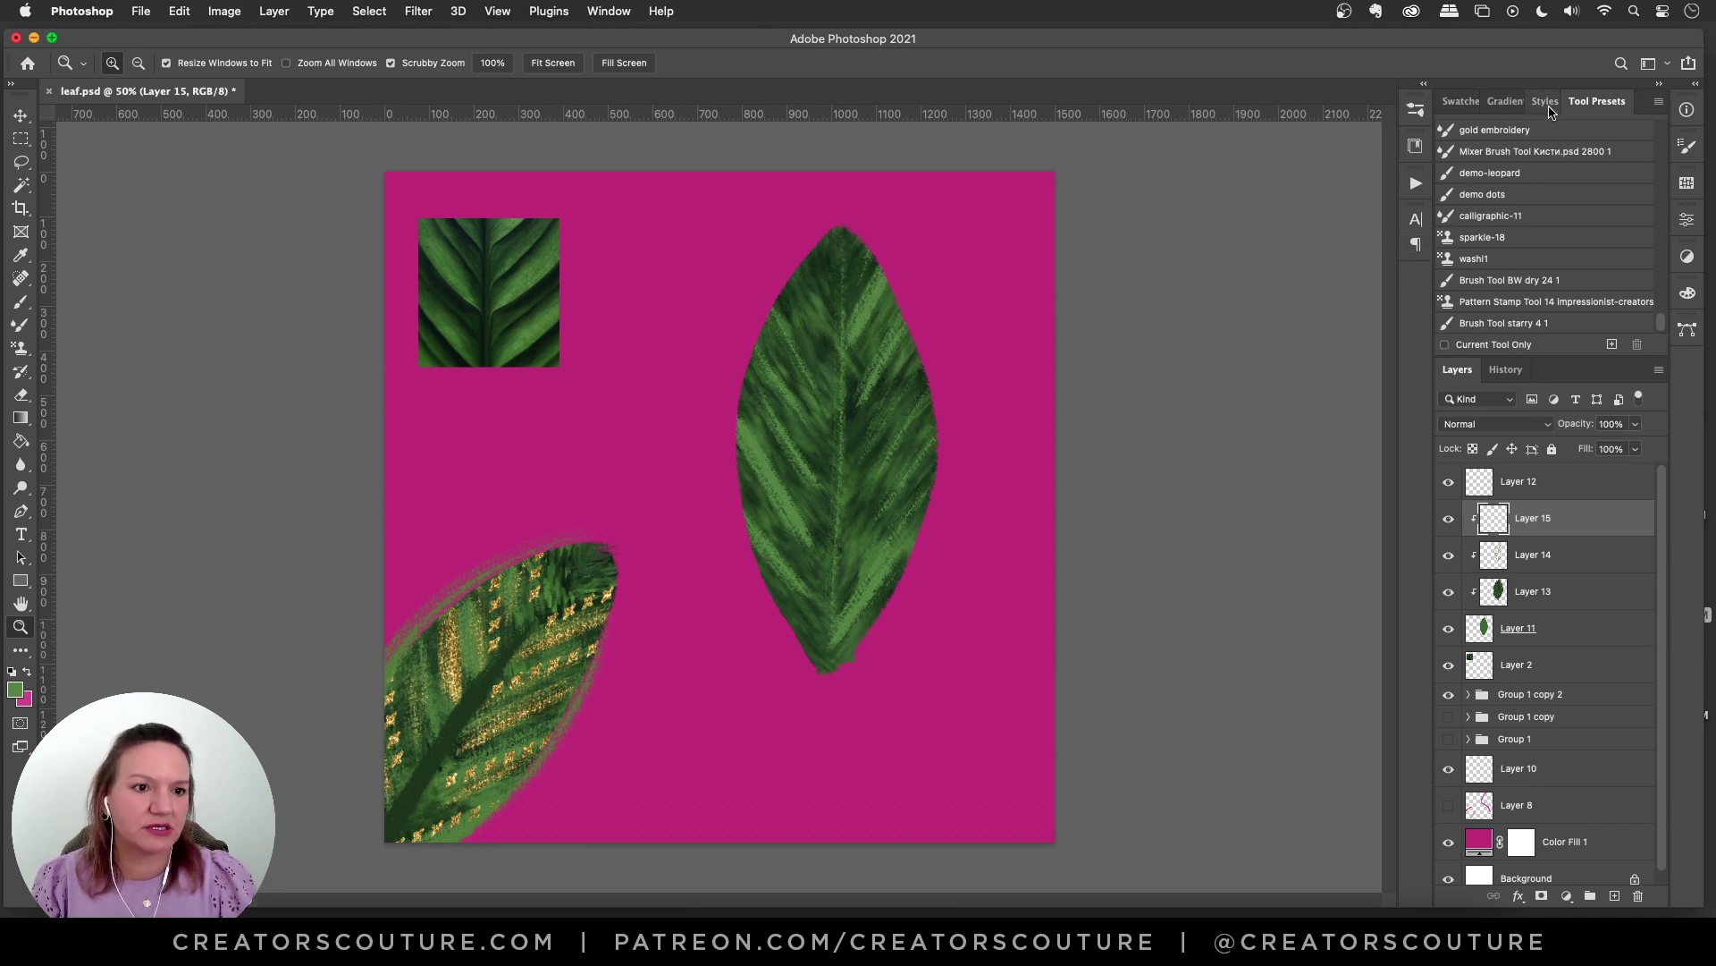
{"action": "left_click", "coordinate": [1546, 102]}
{"action": "left_click", "coordinate": [1450, 158]}
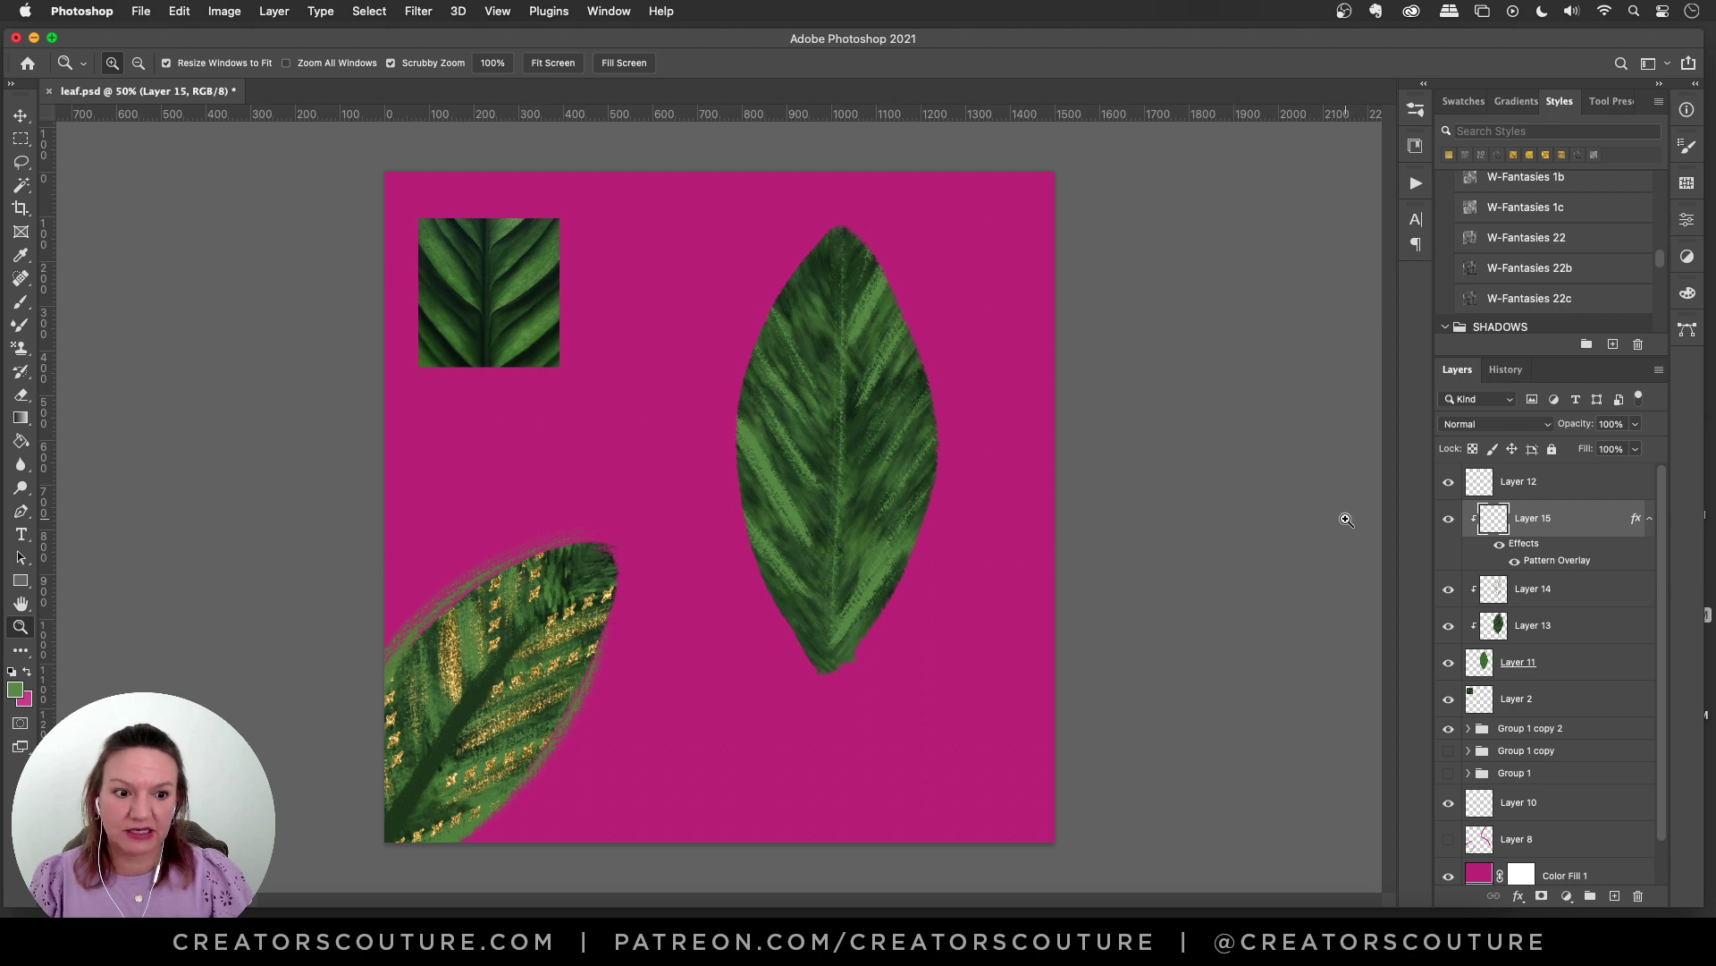
Step: Paint slanted gold dry-brush strokes along the side veins on both halves of the upright leaf
{"action": "left_click", "coordinate": [22, 302]}
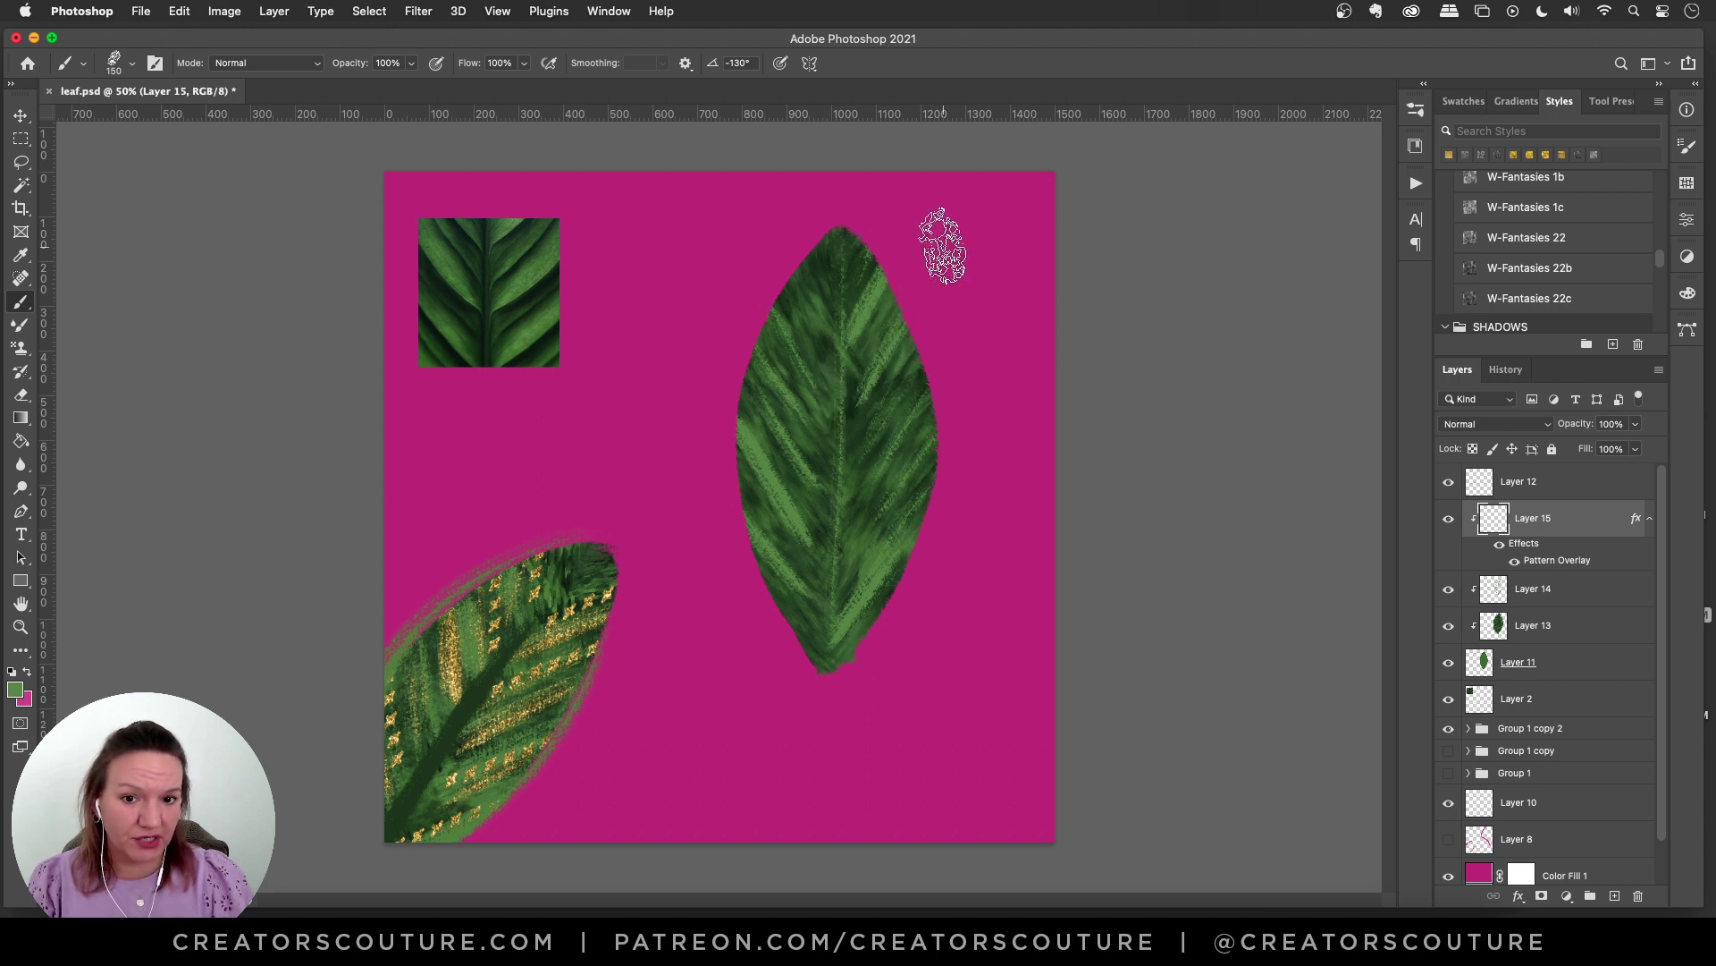
{"action": "left_click_drag", "start_coordinate": [894, 260], "coordinate": [835, 383]}
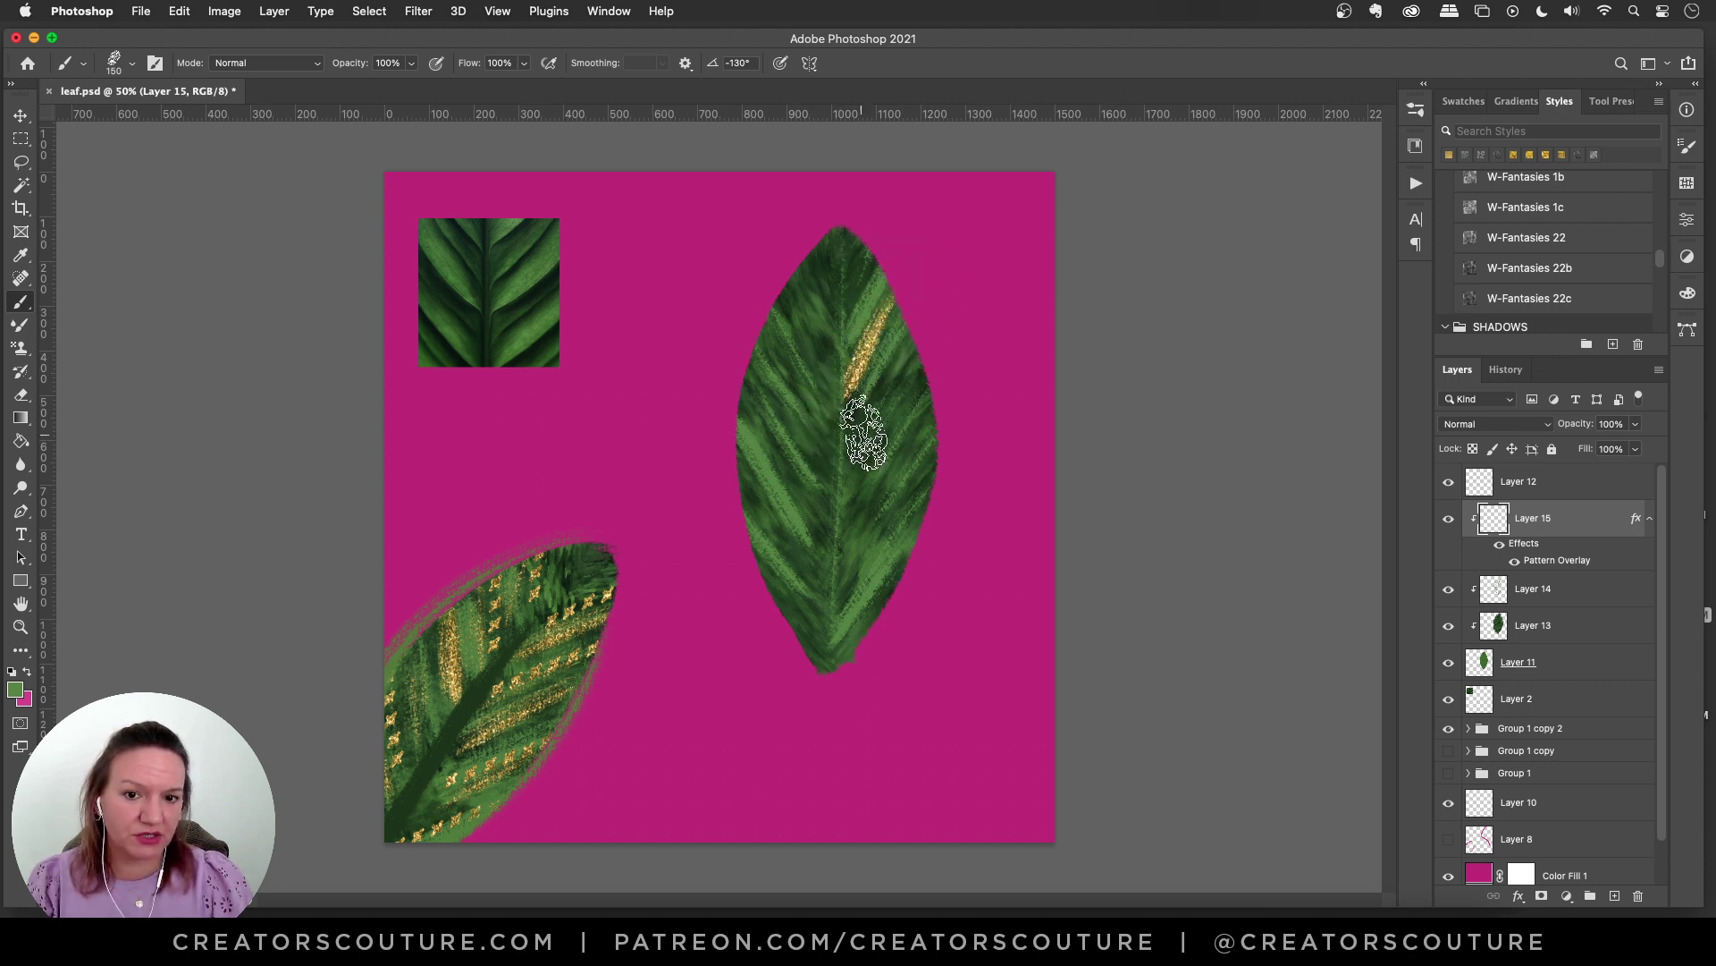
{"action": "left_click_drag", "start_coordinate": [911, 407], "coordinate": [812, 567]}
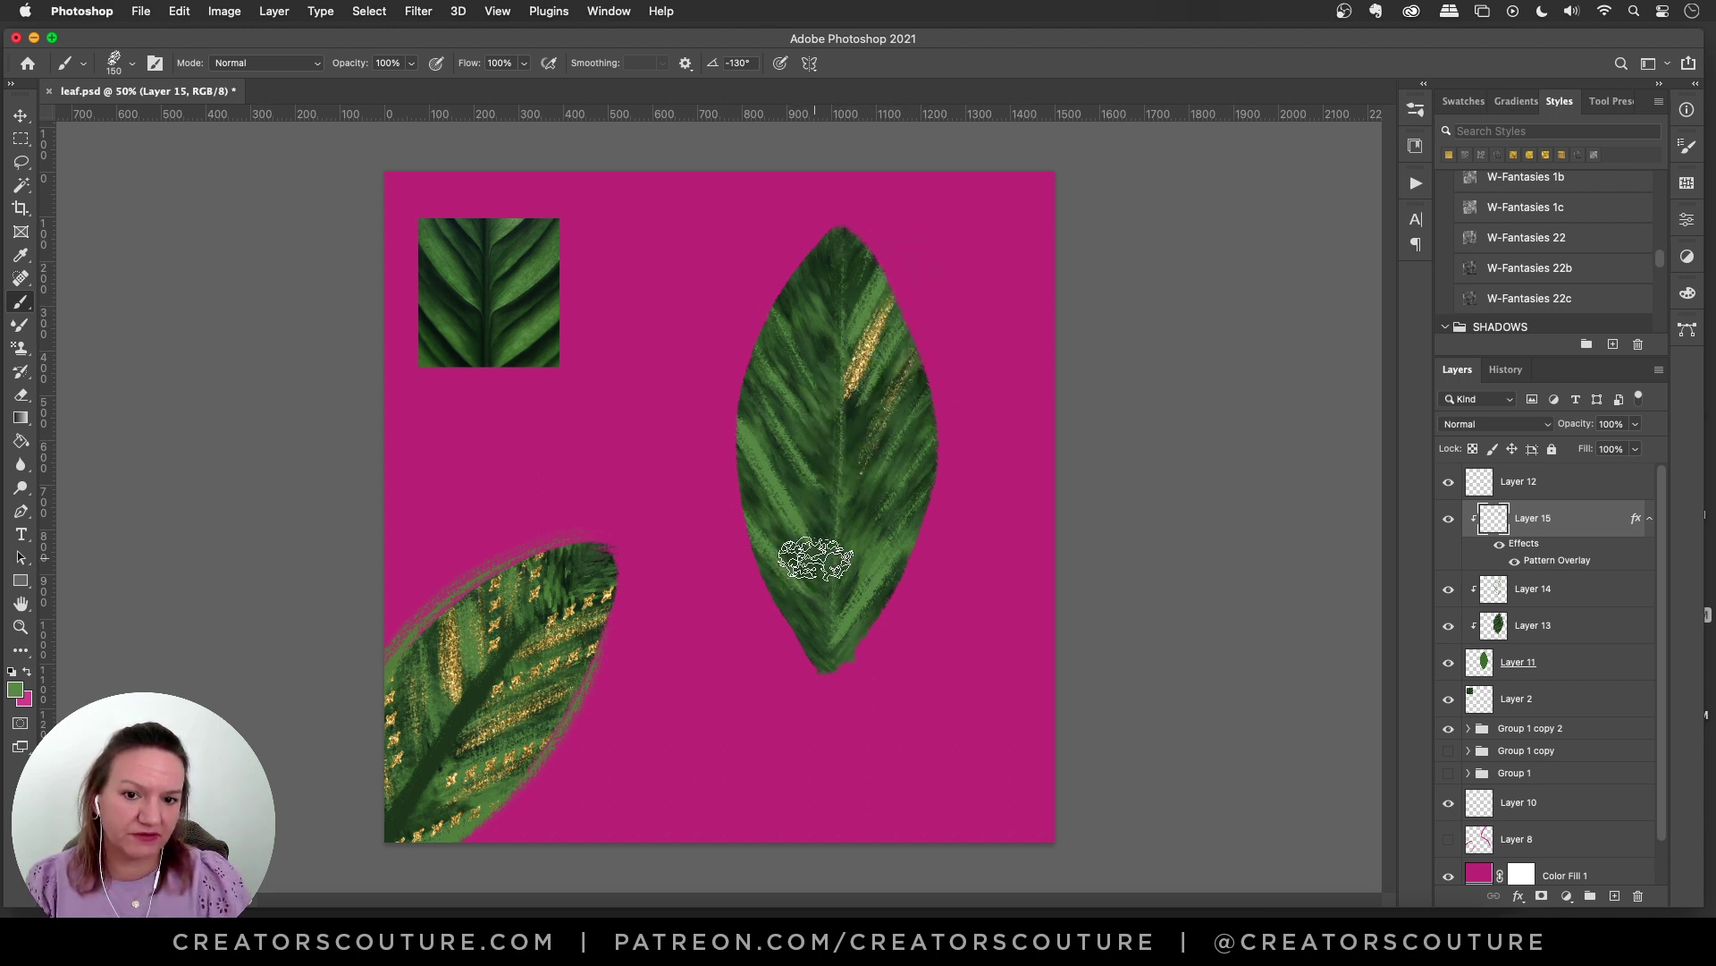
{"action": "left_click_drag", "start_coordinate": [946, 394], "coordinate": [804, 614]}
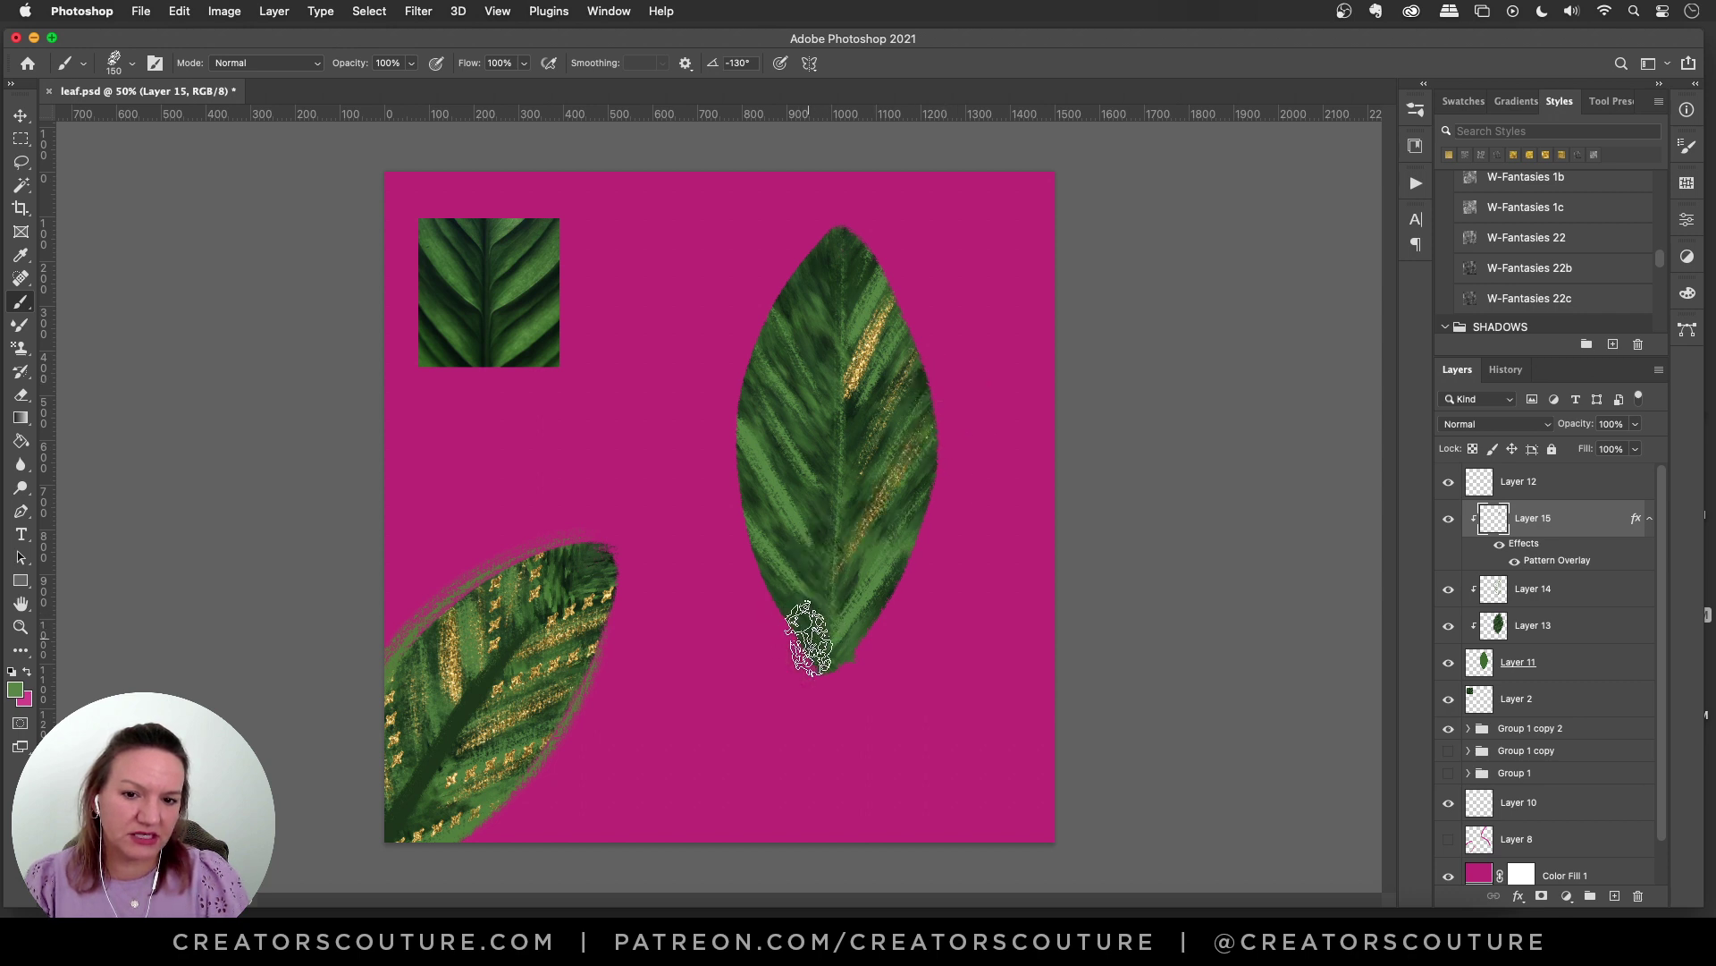
{"action": "left_click_drag", "start_coordinate": [924, 513], "coordinate": [813, 670]}
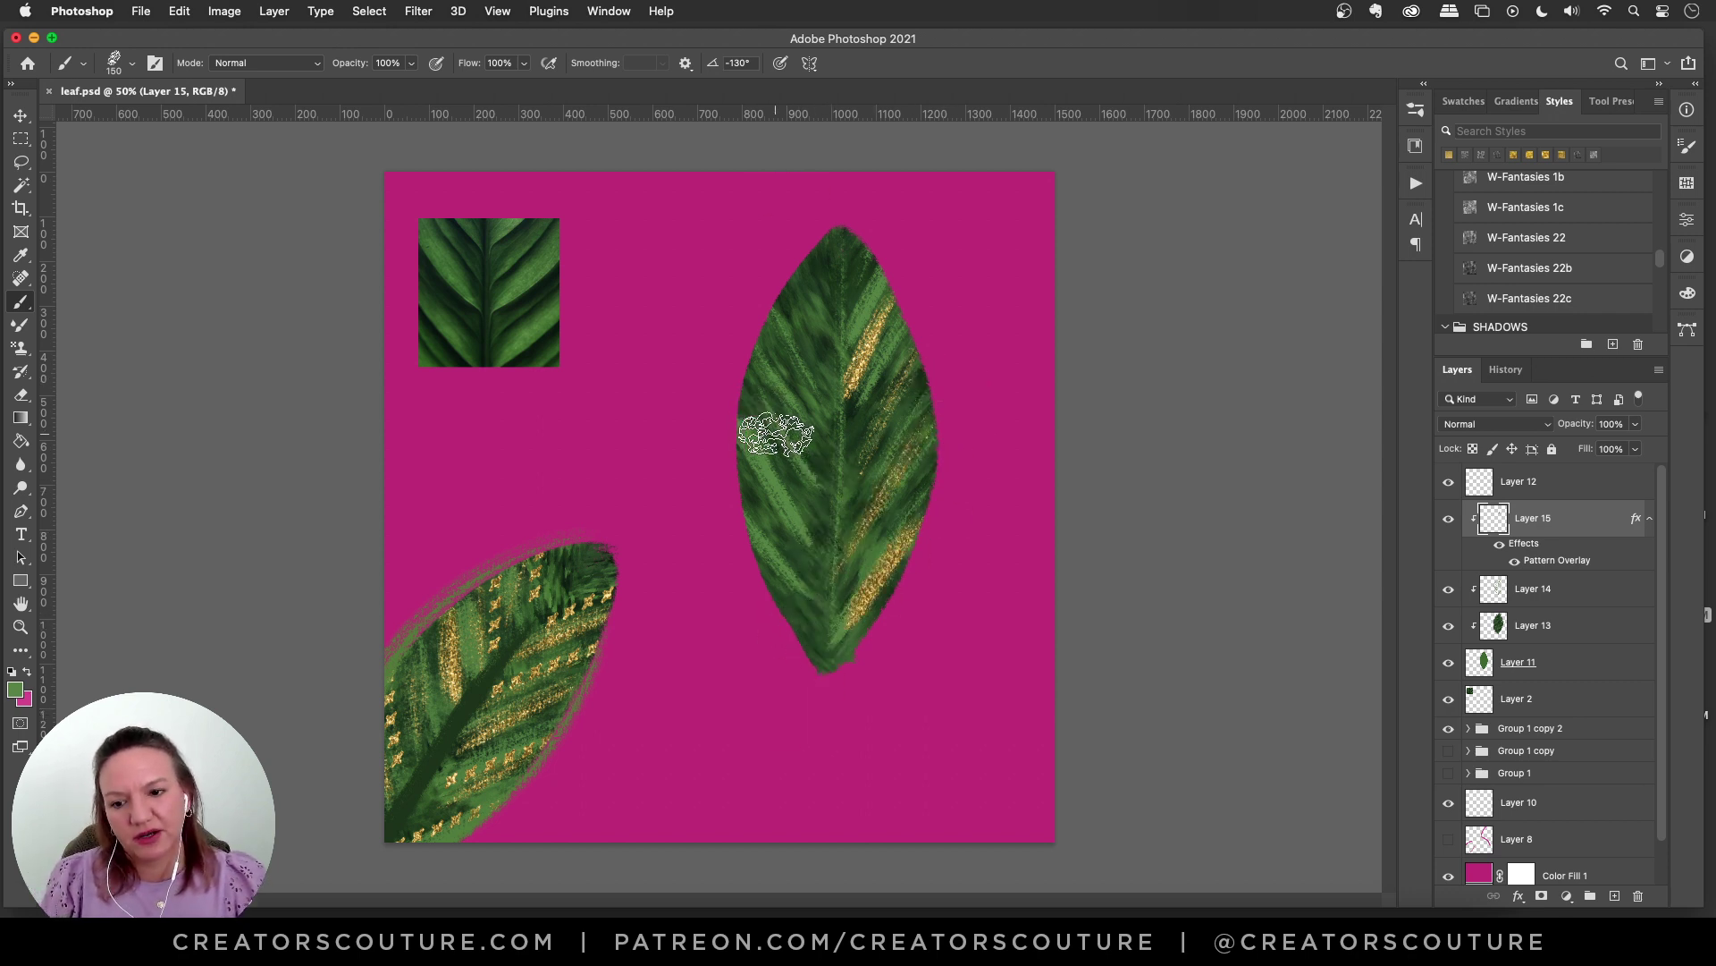
{"action": "left_click_drag", "start_coordinate": [763, 331], "coordinate": [835, 498]}
{"action": "left_click_drag", "start_coordinate": [726, 377], "coordinate": [805, 524]}
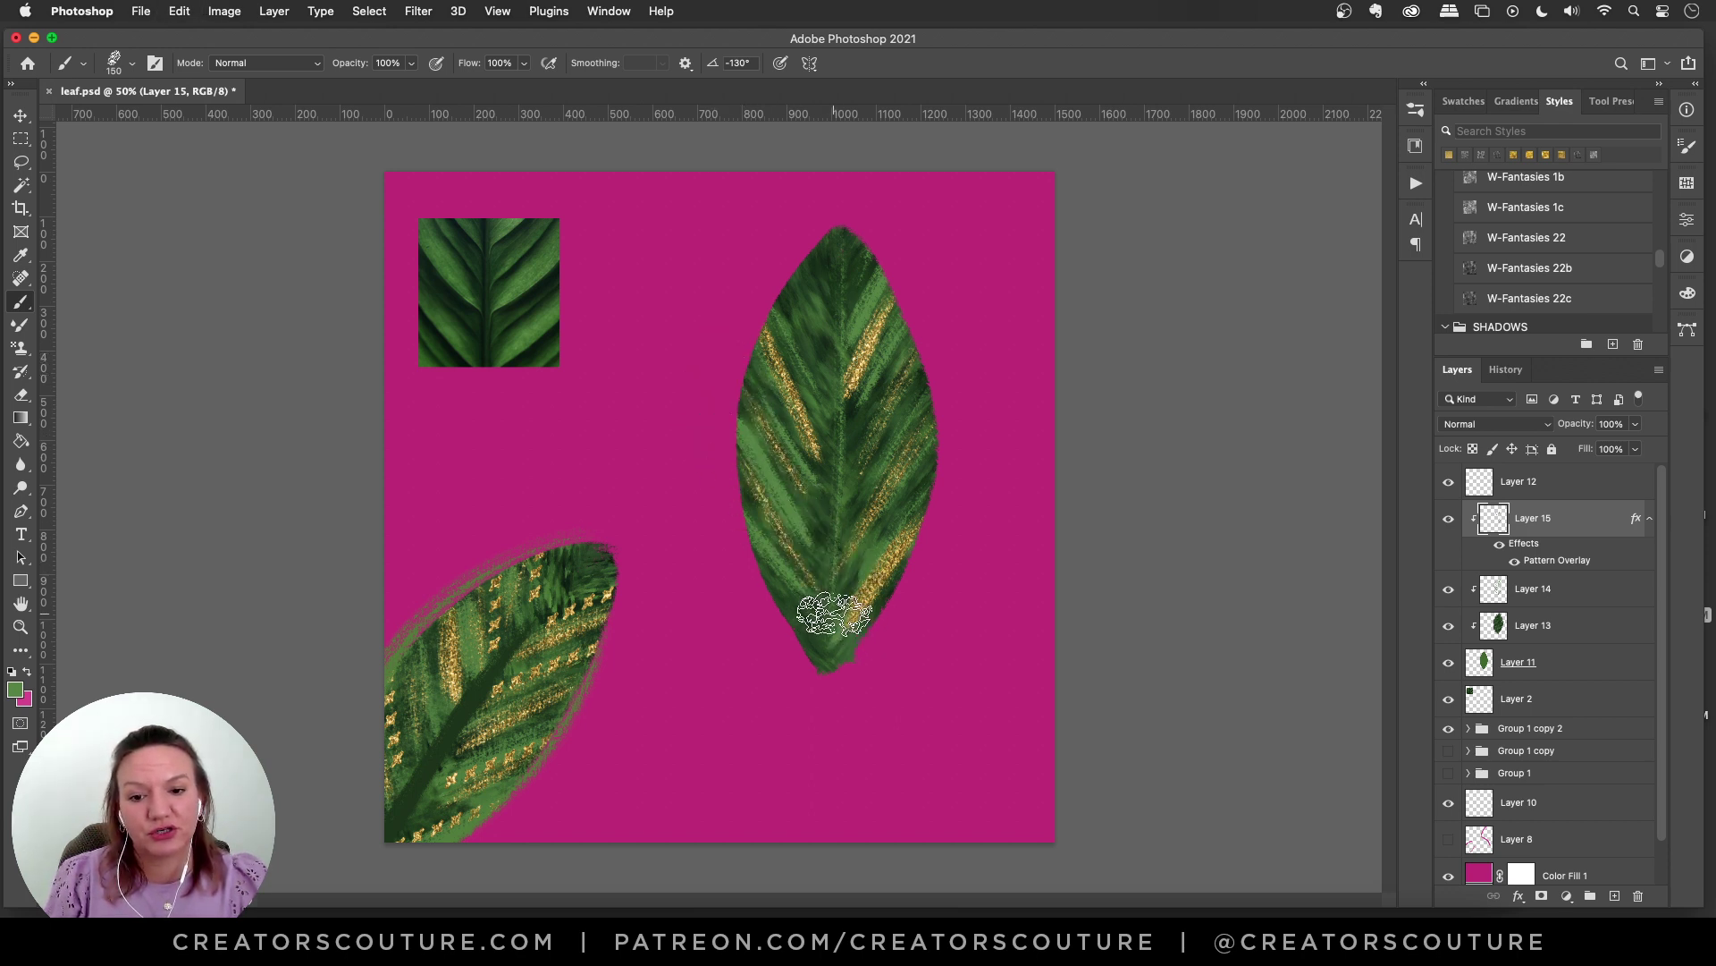
{"action": "left_click_drag", "start_coordinate": [786, 275], "coordinate": [823, 368]}
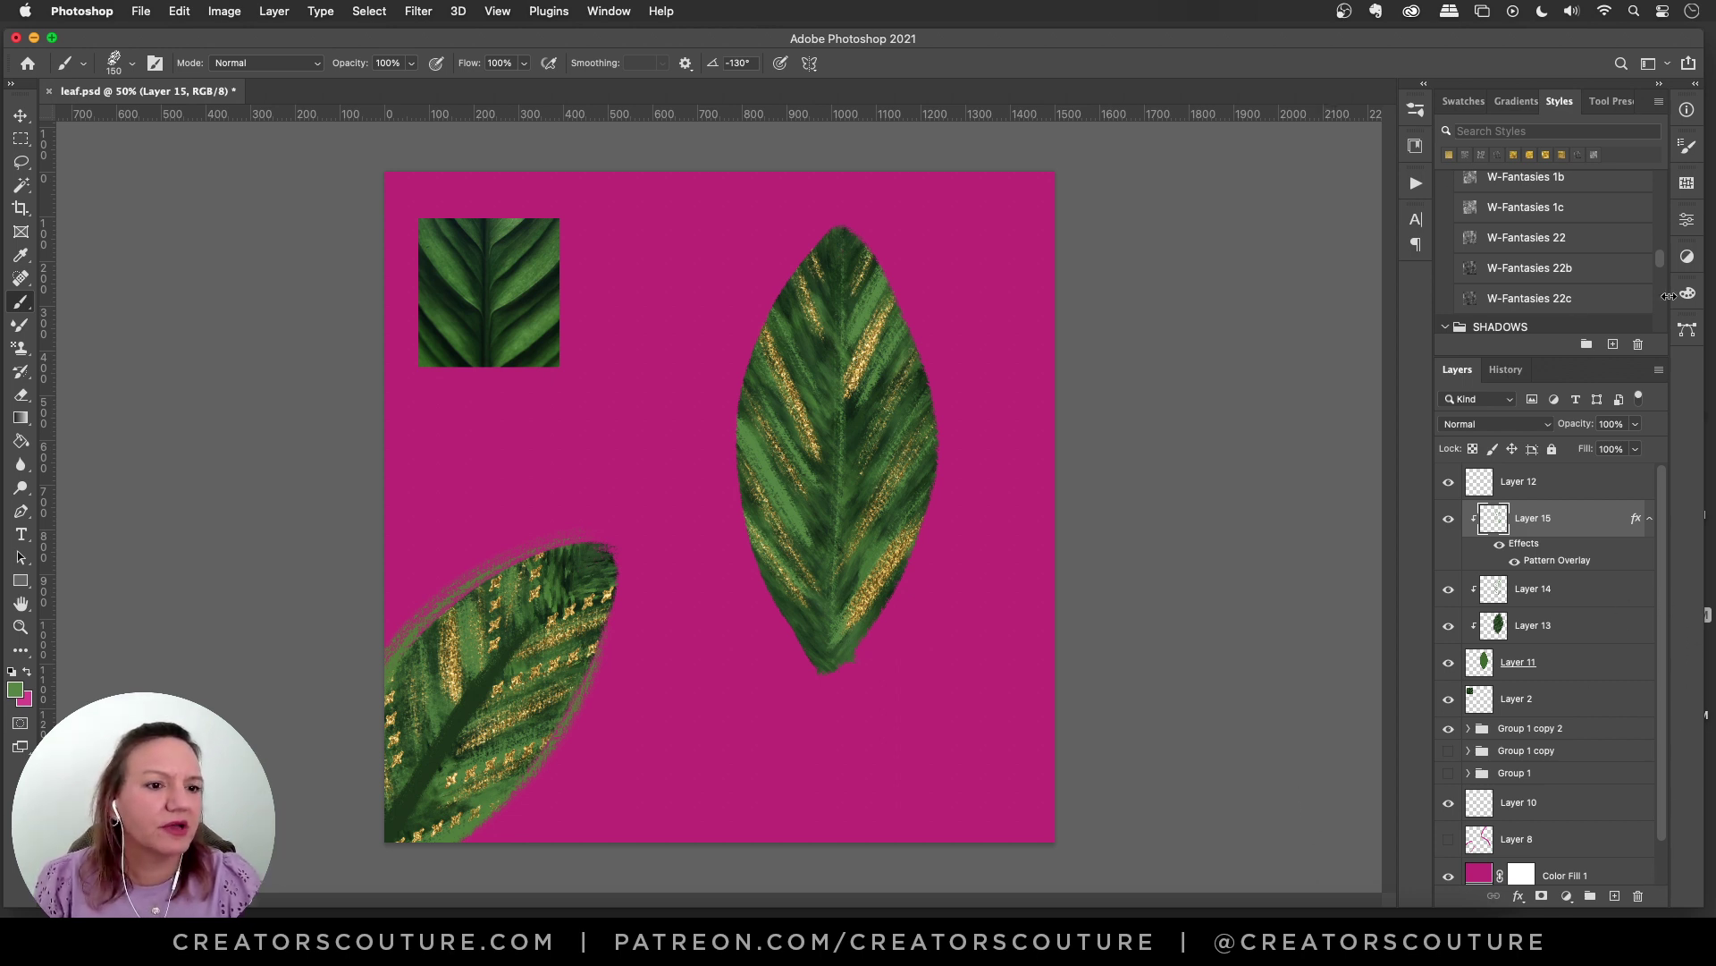
Step: Choose the Brush Tool starry 4 1 preset and look through the starry brush set in the brush library
{"action": "left_click", "coordinate": [1614, 101]}
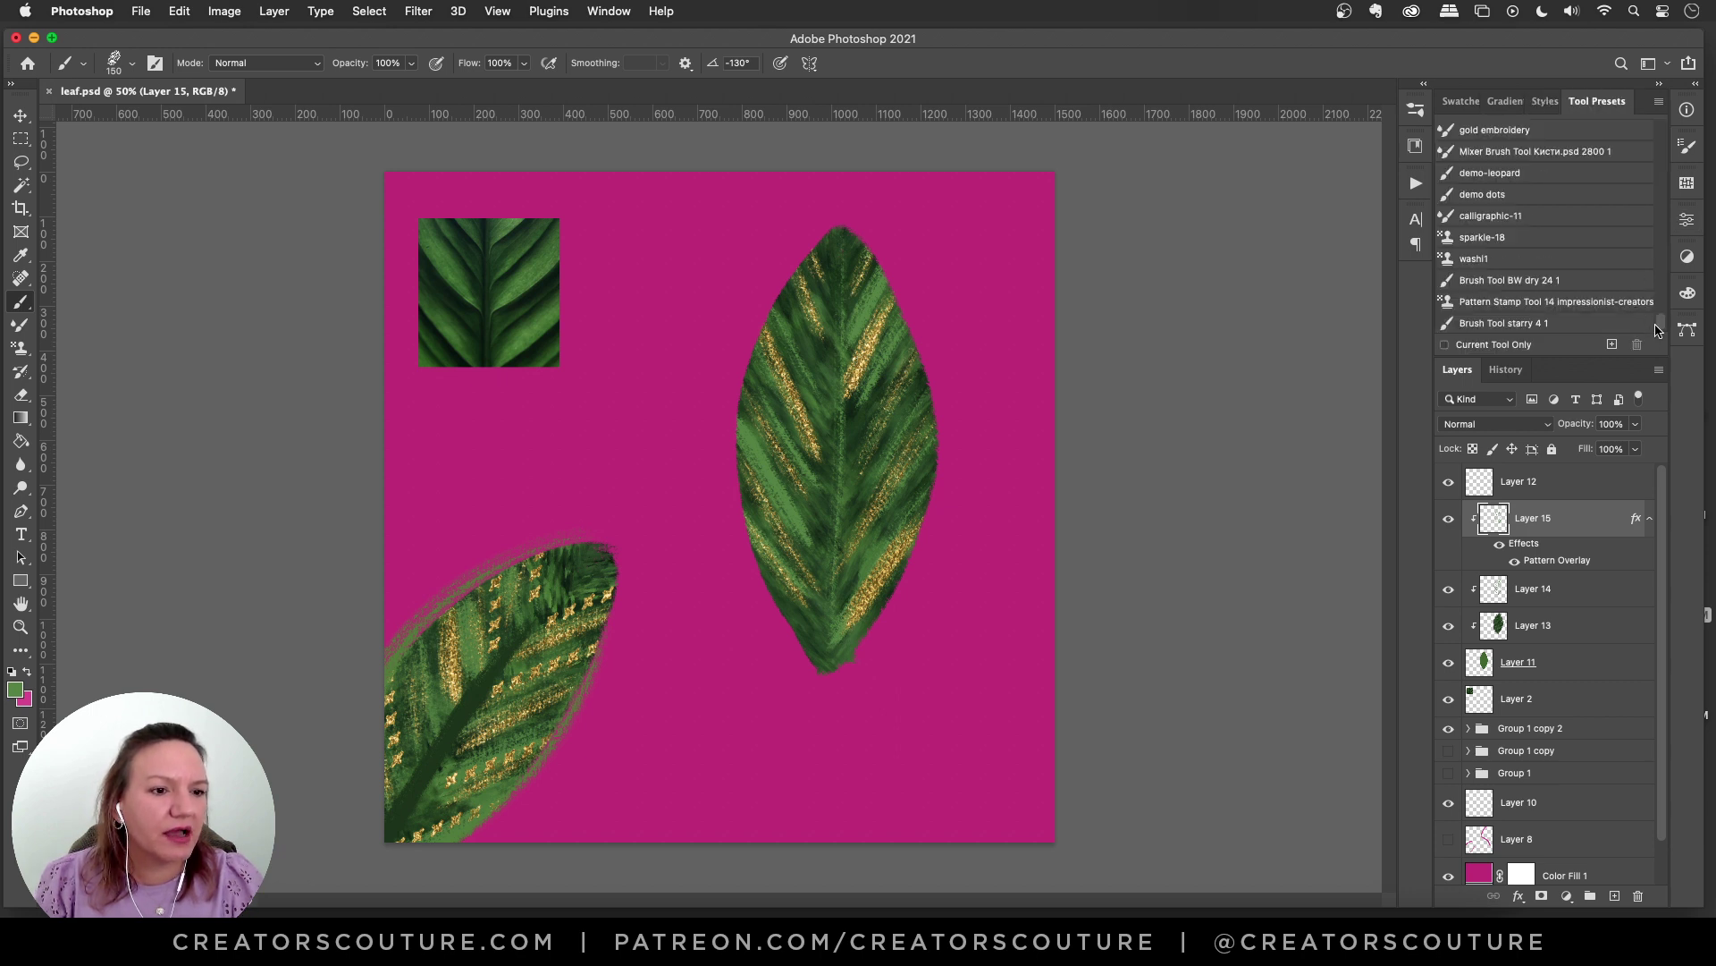
{"action": "left_click", "coordinate": [1539, 323]}
{"action": "left_click", "coordinate": [1417, 144]}
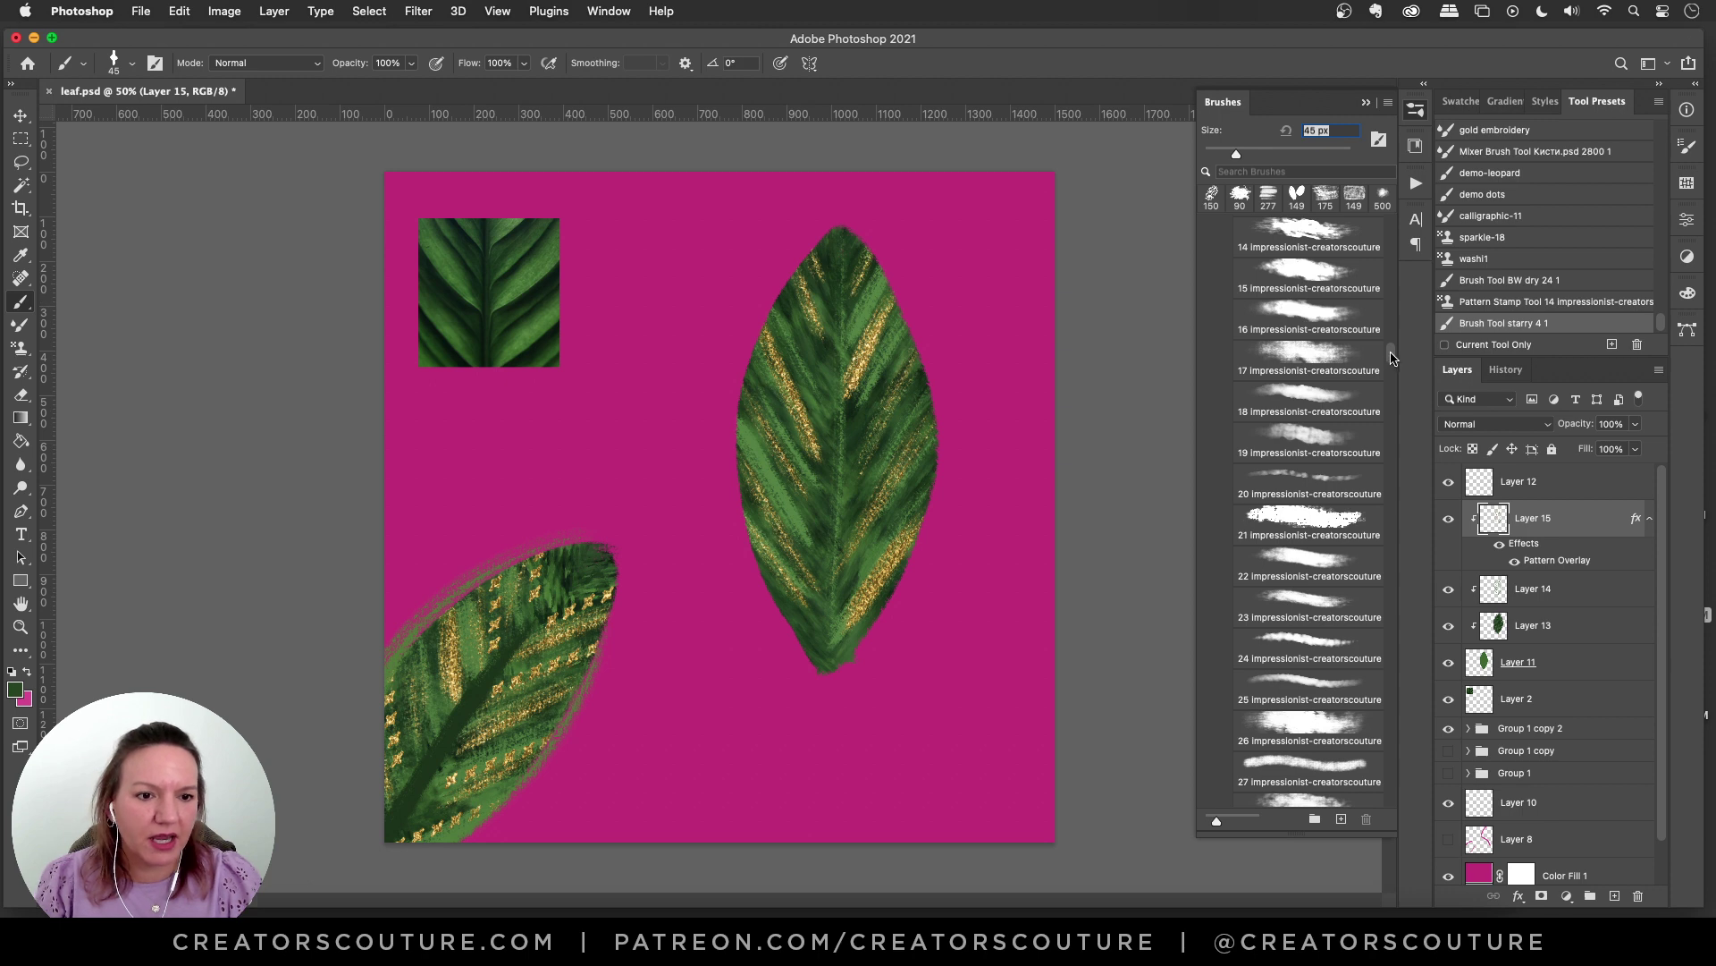
{"action": "mouse_move", "coordinate": [1391, 358]}
{"action": "left_mouse_down"}
{"action": "mouse_move", "coordinate": [1372, 768]}
{"action": "mouse_move", "coordinate": [1350, 742]}
{"action": "left_mouse_up"}
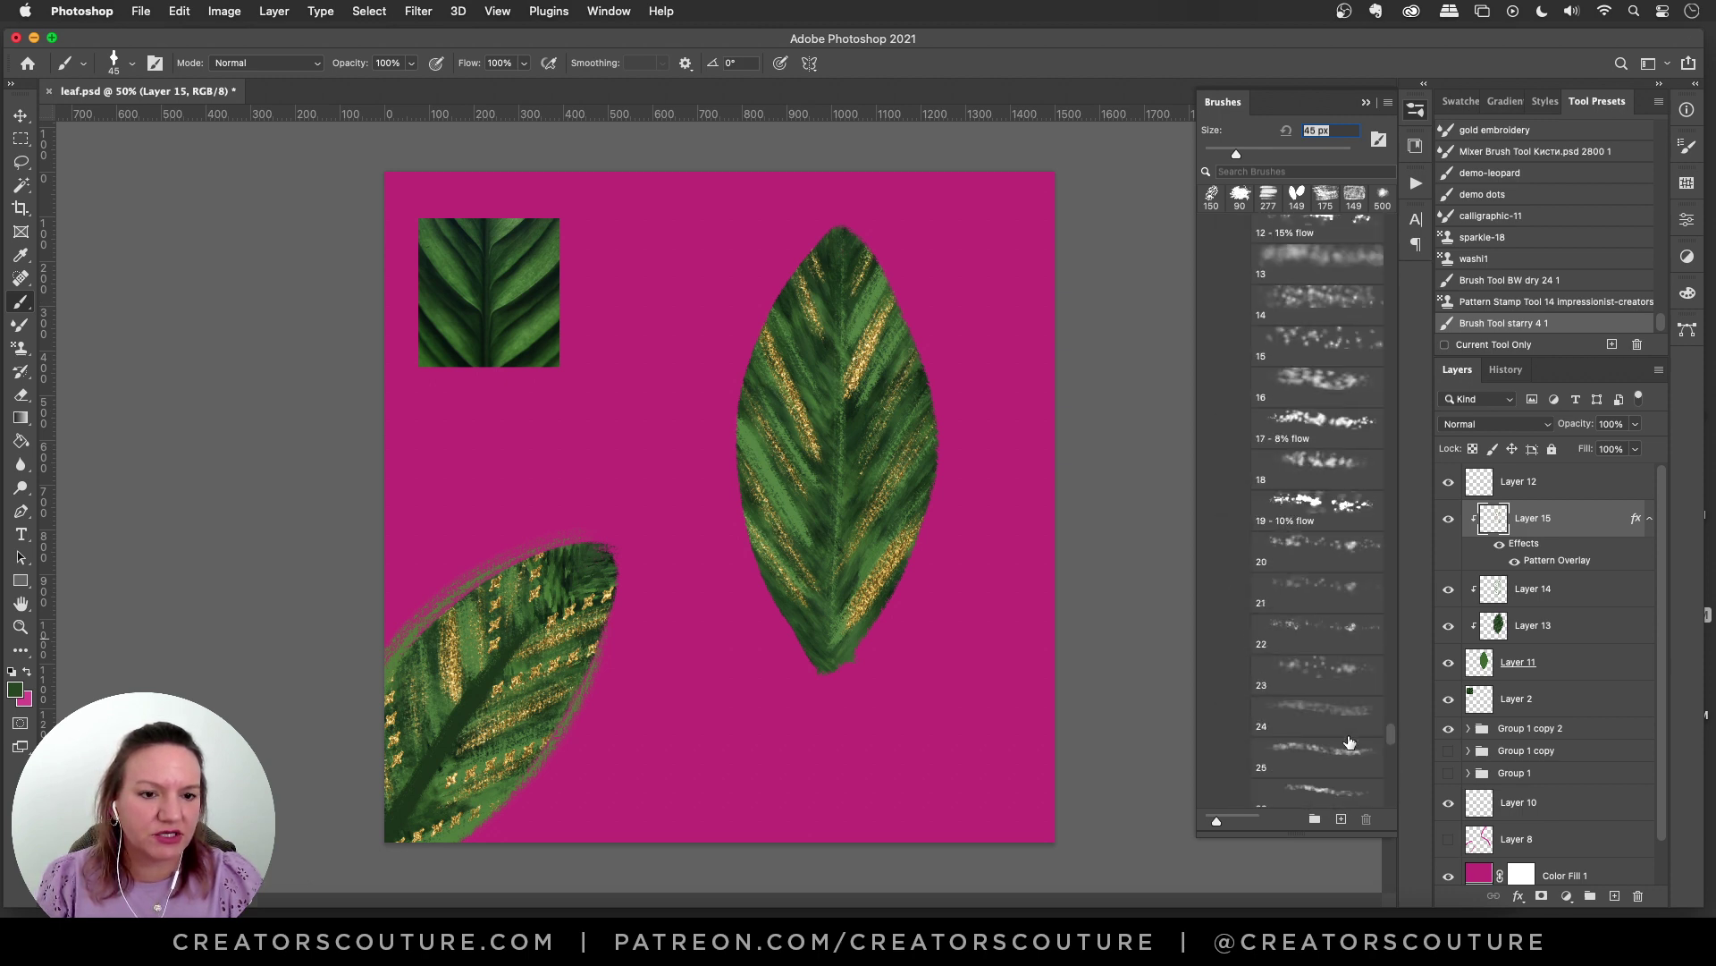
{"action": "scroll", "coordinate": [1350, 742], "scroll_direction": "down", "scroll_amount": 15}
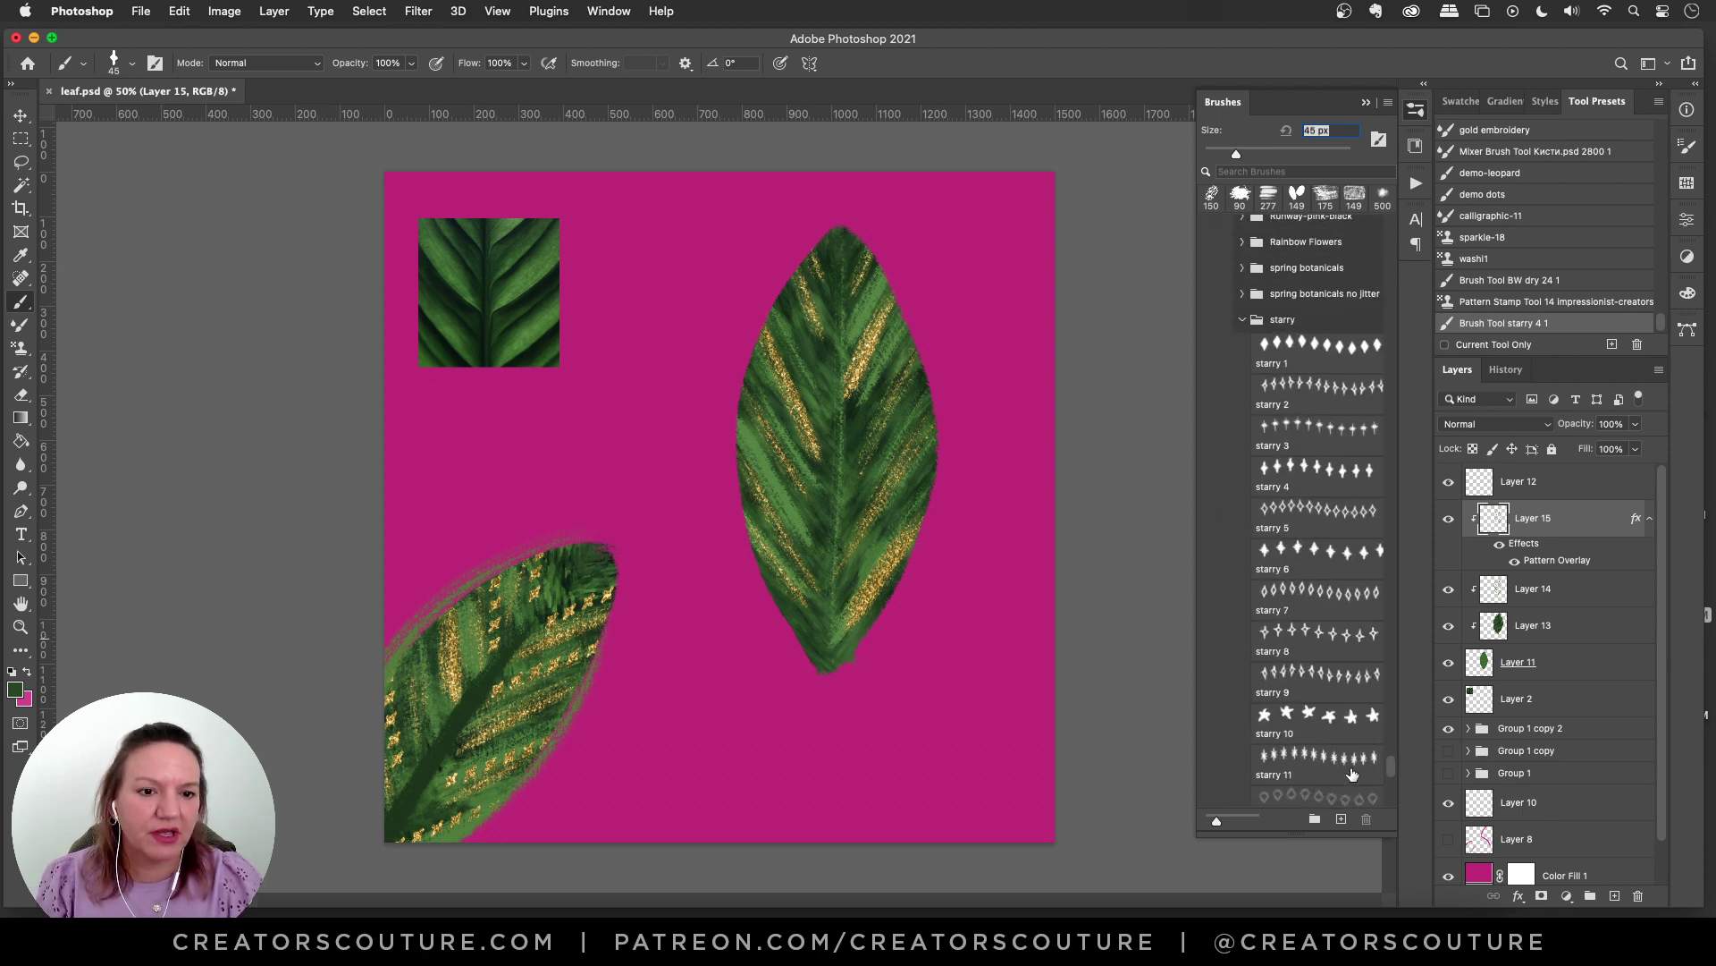
{"action": "scroll", "coordinate": [1351, 774], "scroll_direction": "down", "scroll_amount": 1}
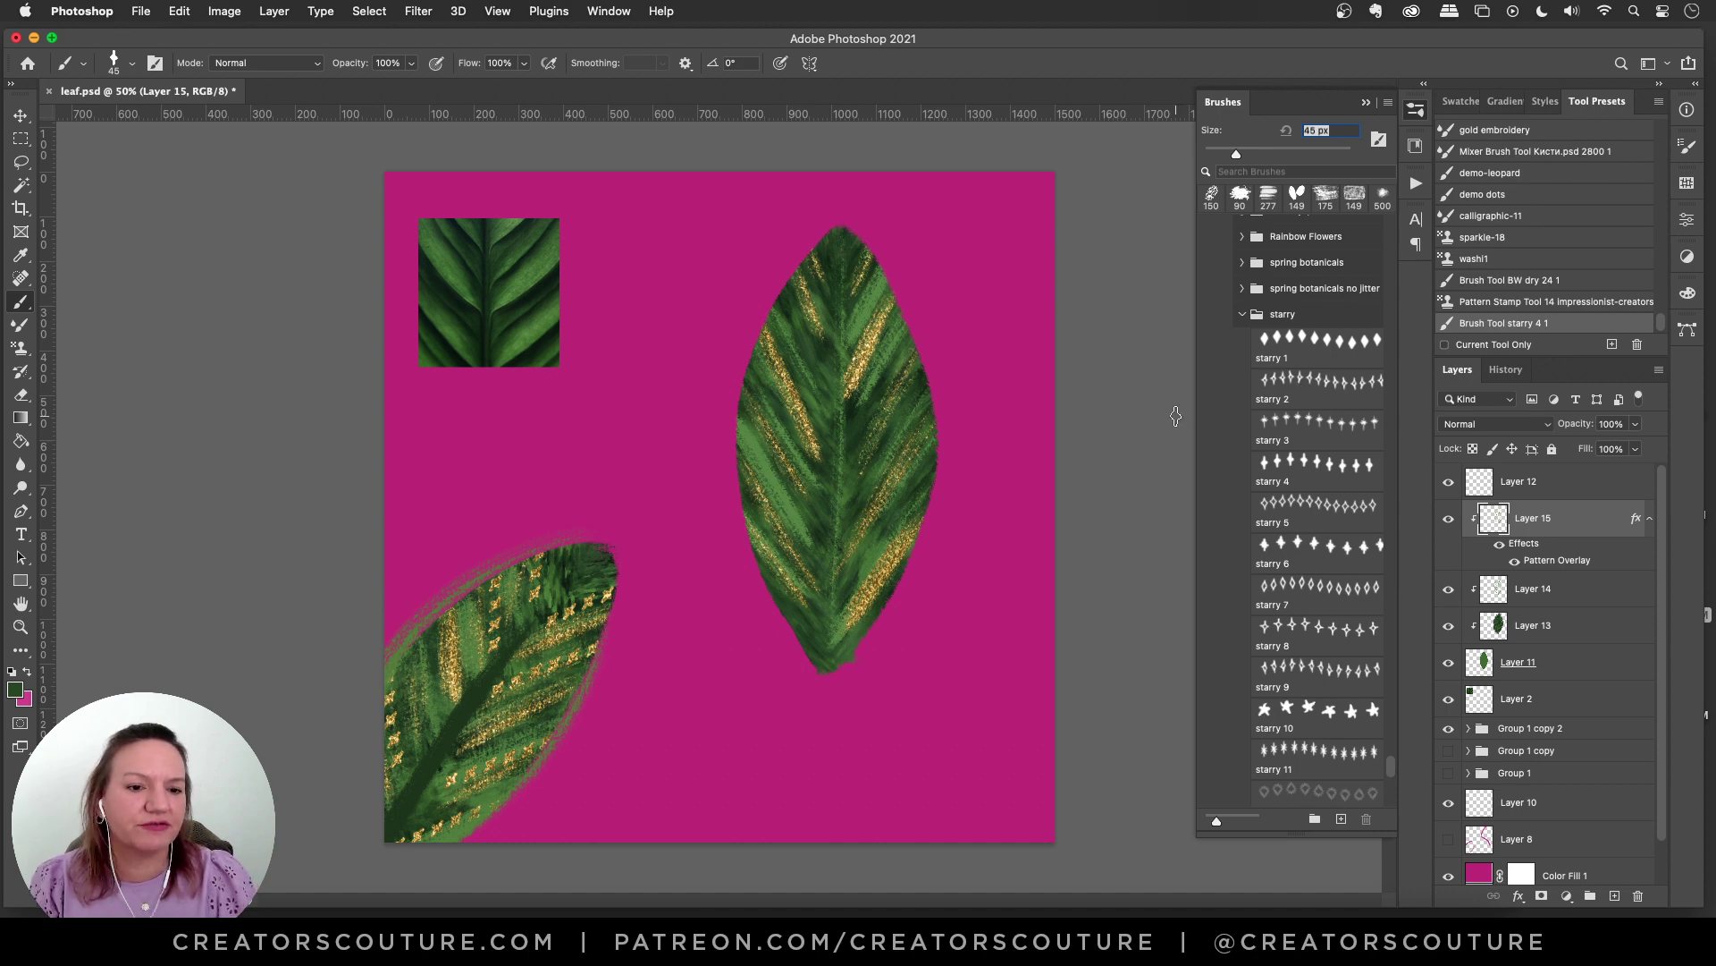
{"action": "left_click", "coordinate": [1416, 109]}
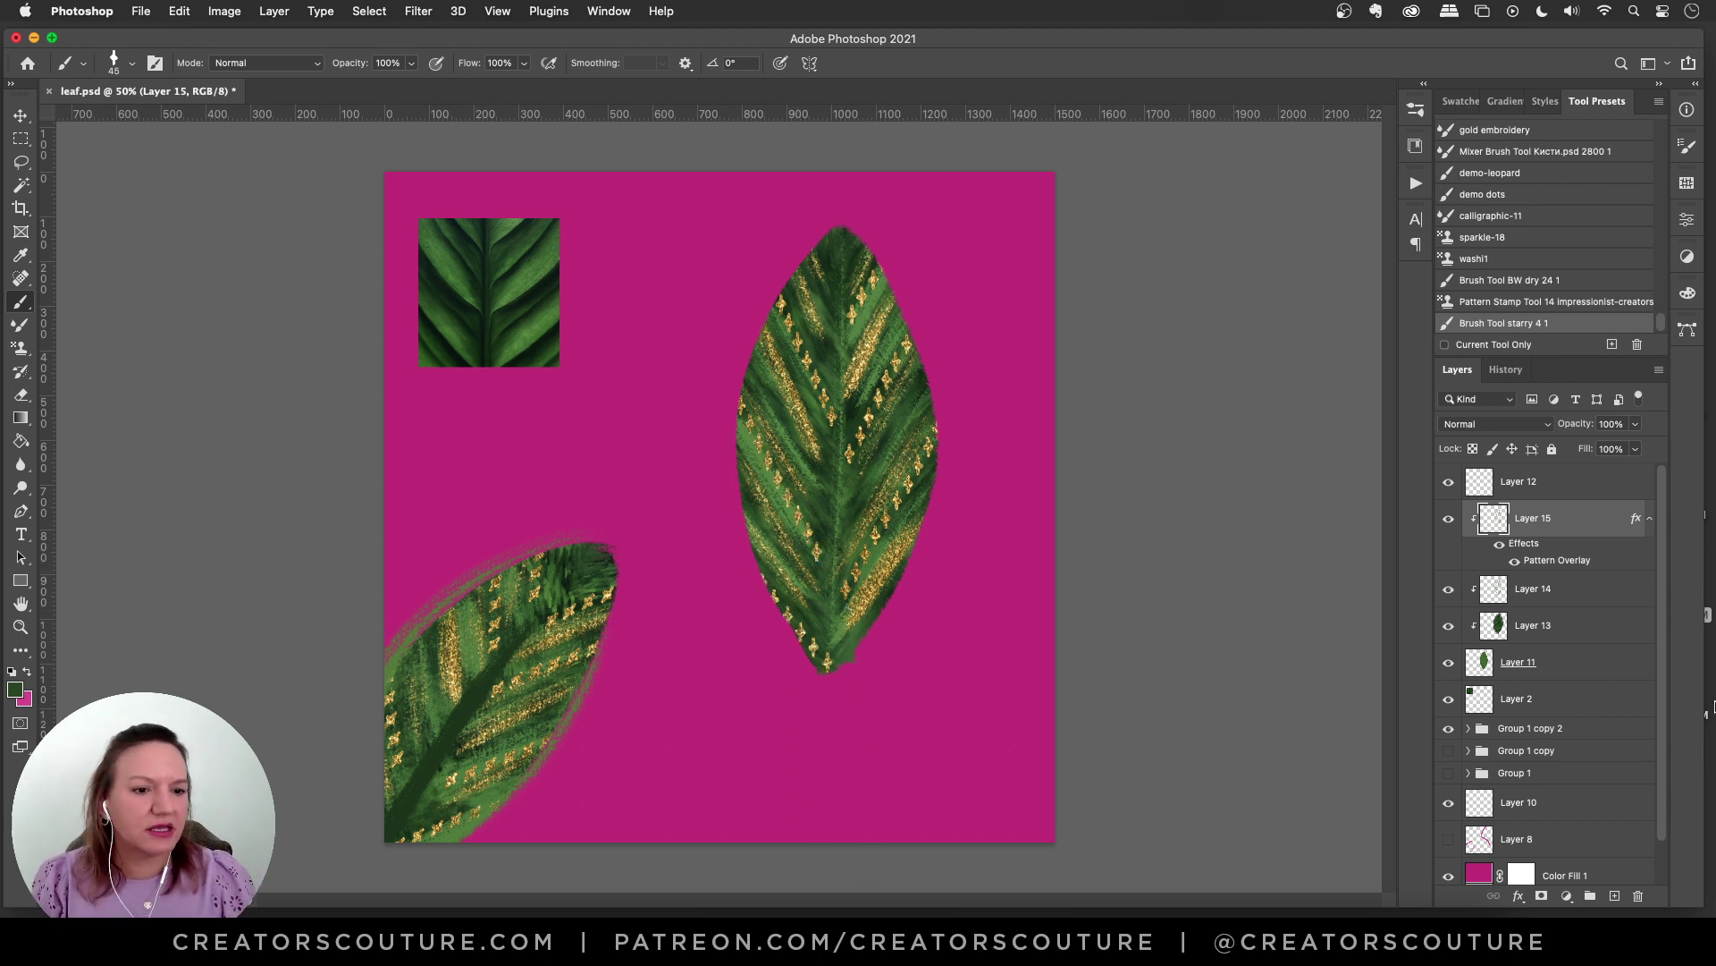
Step: Add a new layer clipped above Layer 15 and switch back to the Brush Tool BW dry 24 1 preset
{"action": "key", "text": "super+shift+alt+n"}
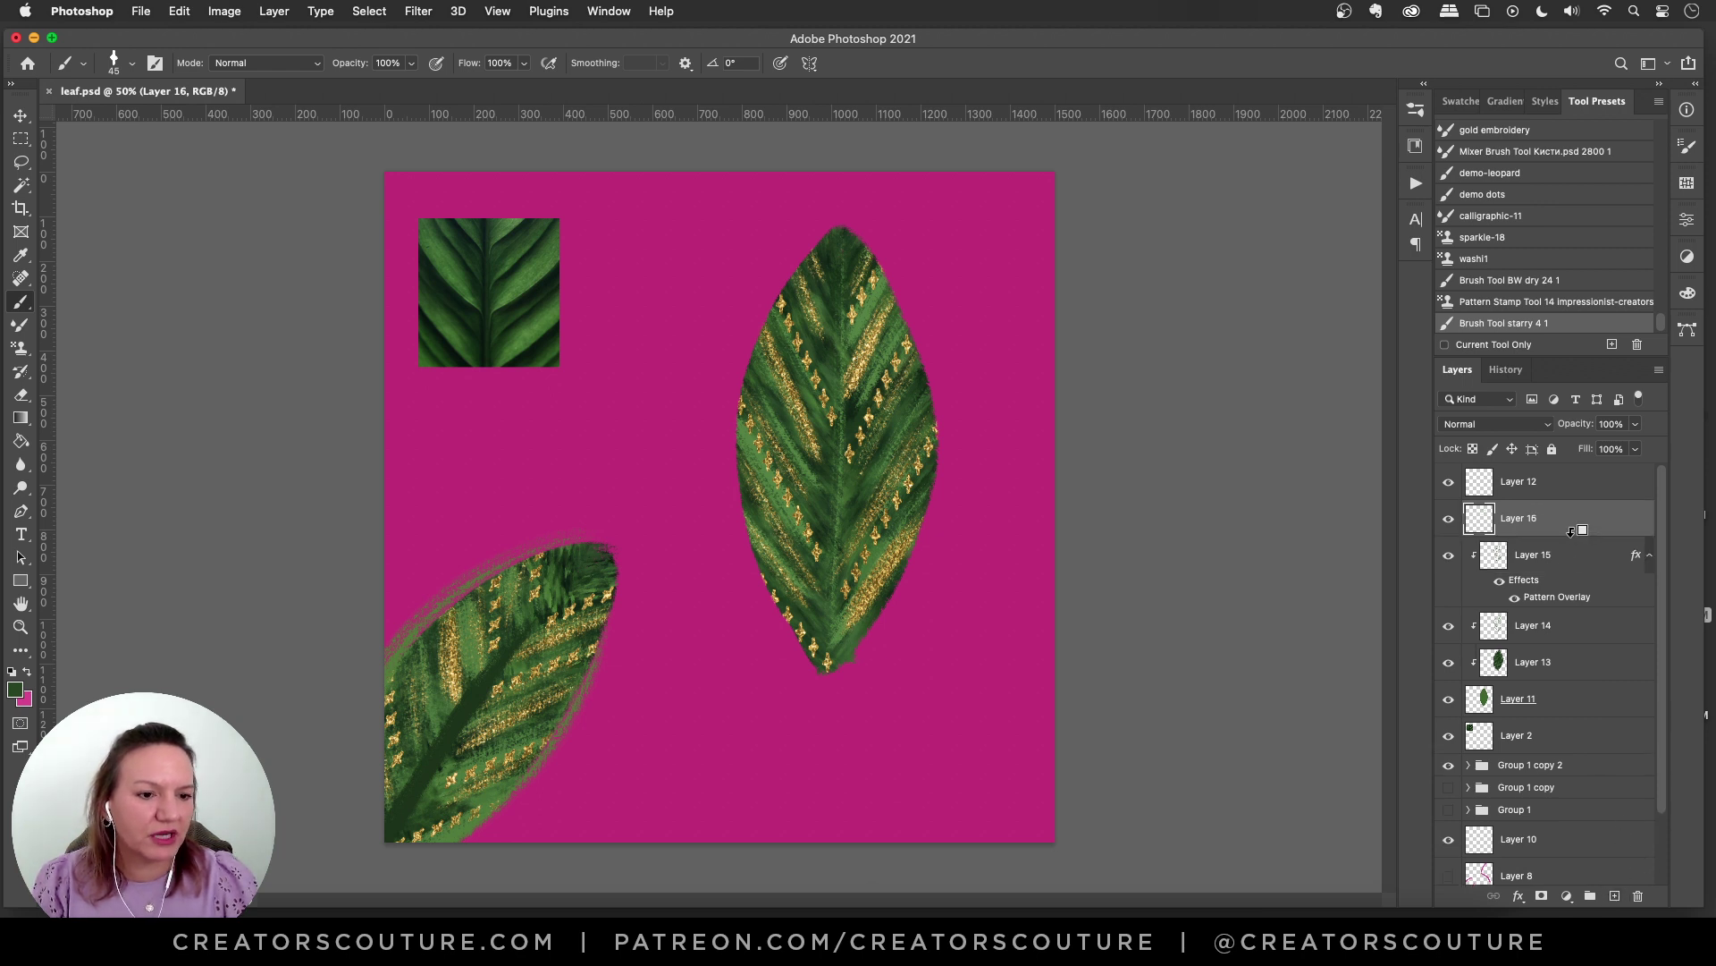
{"action": "left_click", "coordinate": [1514, 282]}
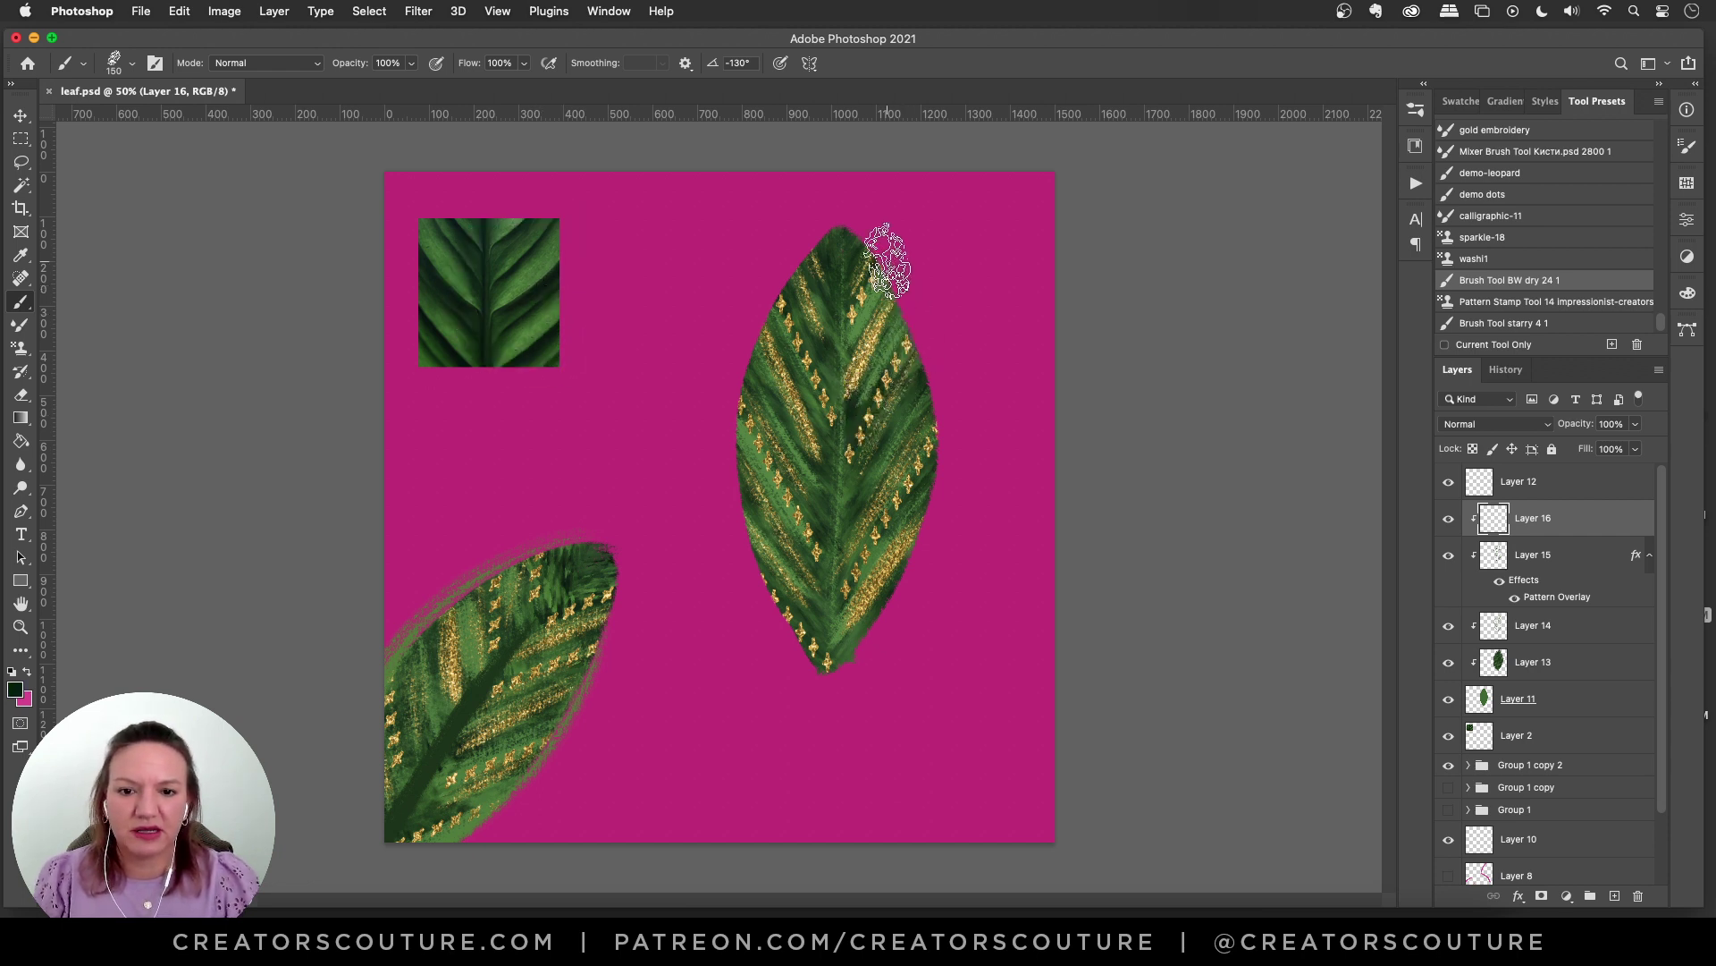
{"action": "key", "text": "super+z"}
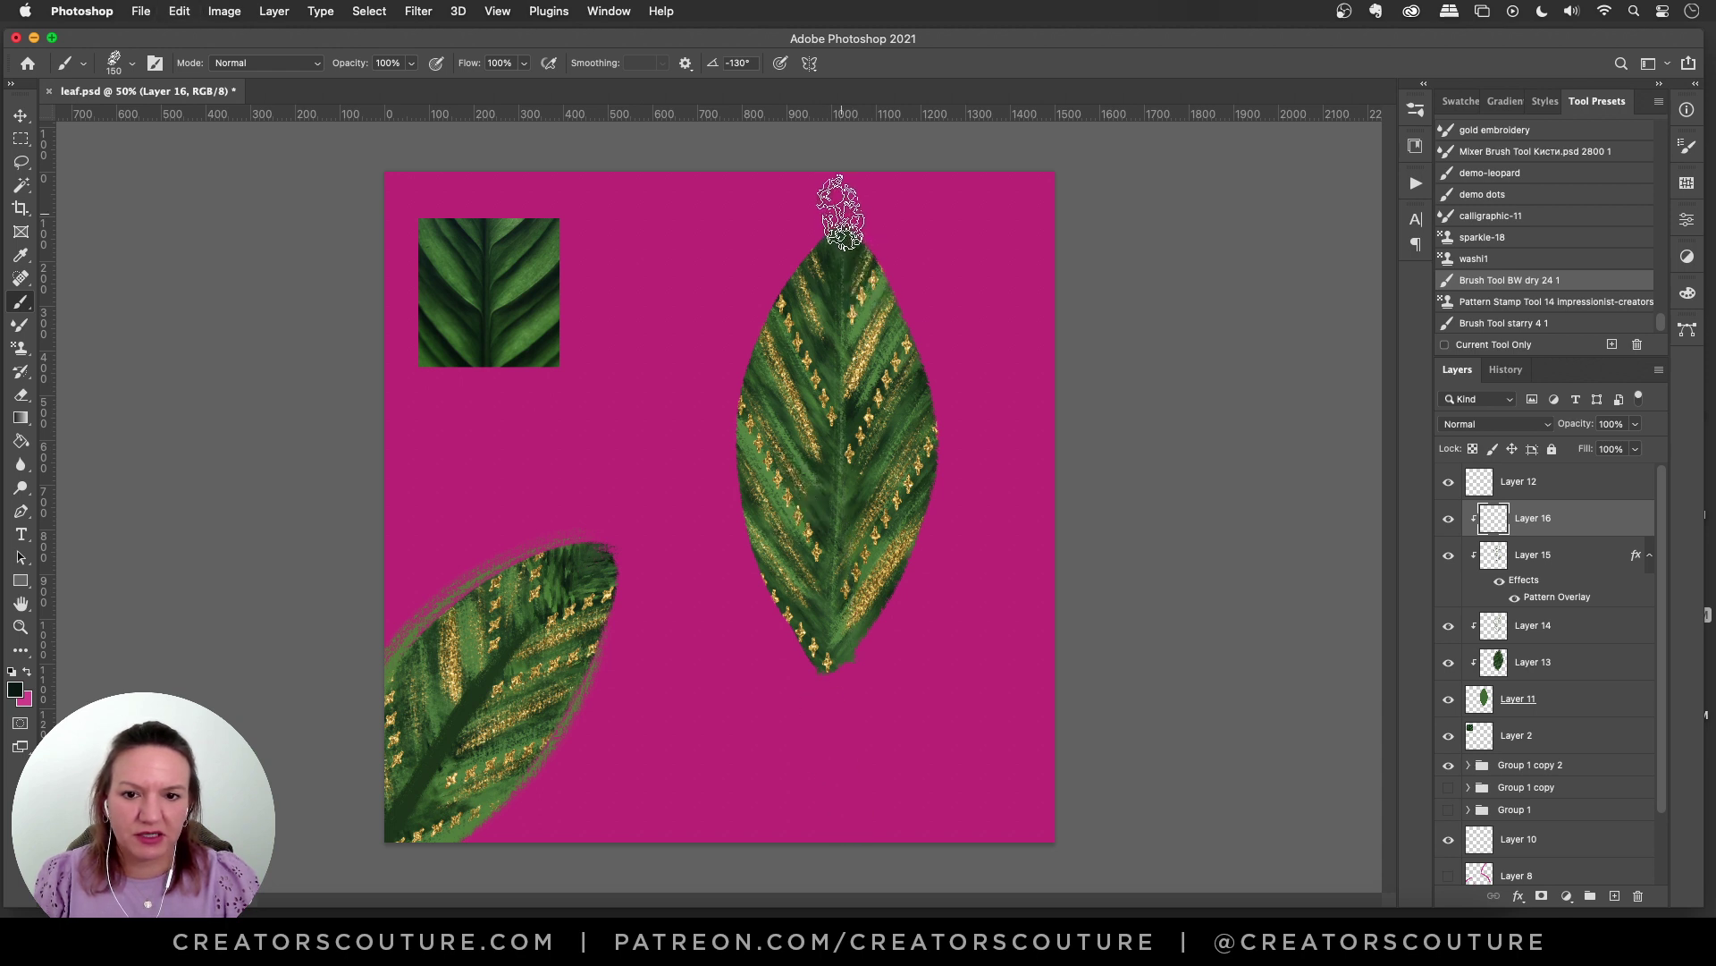
{"action": "left_click_drag", "start_coordinate": [835, 191], "coordinate": [823, 793]}
{"action": "key", "text": "super+z"}
{"action": "left_click_drag", "start_coordinate": [840, 273], "coordinate": [823, 728]}
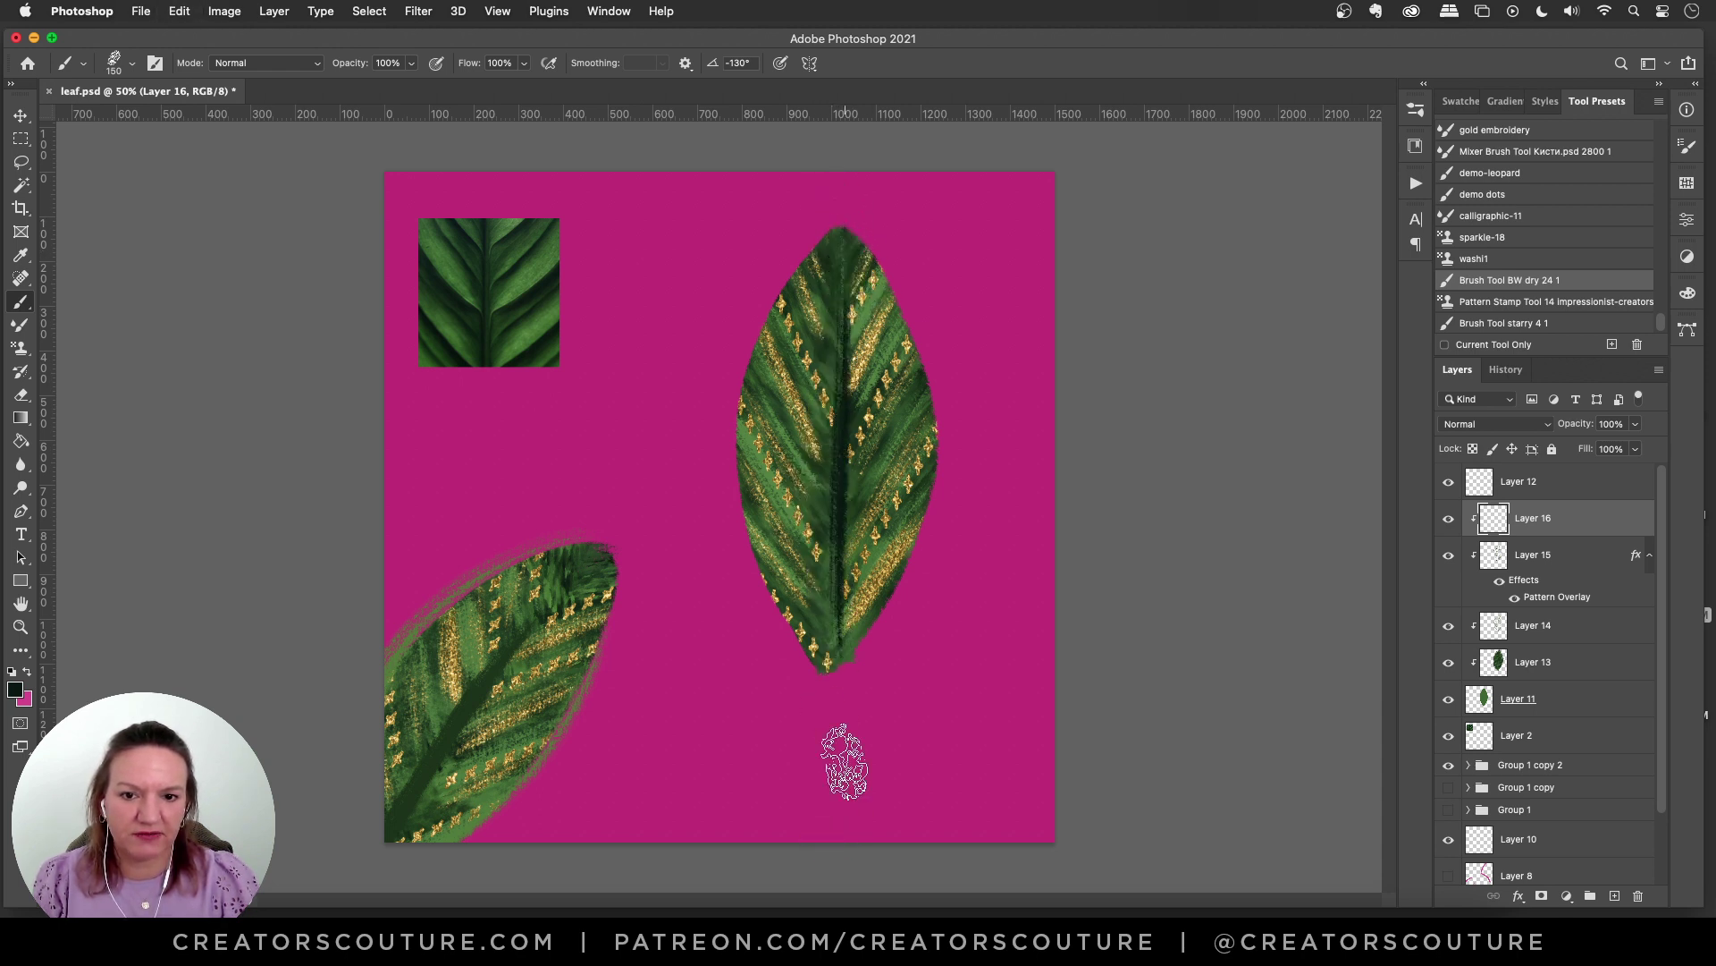
{"action": "key", "text": "super+z"}
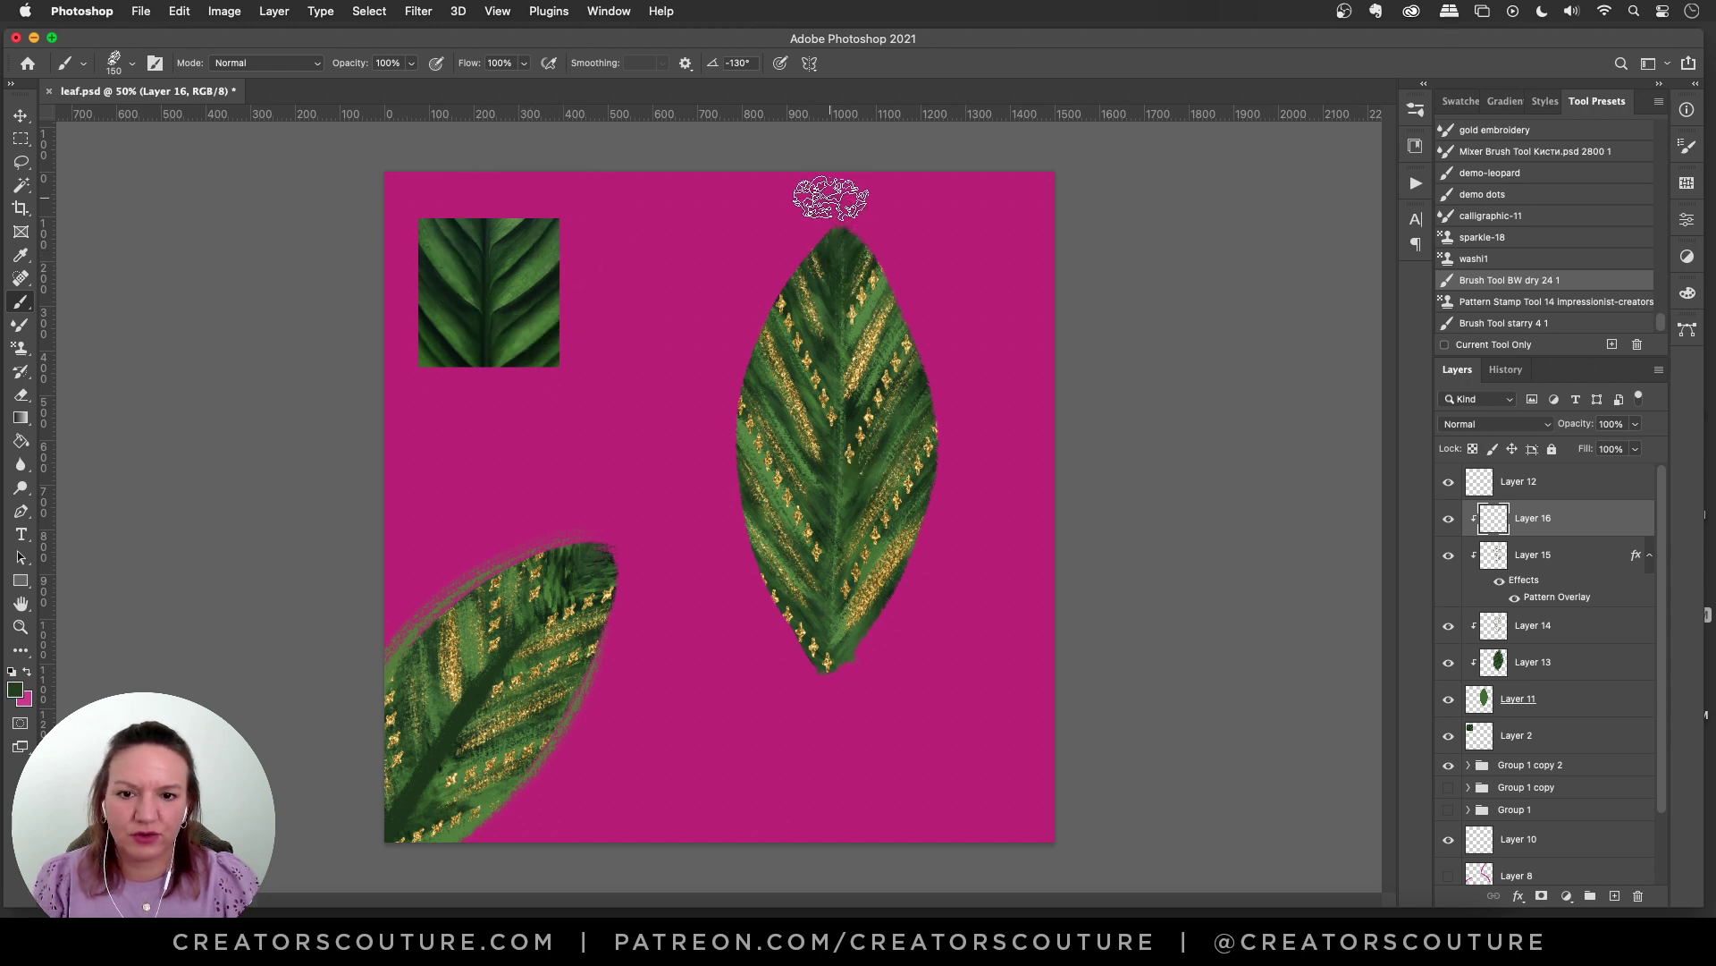
Step: Paint a dark green dry-brush midrib down the centre of the upright leaf on Layer 16, from tip to base
{"action": "left_click_drag", "start_coordinate": [827, 191], "coordinate": [850, 835]}
{"action": "key", "text": "super+z"}
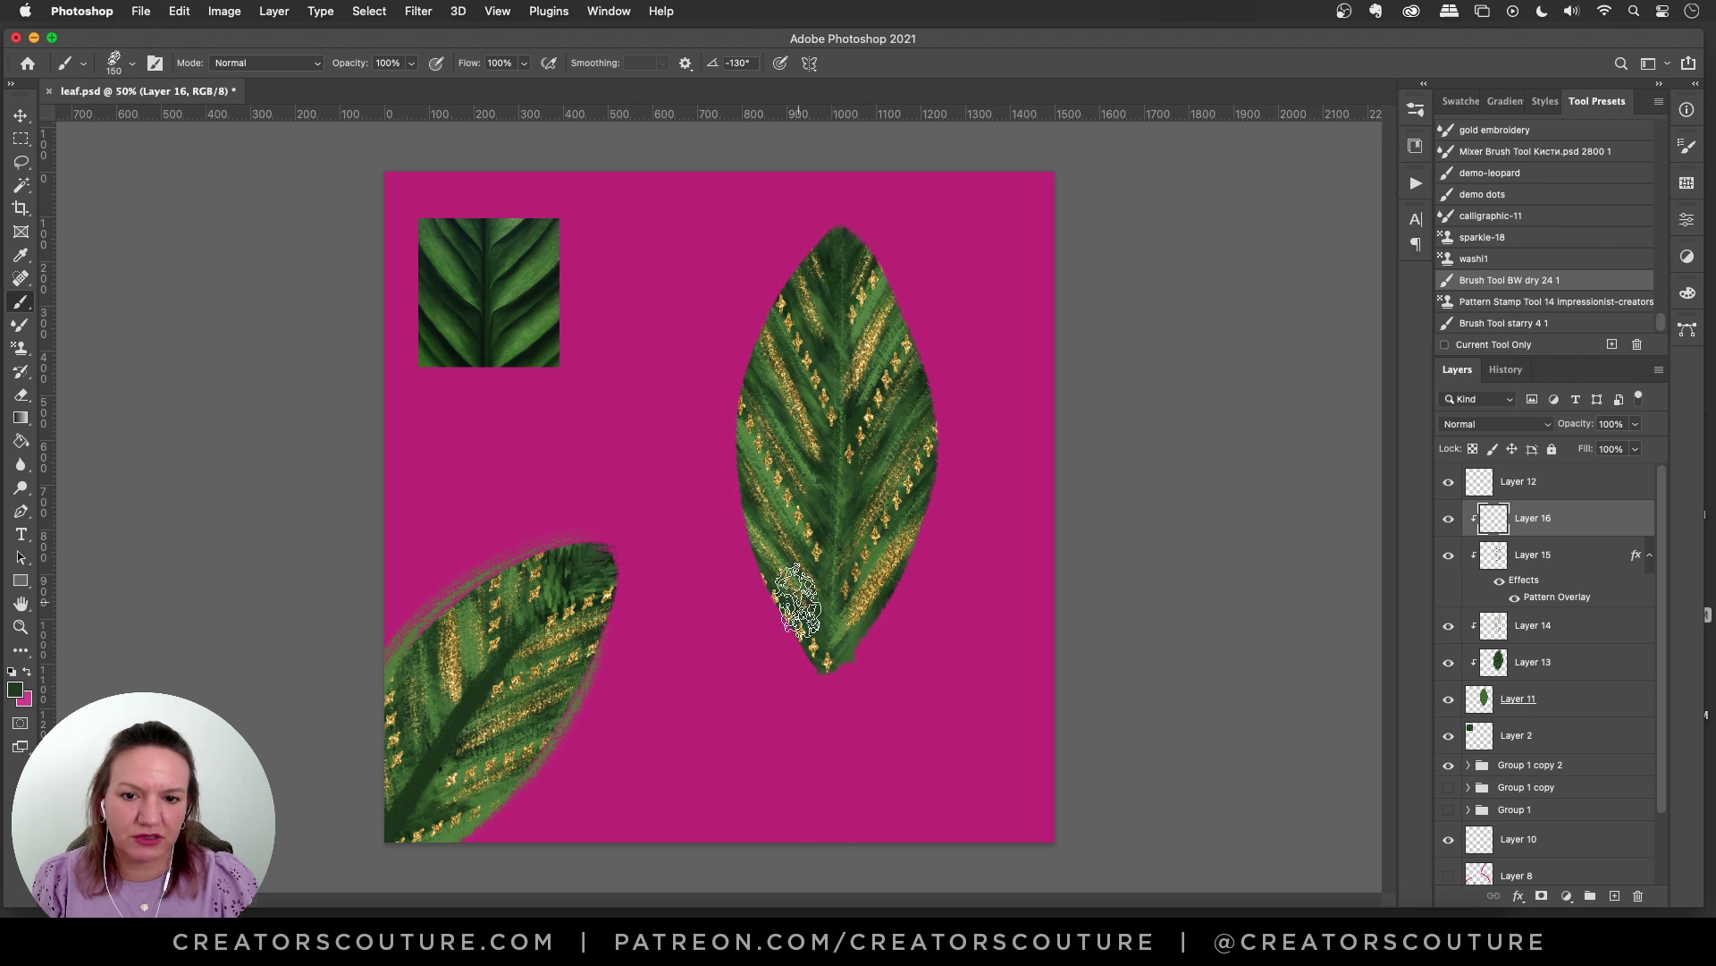
{"action": "left_click_drag", "start_coordinate": [835, 211], "coordinate": [823, 850]}
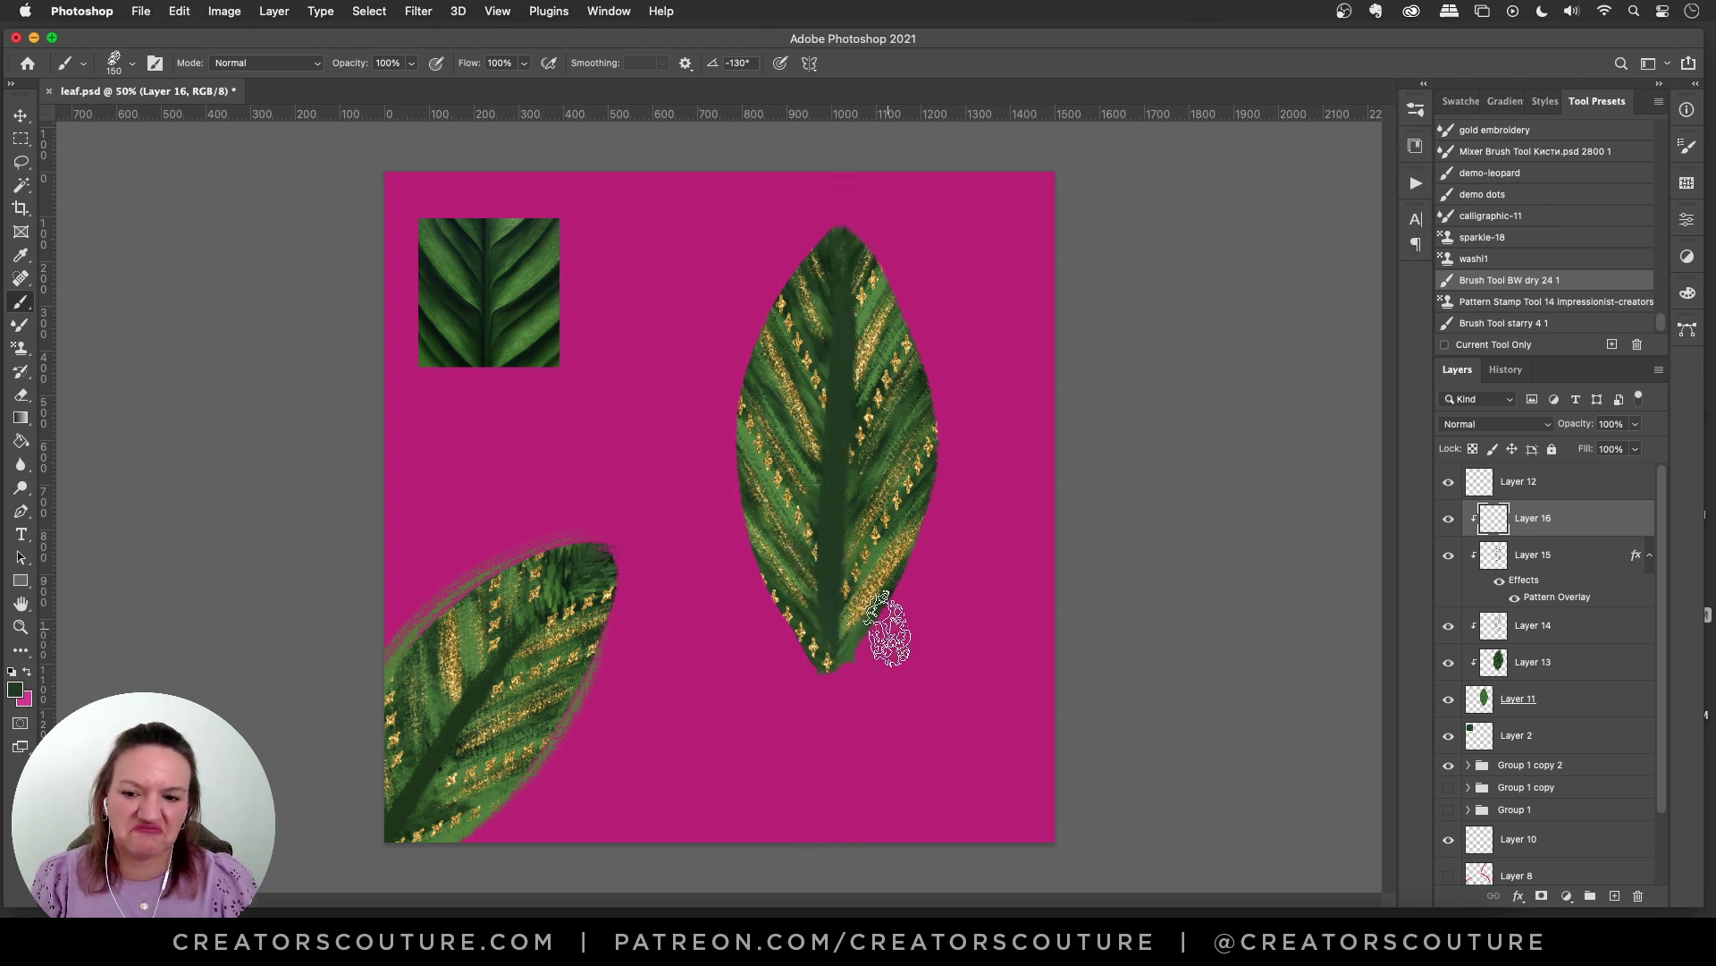
{"action": "key", "text": "super+z"}
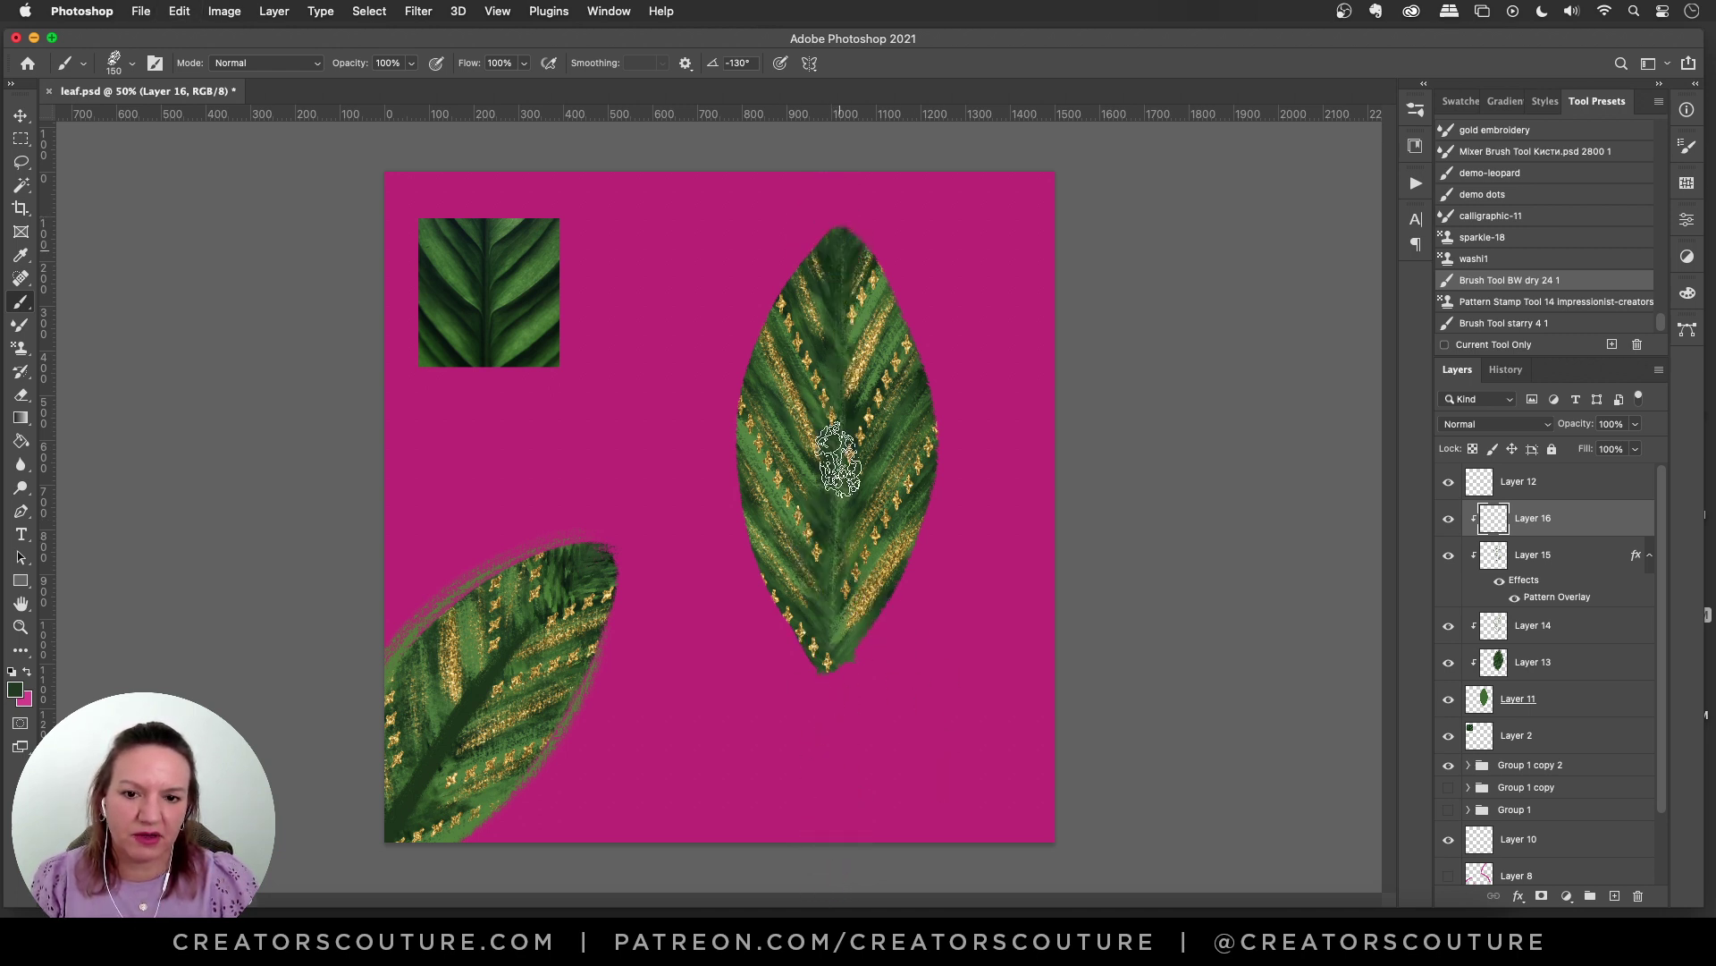
{"action": "mouse_move", "coordinate": [843, 308]}
{"action": "left_mouse_down"}
{"action": "mouse_move", "coordinate": [838, 791]}
{"action": "mouse_move", "coordinate": [854, 881]}
{"action": "left_mouse_up"}
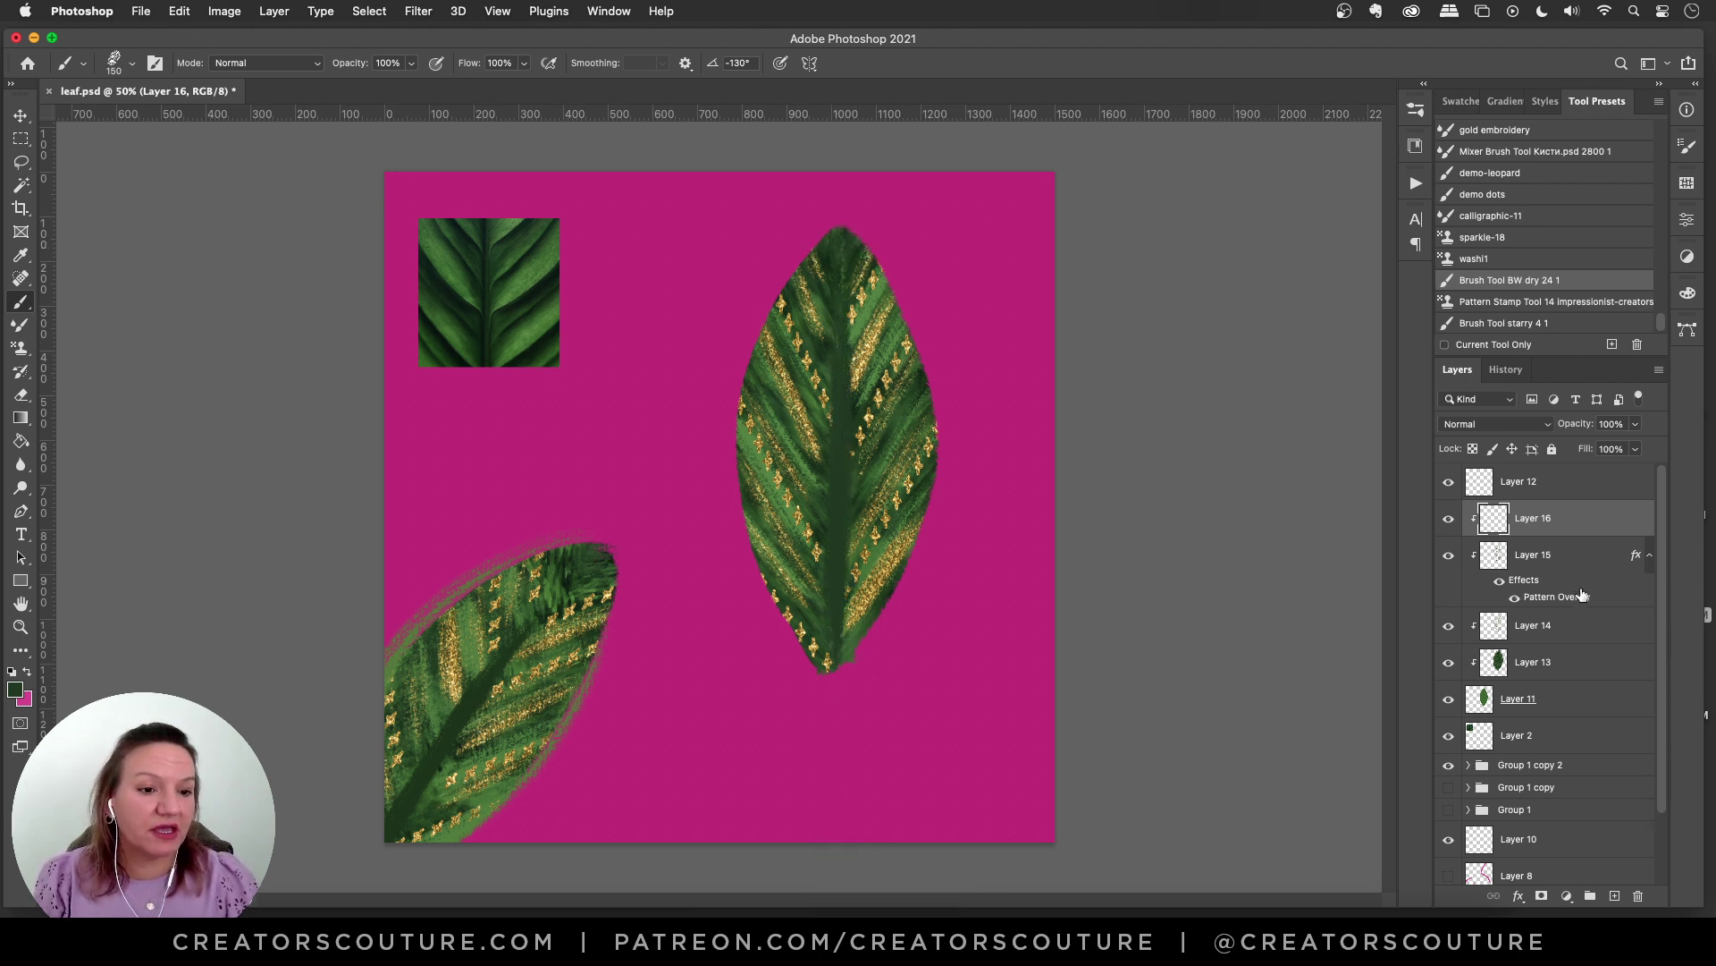
Step: Make Layer 12 active and sample a mid green from the leaf photo as the brush colour
{"action": "left_click", "coordinate": [1545, 487]}
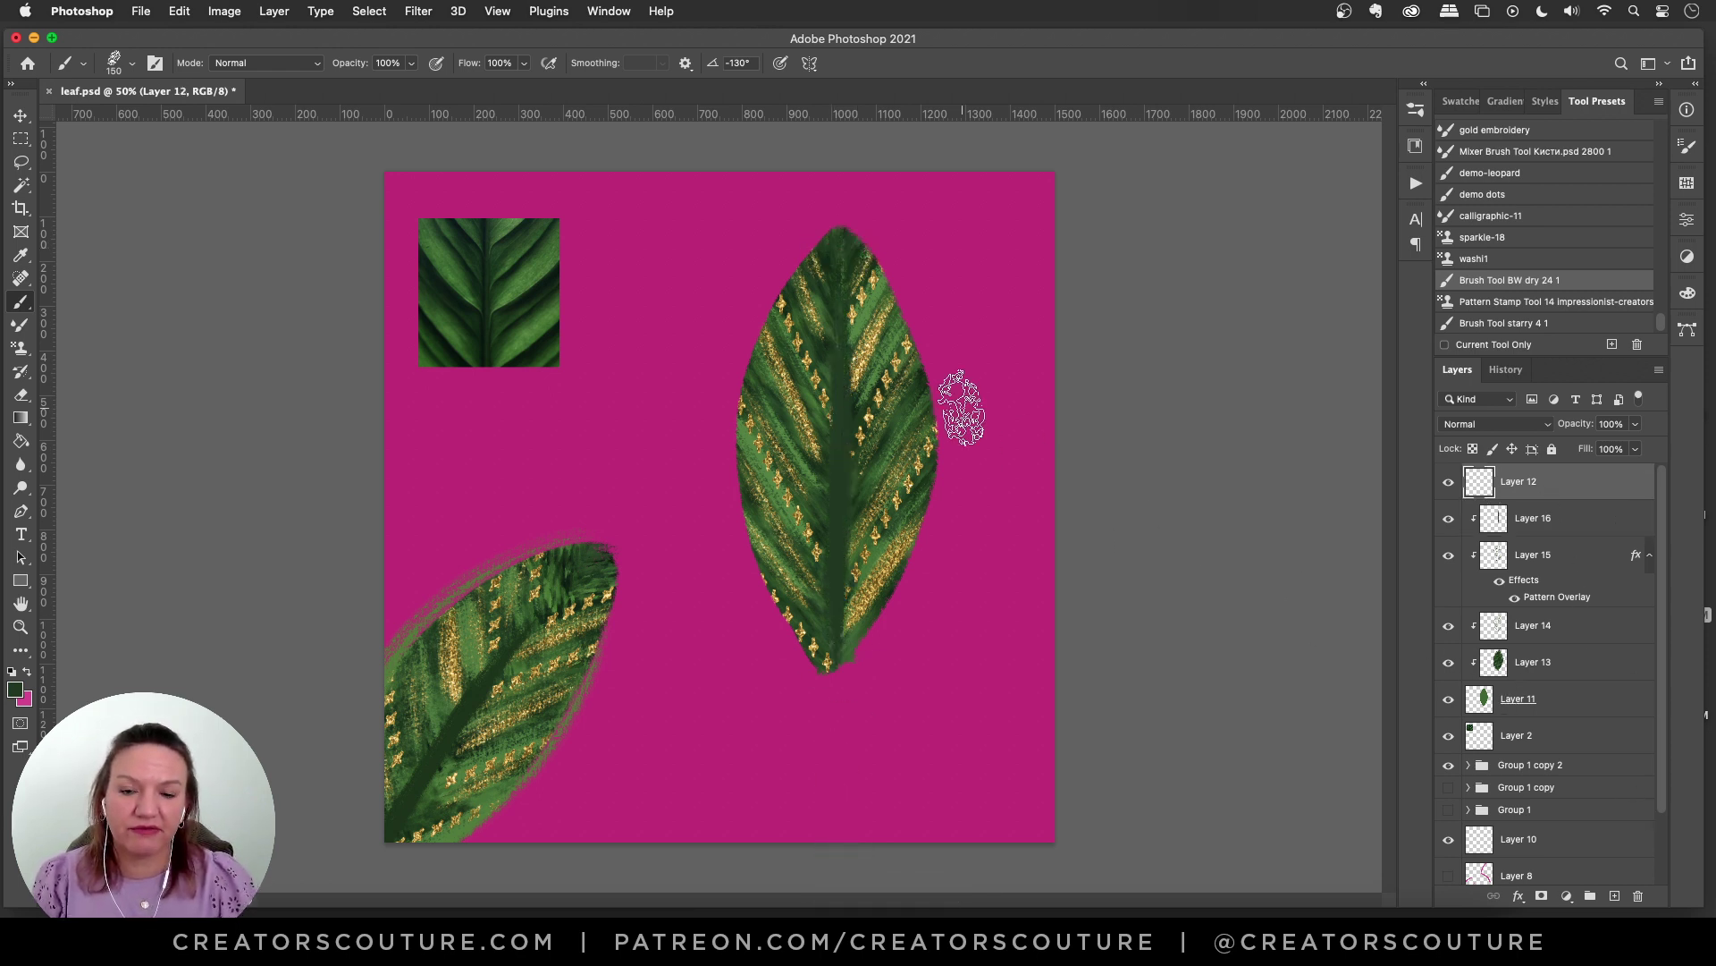
{"action": "left_click", "coordinate": [527, 272], "text": "alt"}
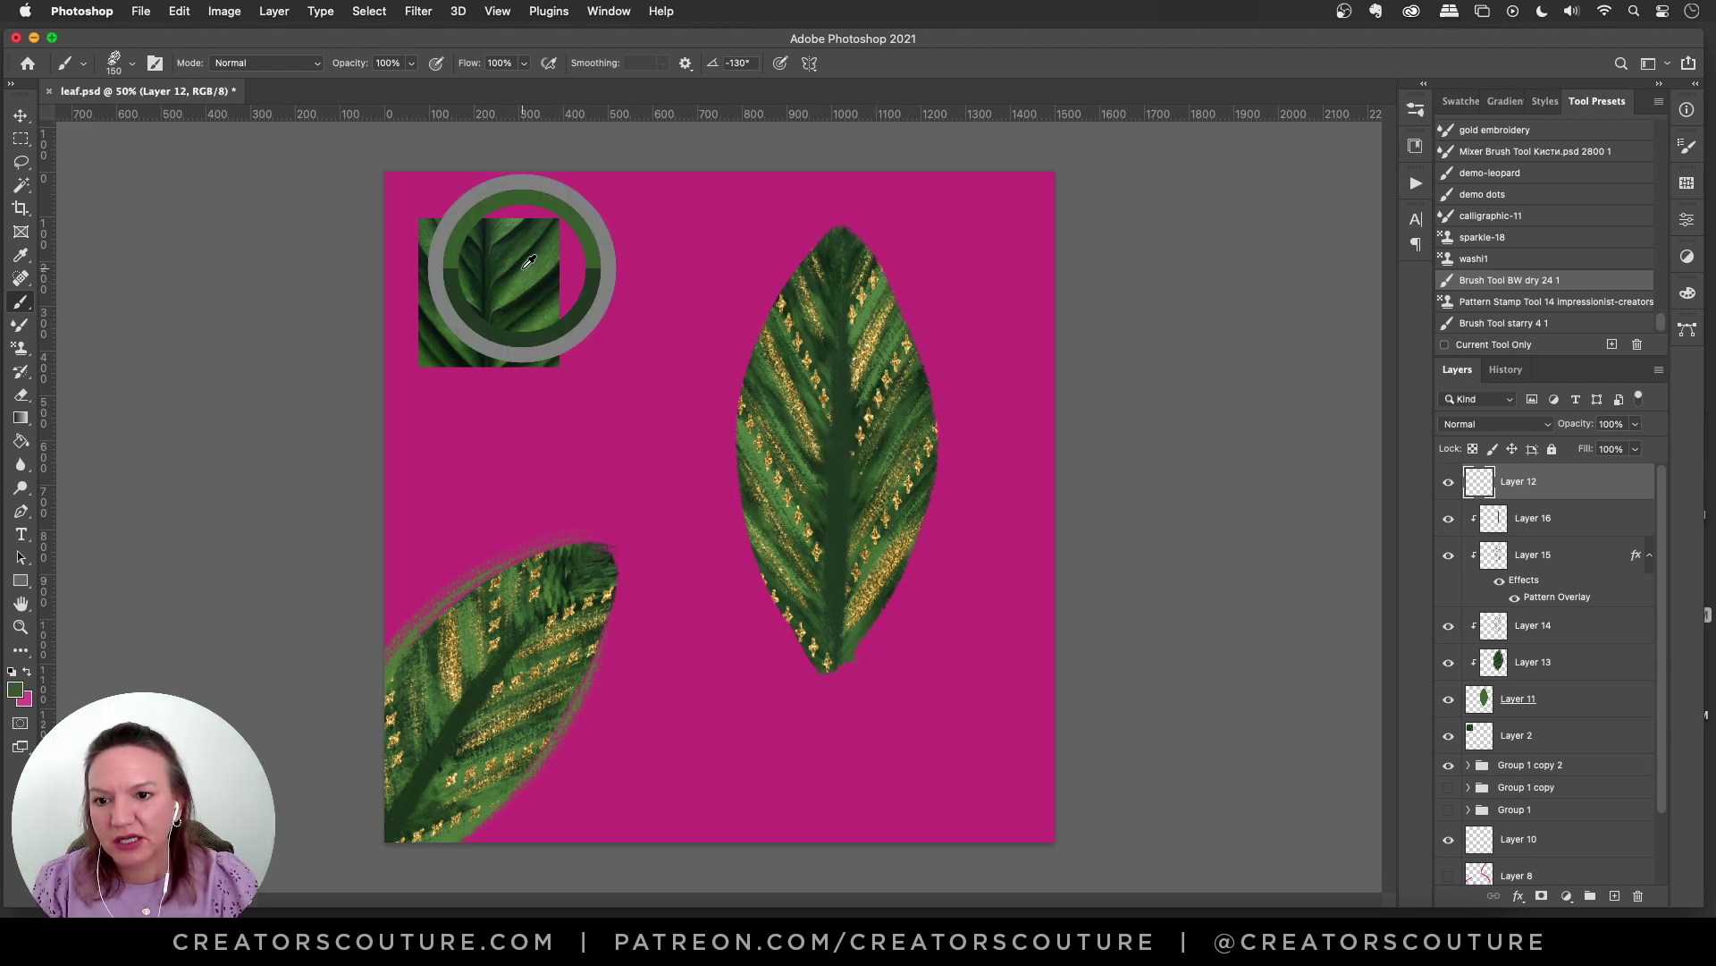
{"action": "mouse_move", "coordinate": [833, 290]}
{"action": "left_mouse_down"}
{"action": "mouse_move", "coordinate": [805, 262]}
{"action": "mouse_move", "coordinate": [824, 273]}
{"action": "left_mouse_up"}
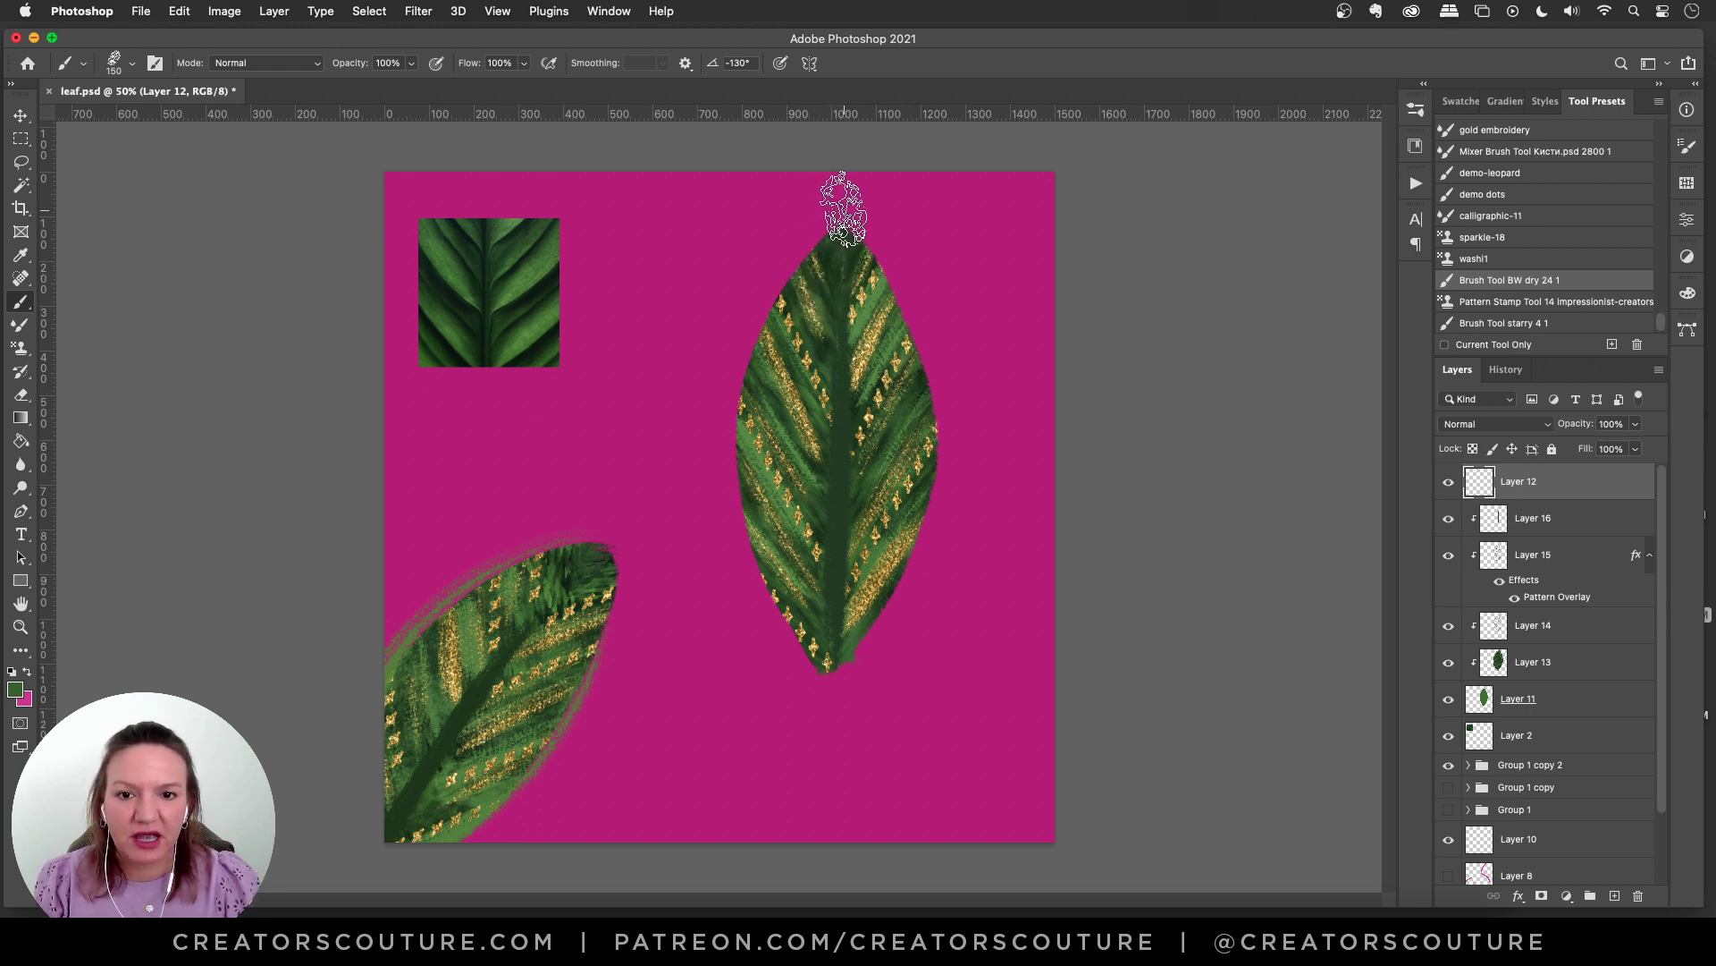
{"action": "left_click_drag", "start_coordinate": [827, 215], "coordinate": [735, 579]}
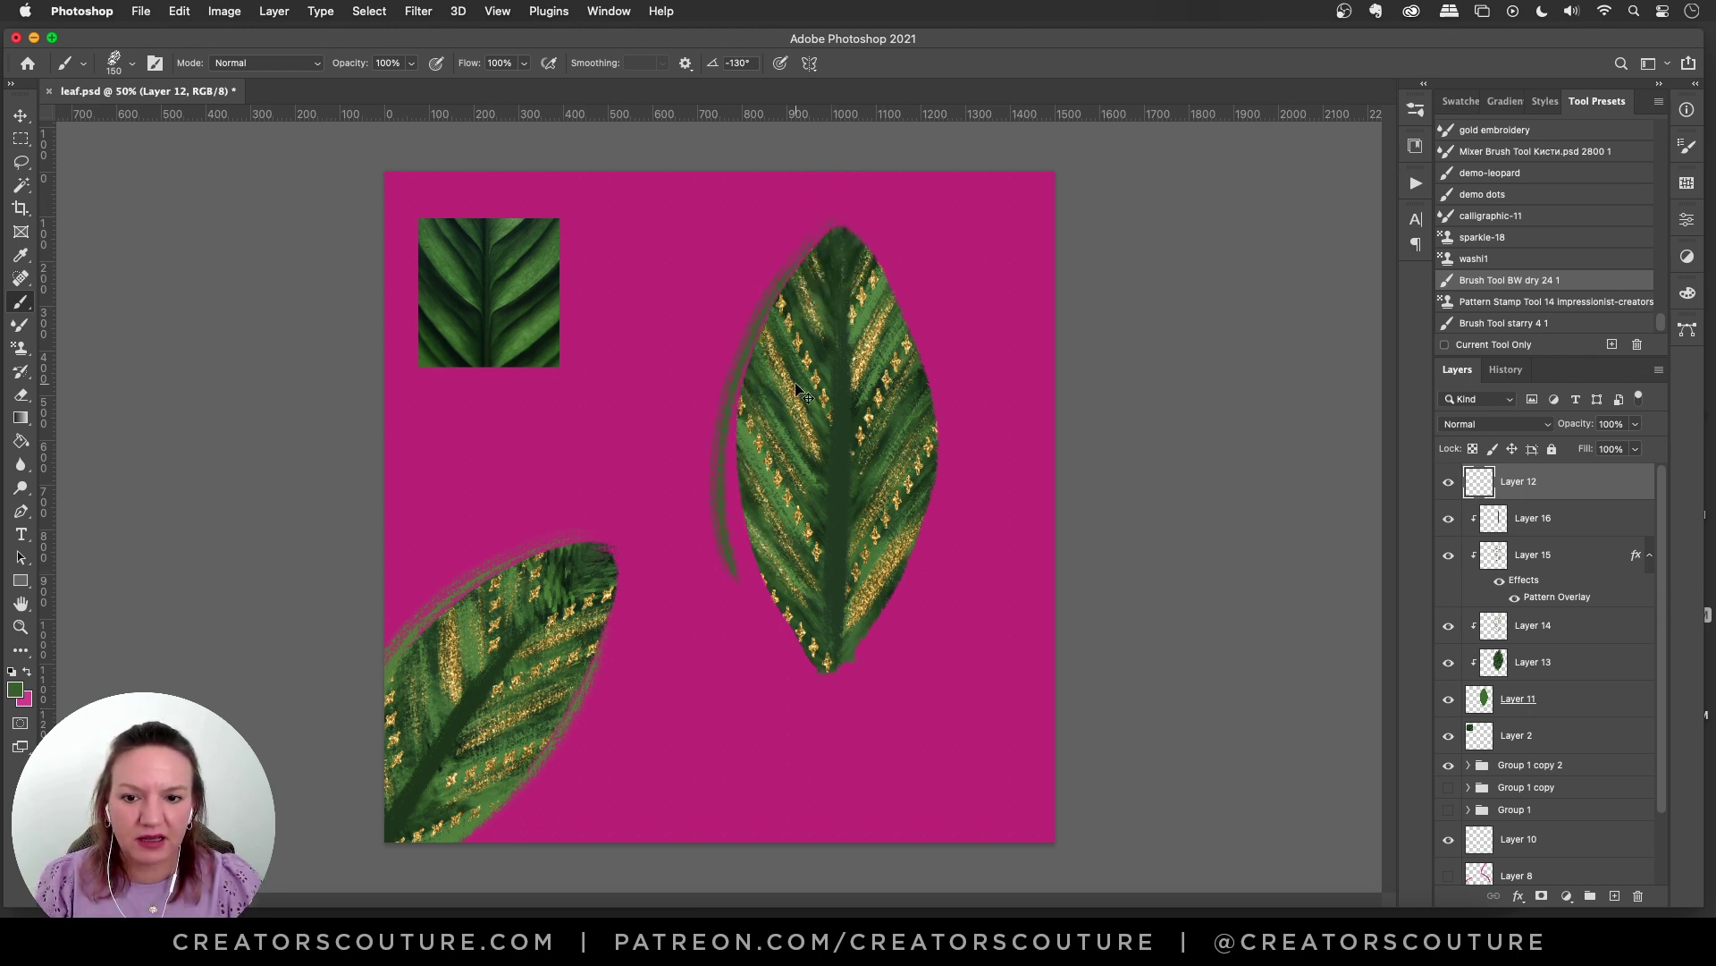
{"action": "key", "text": "super+z"}
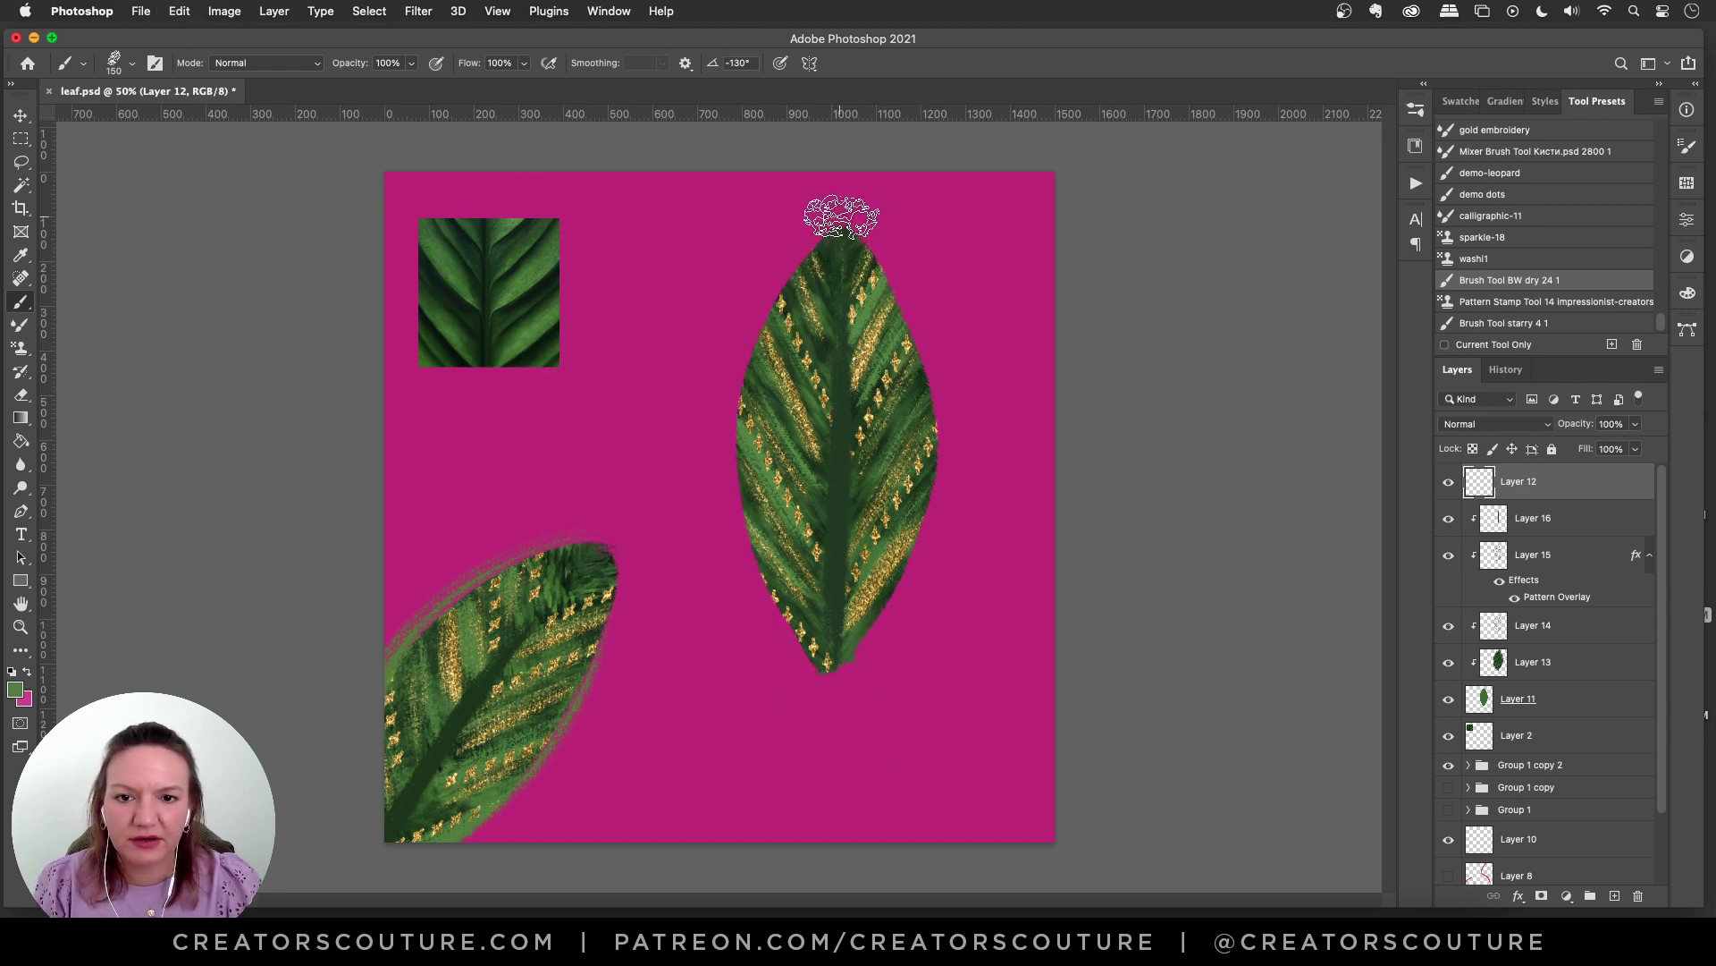
{"action": "left_click_drag", "start_coordinate": [842, 219], "coordinate": [776, 639]}
{"action": "key", "text": "super+z"}
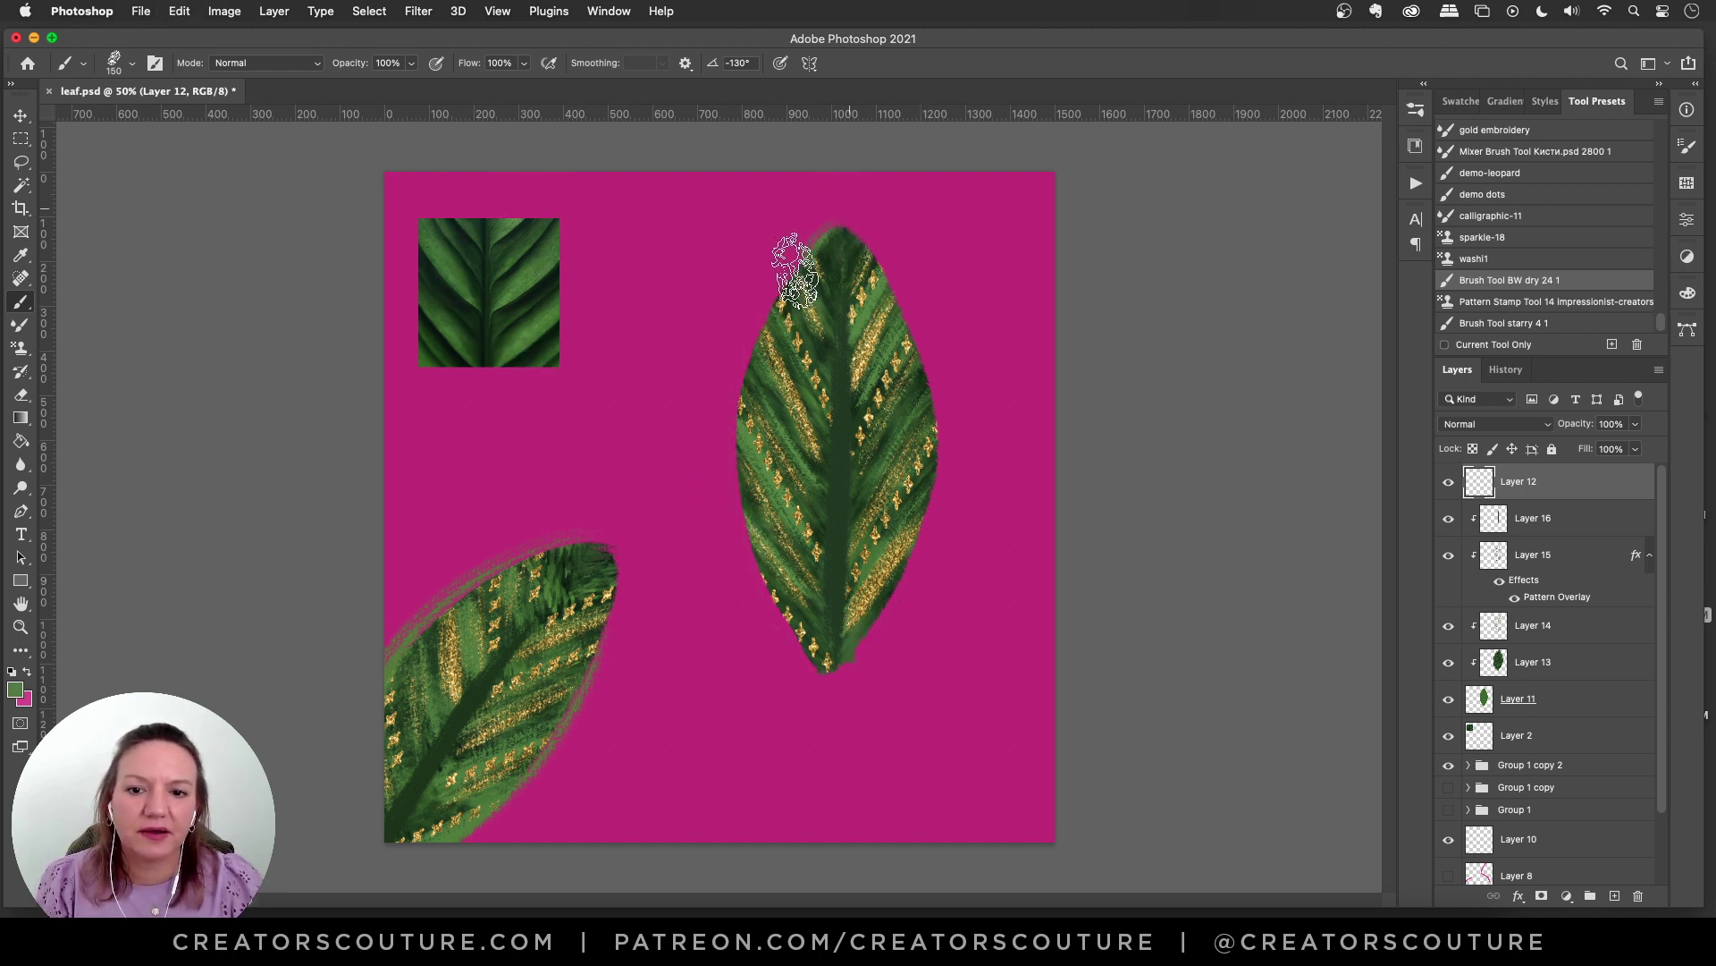
{"action": "left_click_drag", "start_coordinate": [809, 234], "coordinate": [776, 638]}
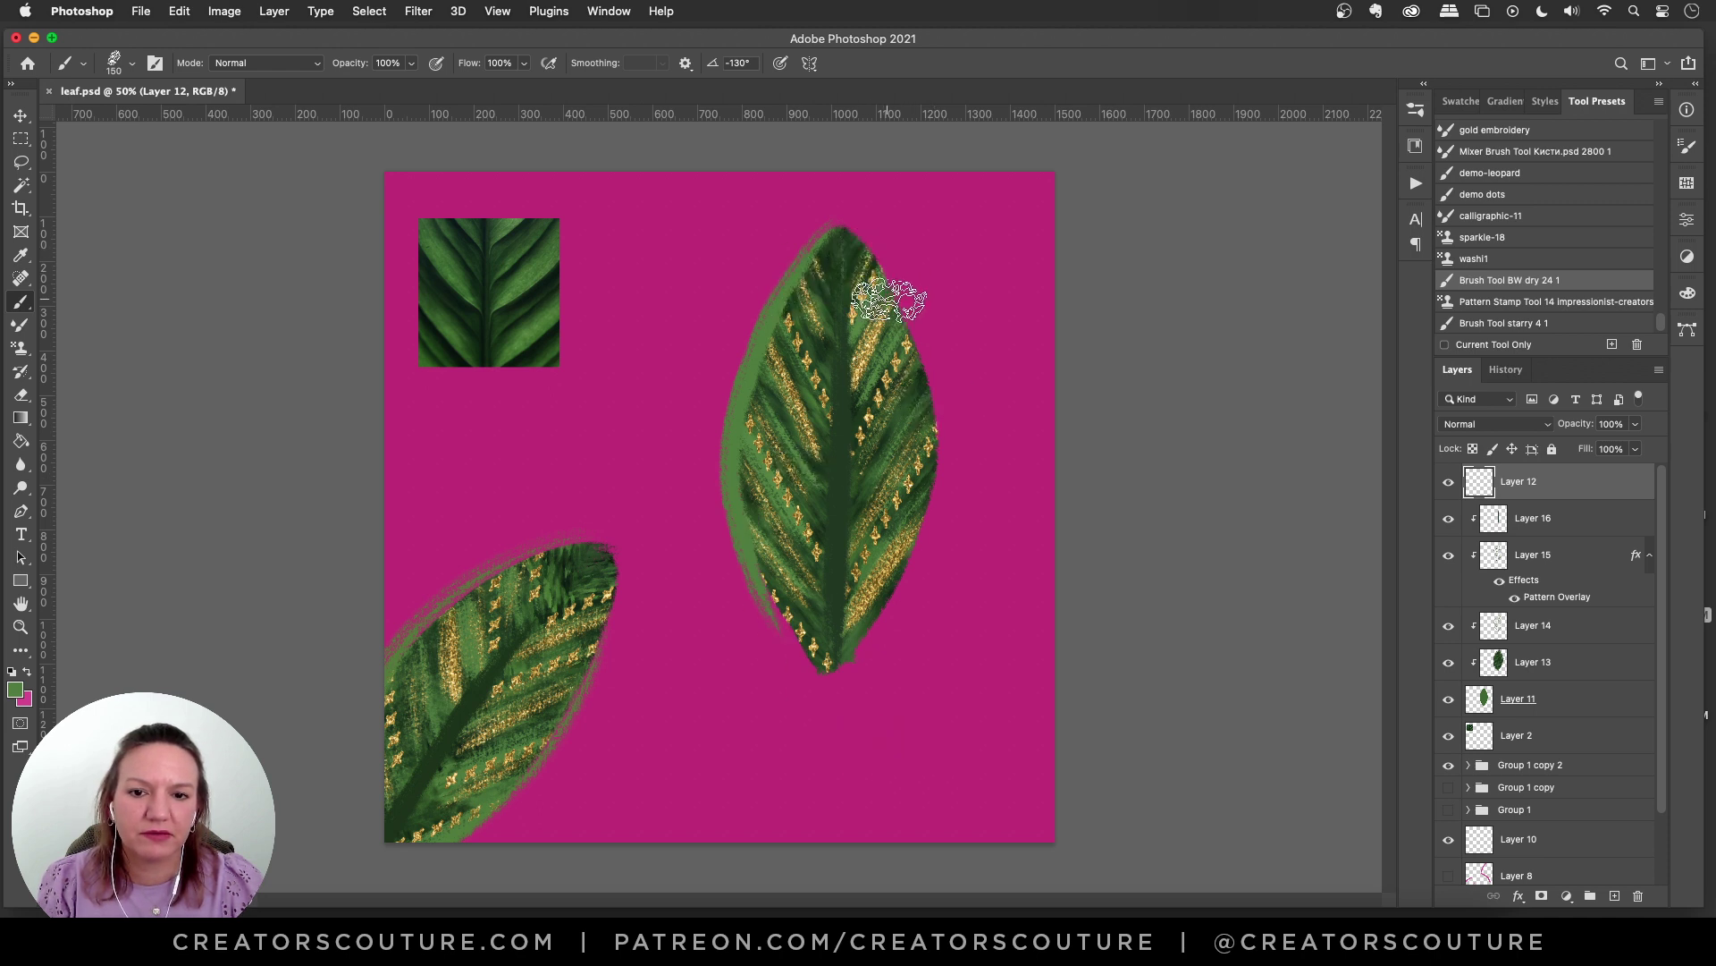
{"action": "key", "text": "super+z"}
{"action": "left_click_drag", "start_coordinate": [807, 253], "coordinate": [776, 639]}
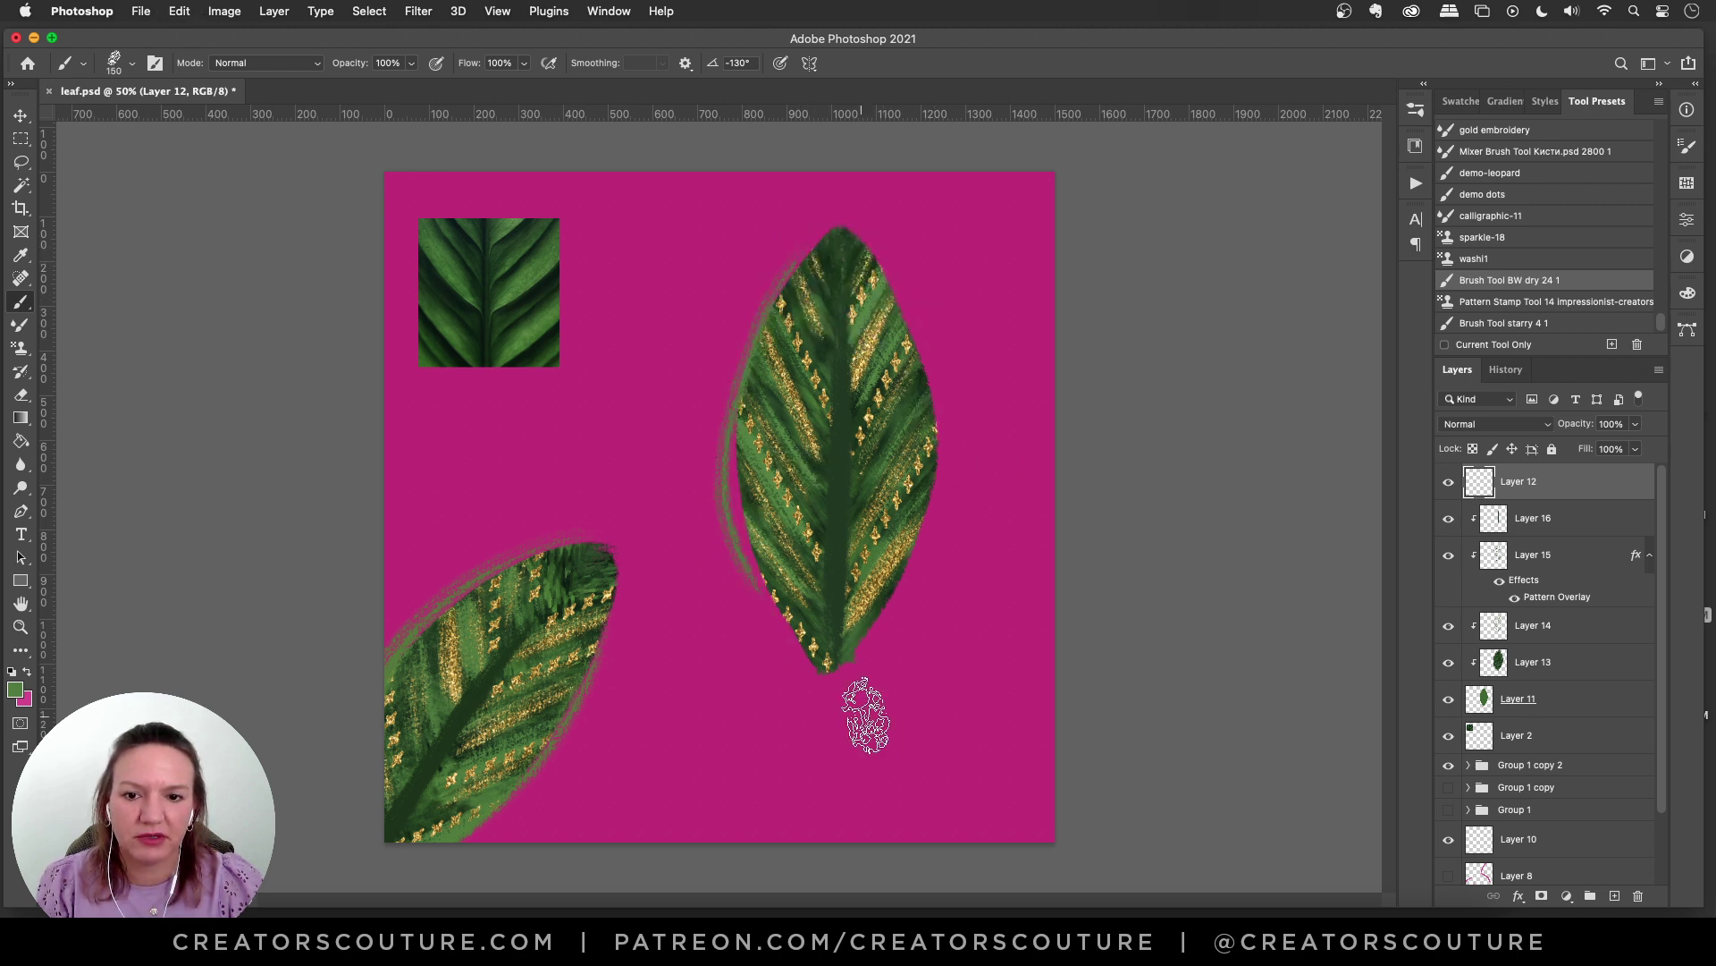
{"action": "key", "text": "super+z"}
Step: Sample greens from the leaf photo and paint thin dry-brush outlines along both side edges of the upright leaf on Layer 12
{"action": "left_click", "coordinate": [538, 255], "text": "alt"}
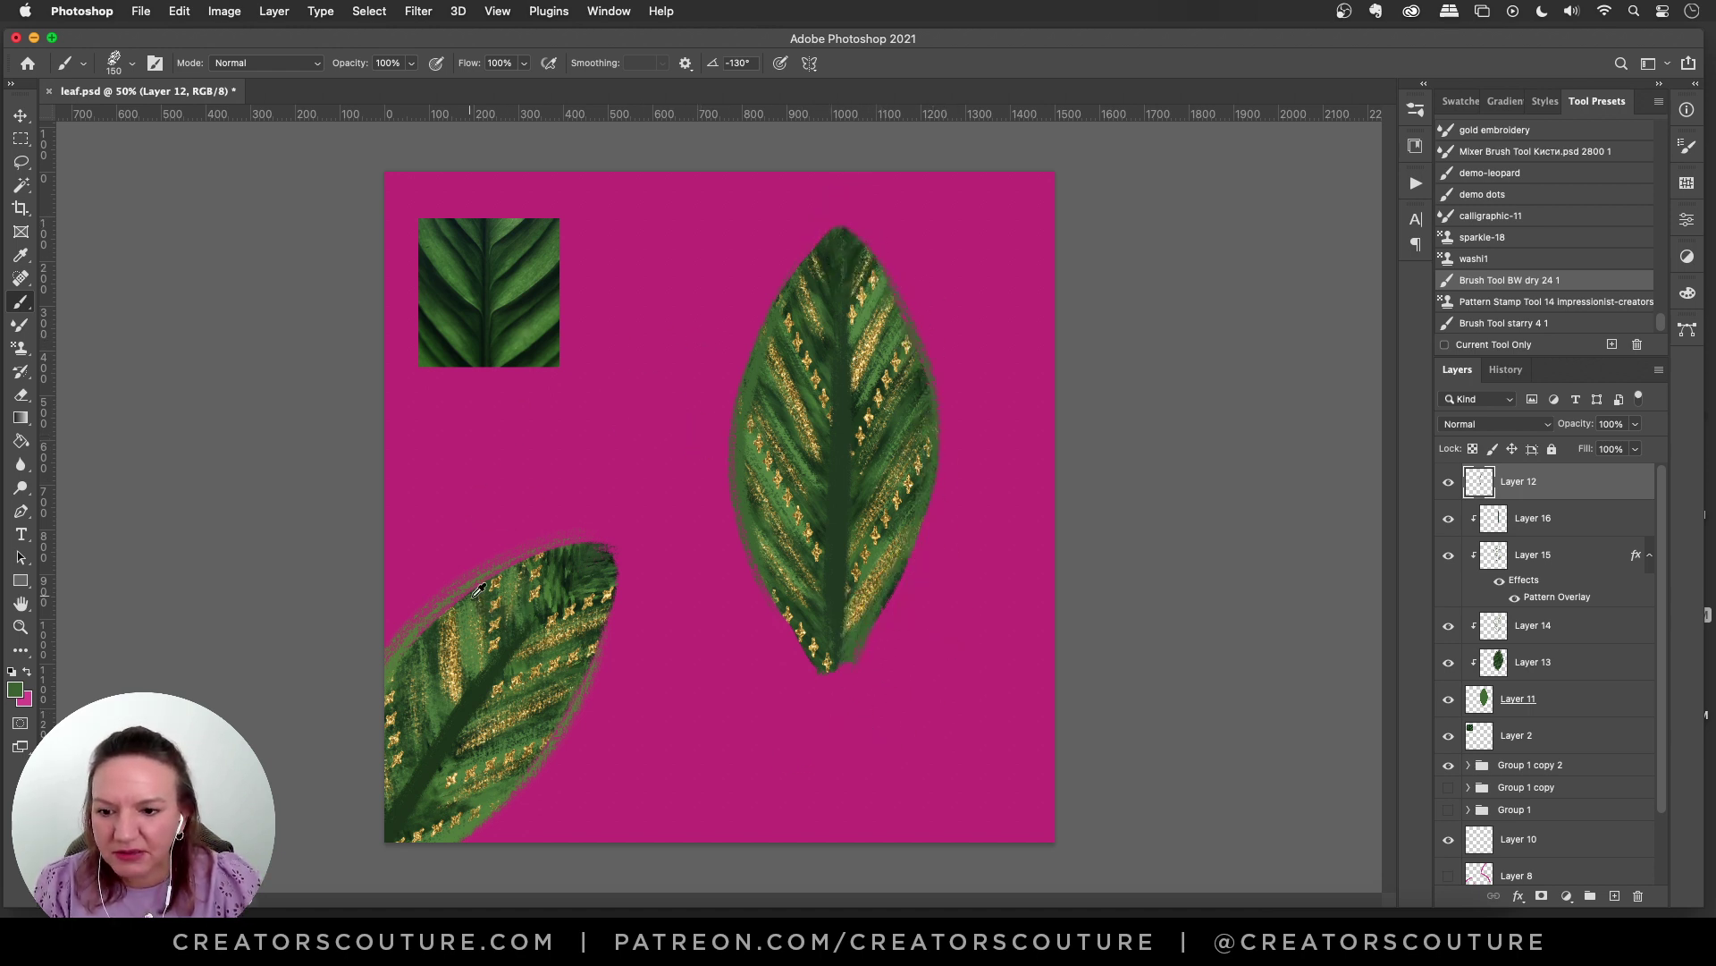
{"action": "left_click", "coordinate": [528, 331], "text": "alt"}
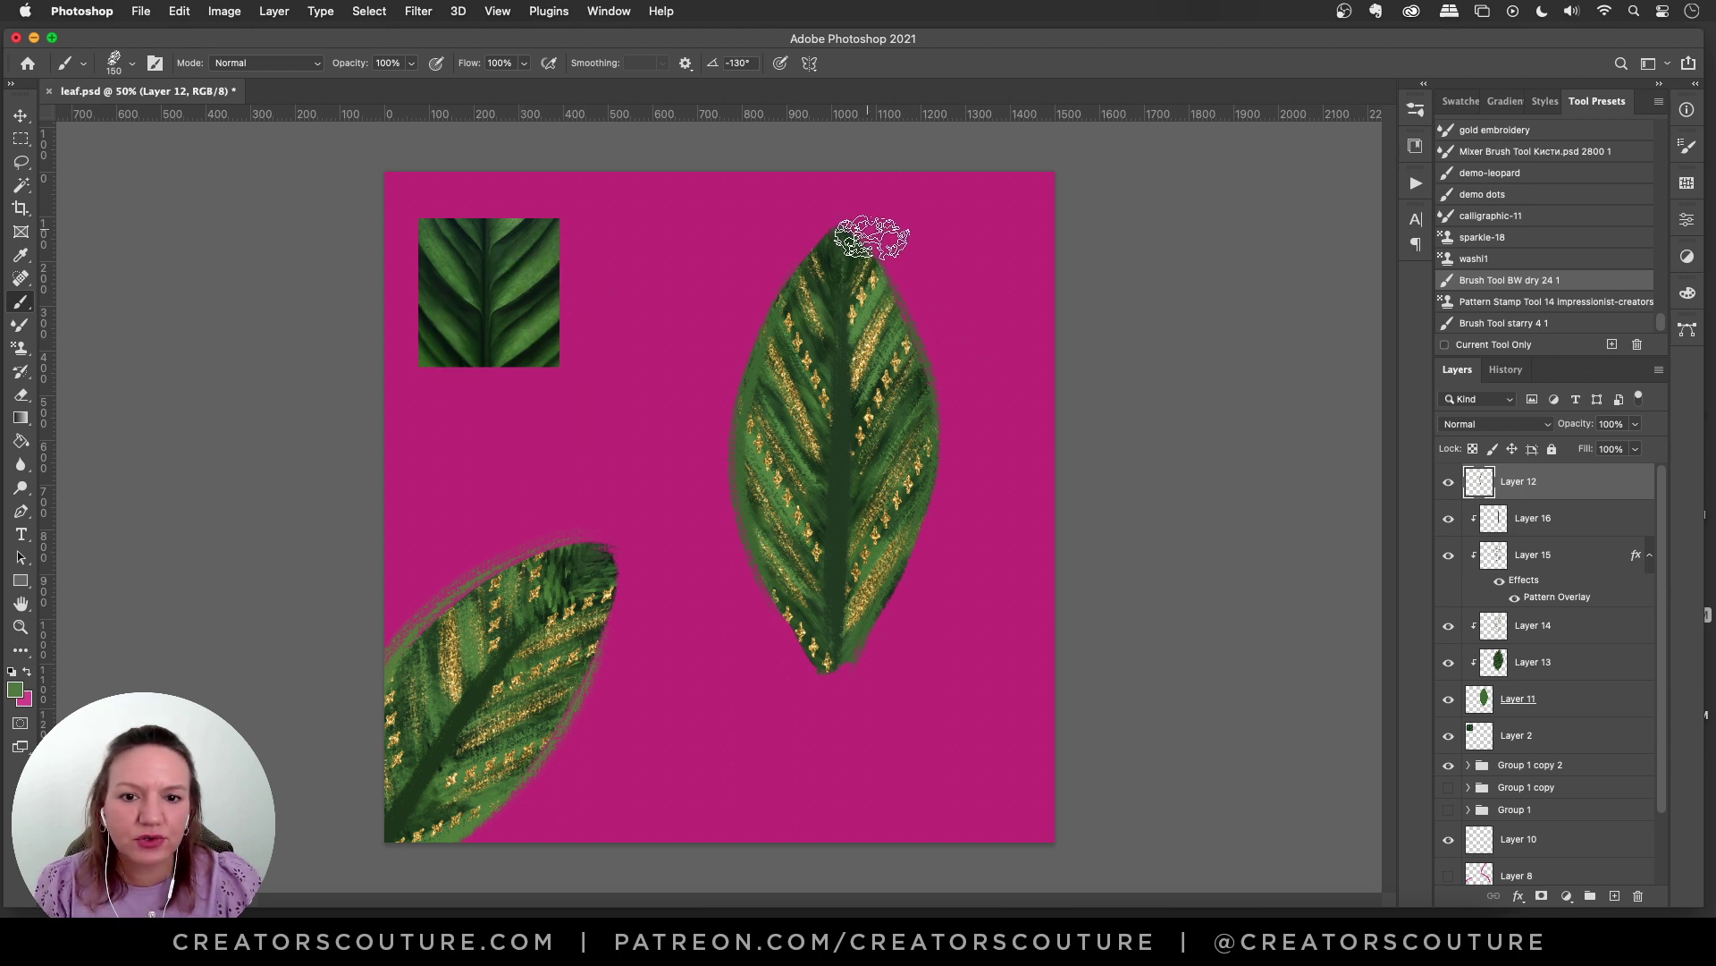
{"action": "left_click_drag", "start_coordinate": [866, 250], "coordinate": [903, 573]}
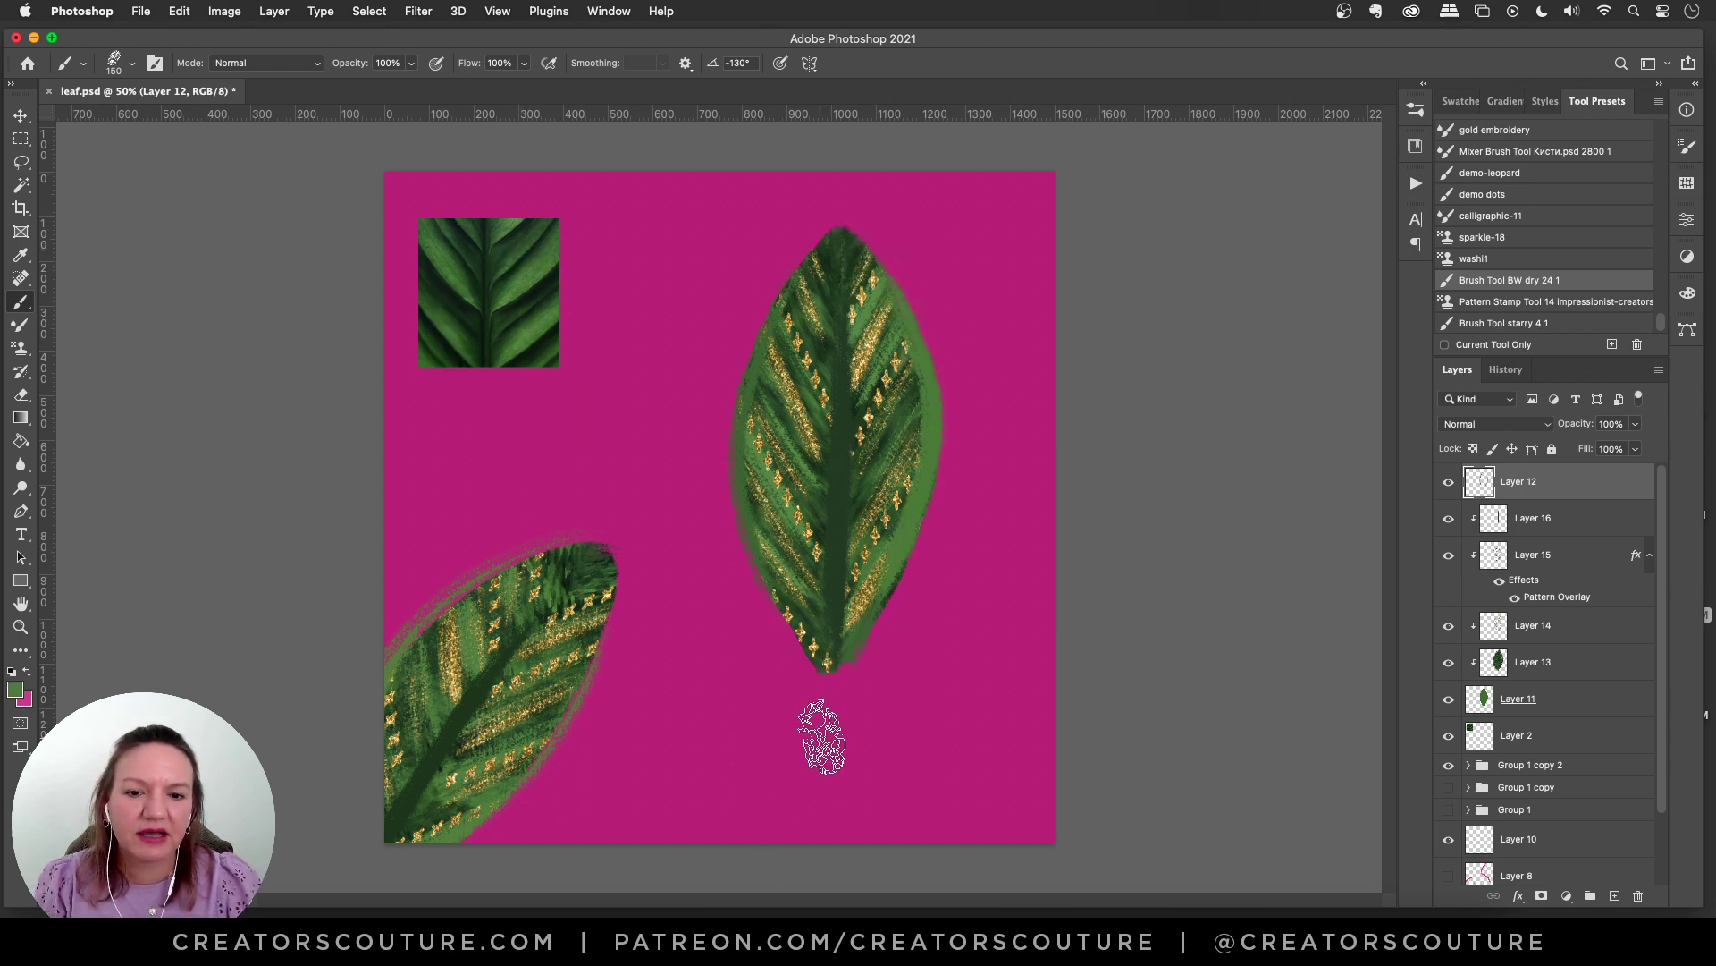
{"action": "key", "text": "super+z"}
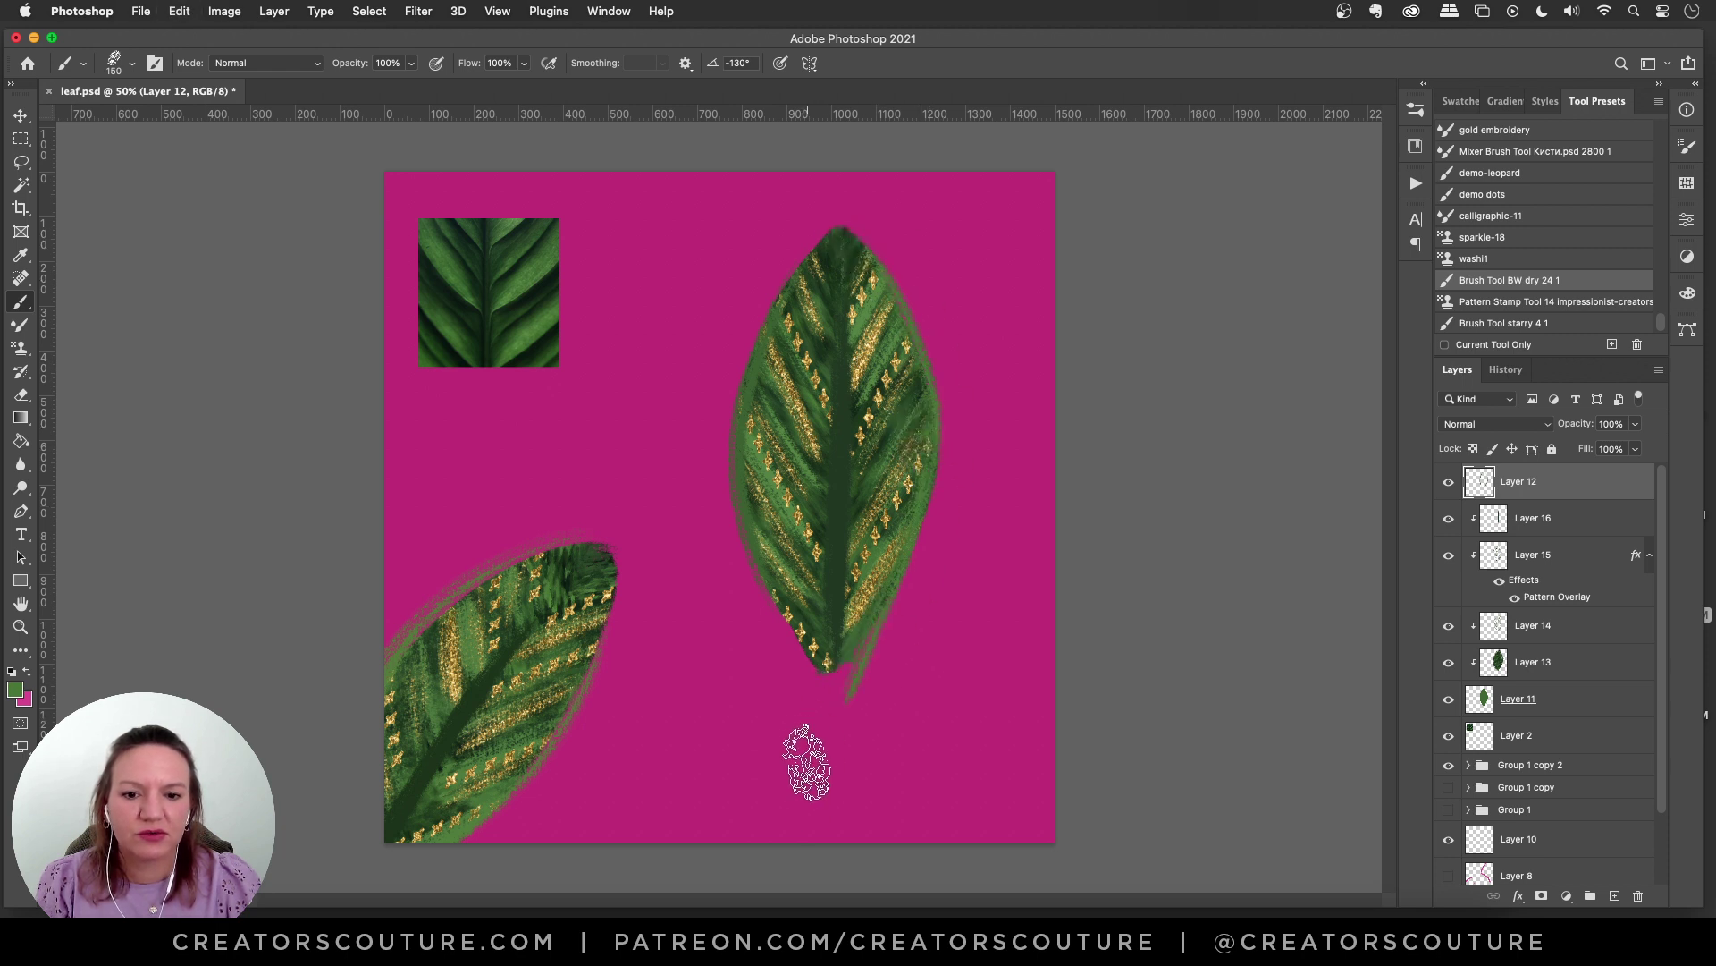
{"action": "left_click_drag", "start_coordinate": [861, 660], "coordinate": [821, 745]}
{"action": "key", "text": "super+z"}
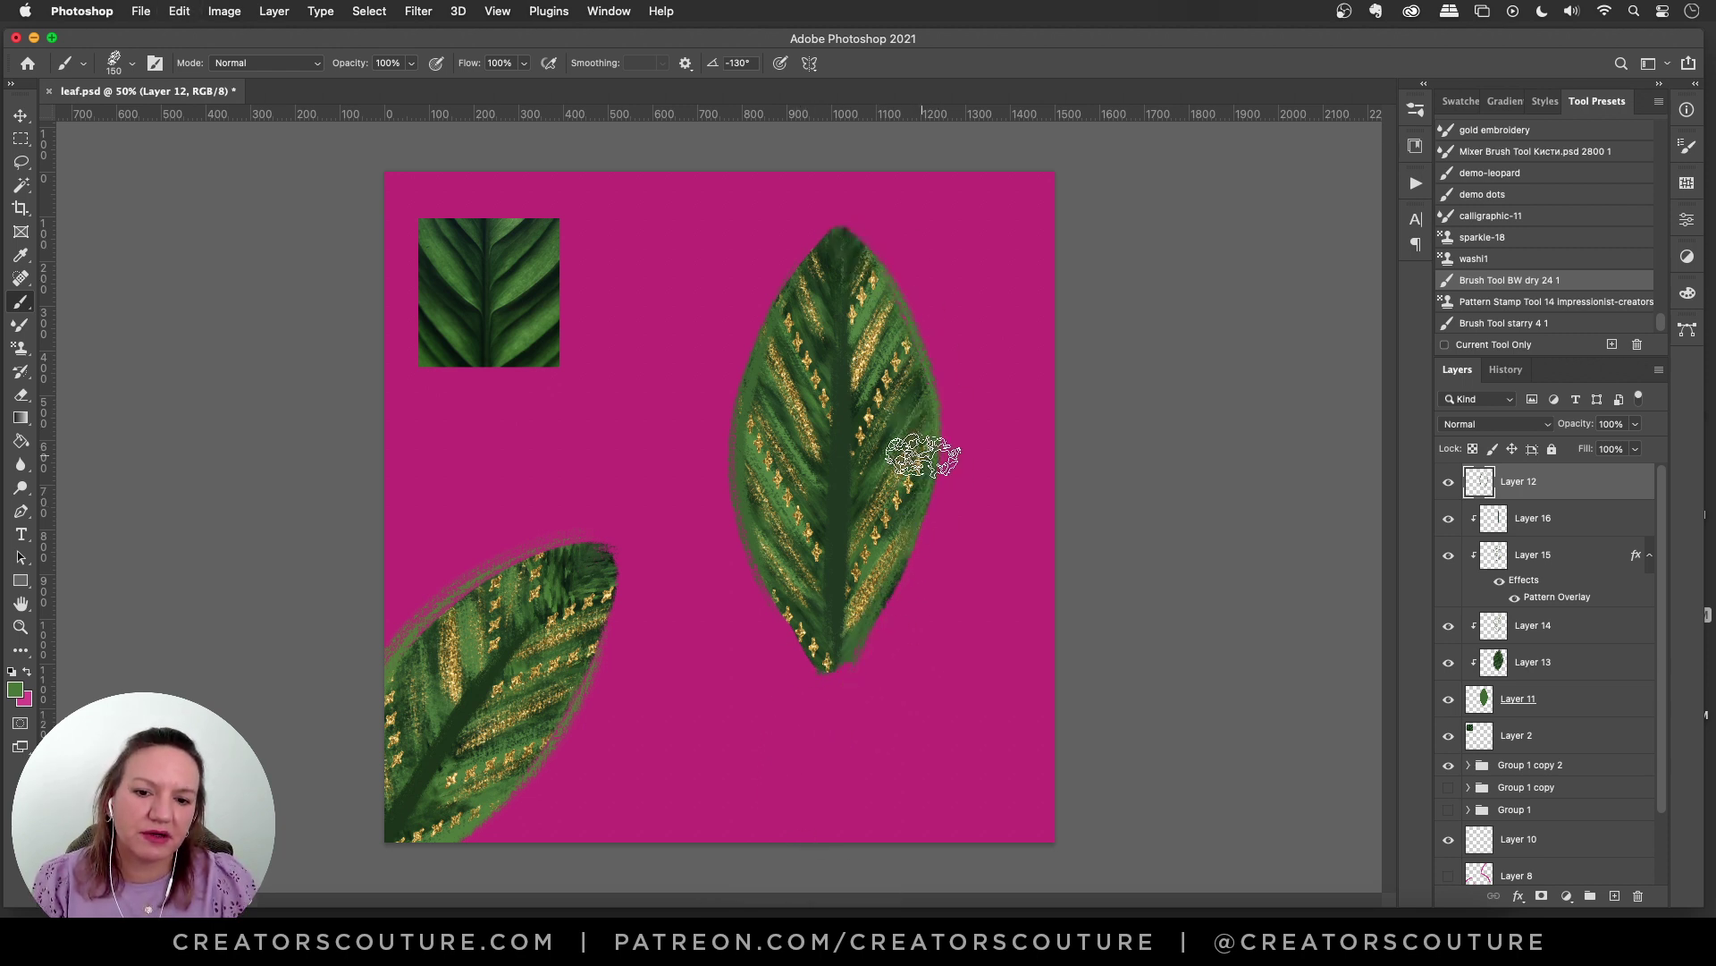